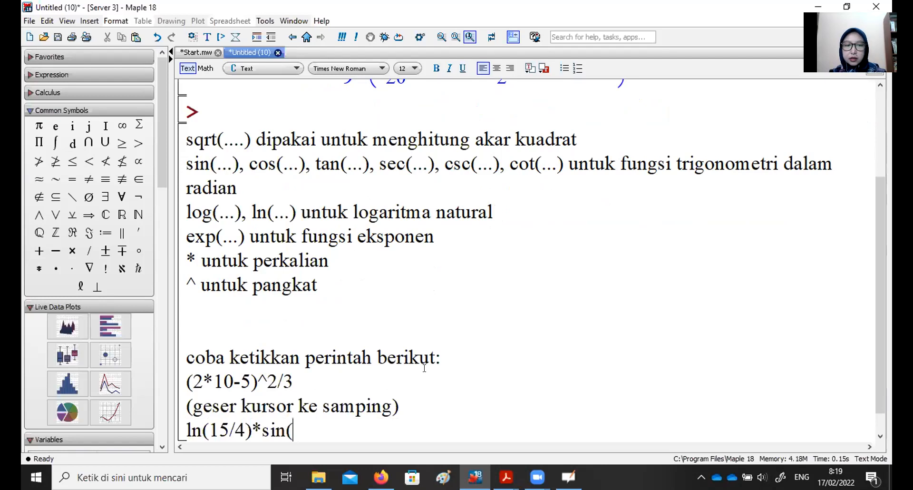
Complete the last sample command so that it reads ln(15/4)*sin(3Pi/2)
{"action": "type", "text": "Pi"}
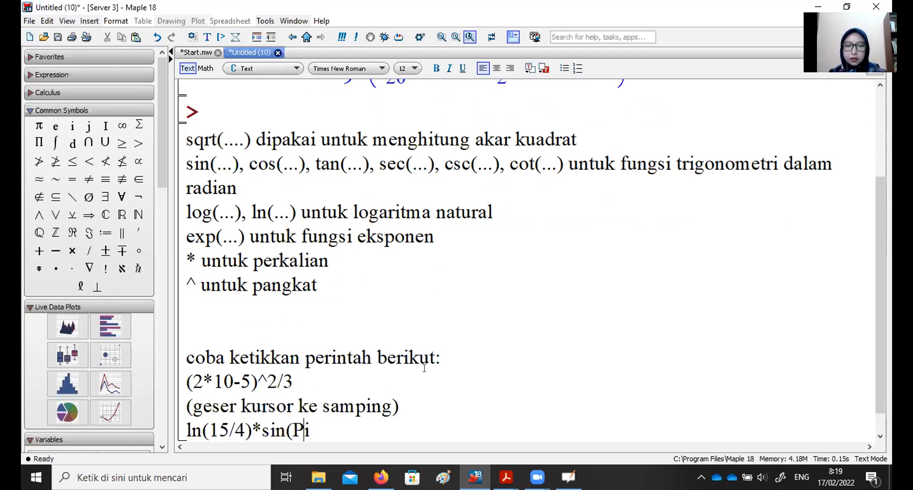
{"action": "type", "text": "3"}
{"action": "key", "text": "BackSpace"}
{"action": "key", "text": "Left"}
{"action": "type", "text": "3Pi/2)"}
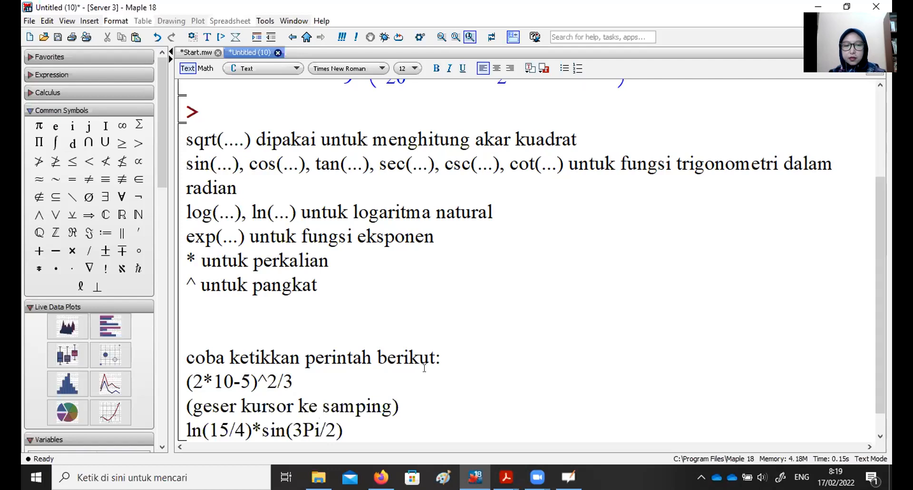
Add the line "(tekan enter)" below the ln(15/4)*sin(3Pi/2) example and insert a new input prompt after it
{"action": "key", "text": "Return"}
{"action": "type", "text": "(tekan"}
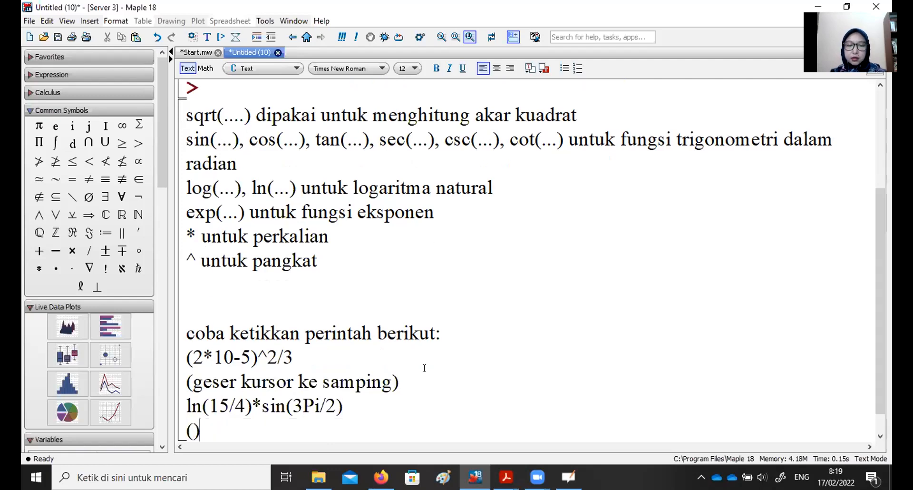
{"action": "type", "text": " enter"}
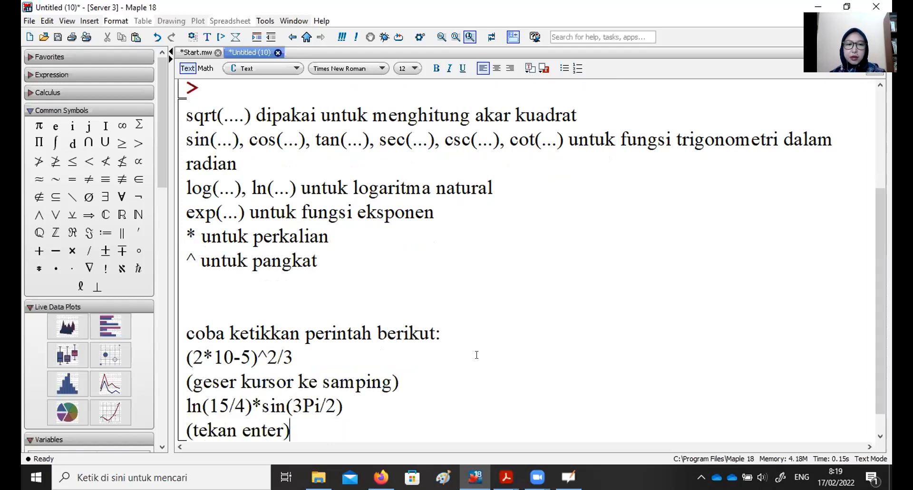
{"action": "key", "text": "ctrl+j"}
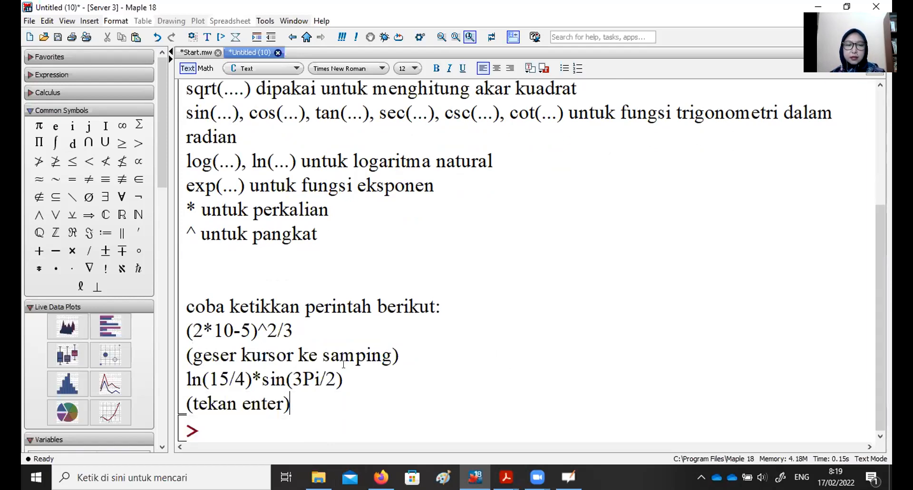
{"action": "left_click", "coordinate": [213, 429]}
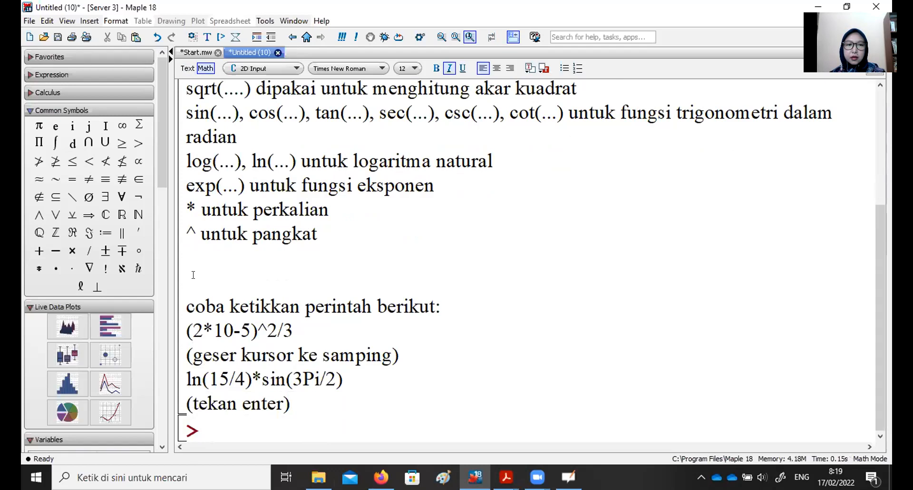
Write "Pi untuk bilangan π≈3,1428..." on the blank line below "^ untuk pangkat", using the palette symbols for π and ≈
{"action": "type", "text": "Pi untuk "}
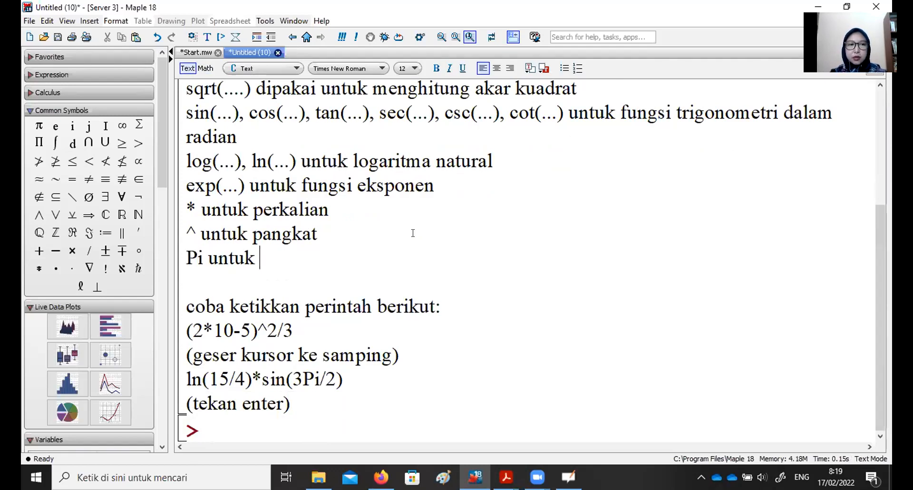
{"action": "type", "text": "kon"}
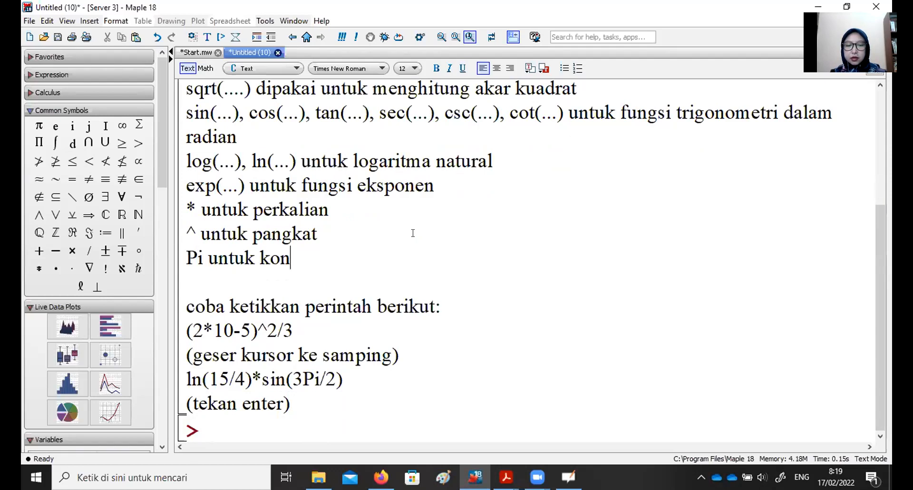
{"action": "key", "text": "BackSpace"}
{"action": "key", "text": "BackSpace"}
{"action": "key", "text": "BackSpace"}
{"action": "type", "text": "bilangan"}
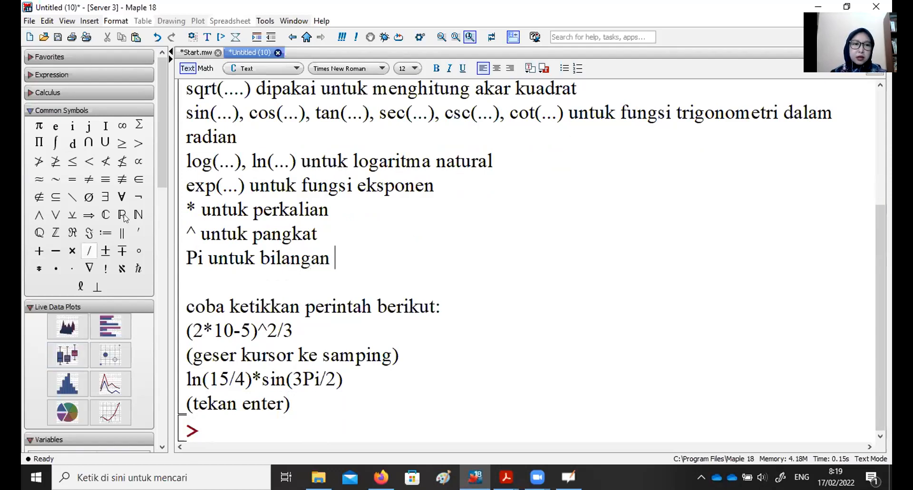
{"action": "left_click", "coordinate": [37, 126]}
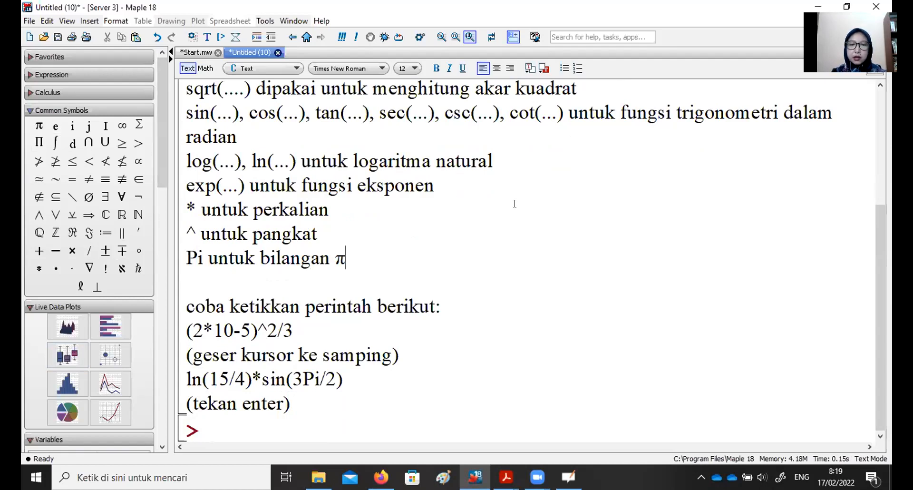
{"action": "left_click", "coordinate": [39, 179]}
{"action": "type", "text": "3,14"}
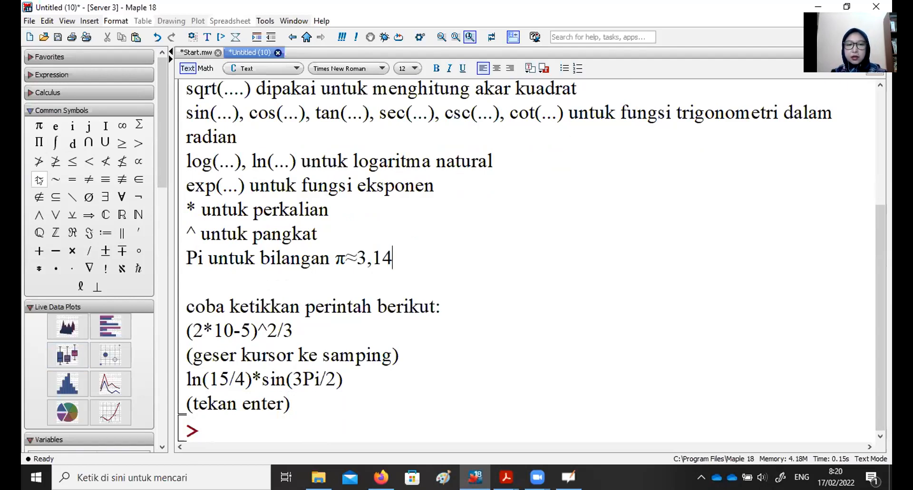
{"action": "type", "text": "28..."}
Put a space on each side of the ≈ sign in the Pi note and go to the empty line below
{"action": "key", "text": "Left"}
{"action": "key", "text": "Left"}
{"action": "key", "text": "Left"}
{"action": "key", "text": "Left"}
{"action": "key", "text": "Left"}
{"action": "key", "text": "Left"}
{"action": "key", "text": "Left"}
{"action": "key", "text": "Left"}
{"action": "key", "text": "Left"}
{"action": "key", "text": "Left"}
{"action": "key", "text": "Right"}
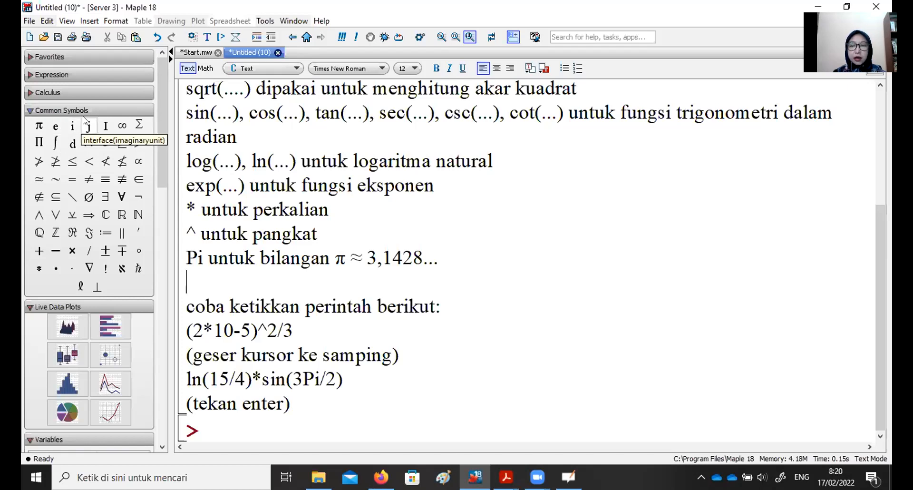
Write "I menyatakan bilangan kompleks" below the Pi note, with extra blank lines before "coba ketikkan perintah berikut:"
{"action": "type", "text": "I"}
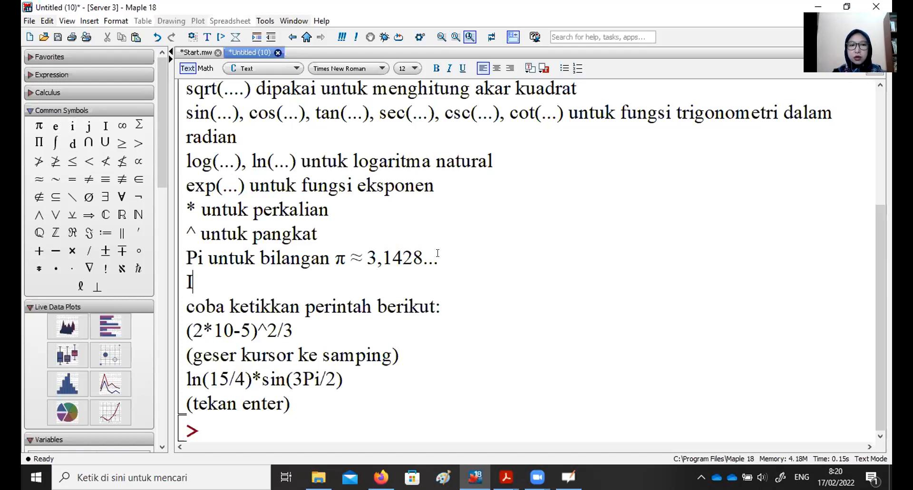
{"action": "type", "text": " menyatakan"}
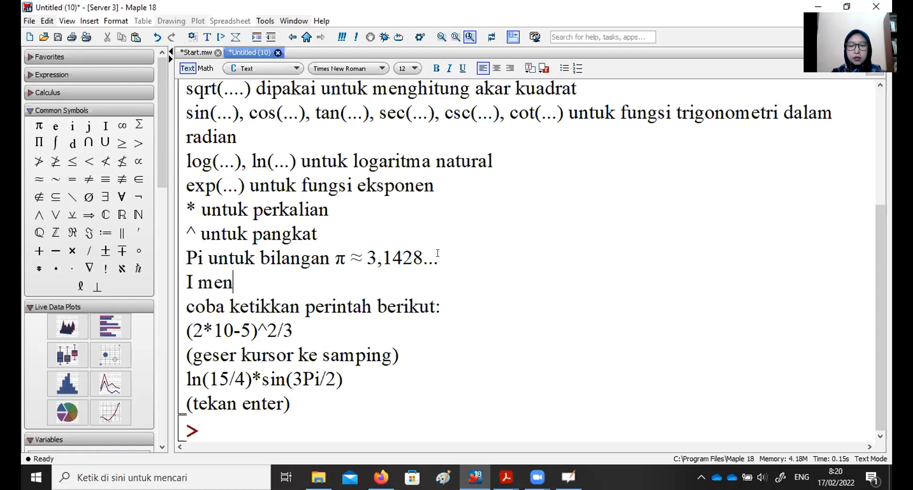
{"action": "key", "text": "Return"}
{"action": "key", "text": "Return"}
{"action": "key", "text": "Up"}
{"action": "key", "text": "Up"}
{"action": "type", "text": "bilangan"}
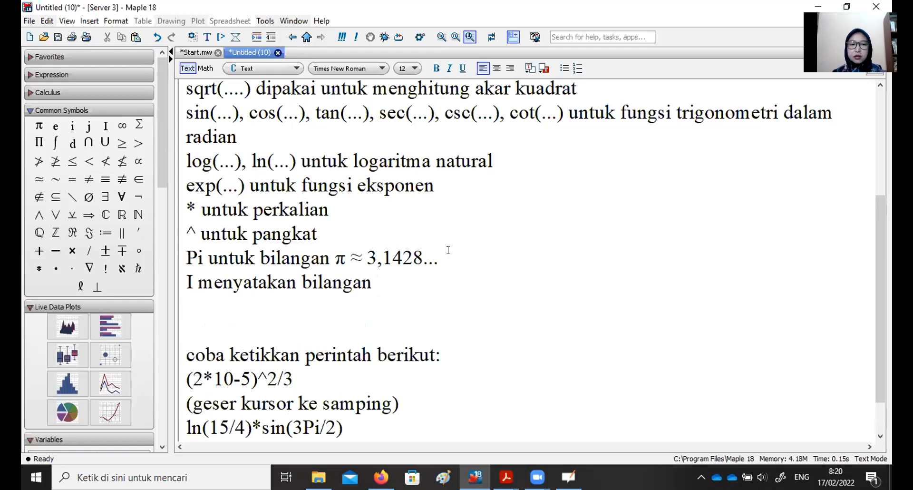
{"action": "scroll", "coordinate": [465, 265], "scroll_direction": "down", "scroll_amount": 1}
{"action": "type", "text": "k"}
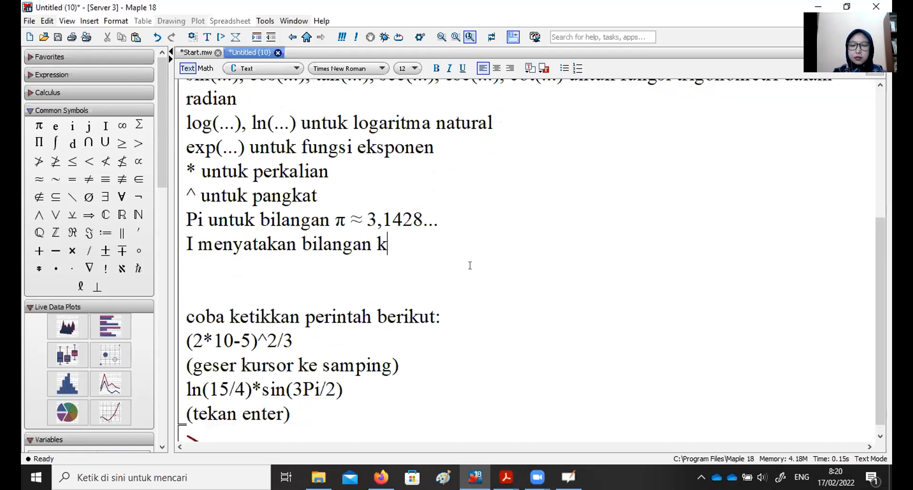
{"action": "type", "text": "ompleks"}
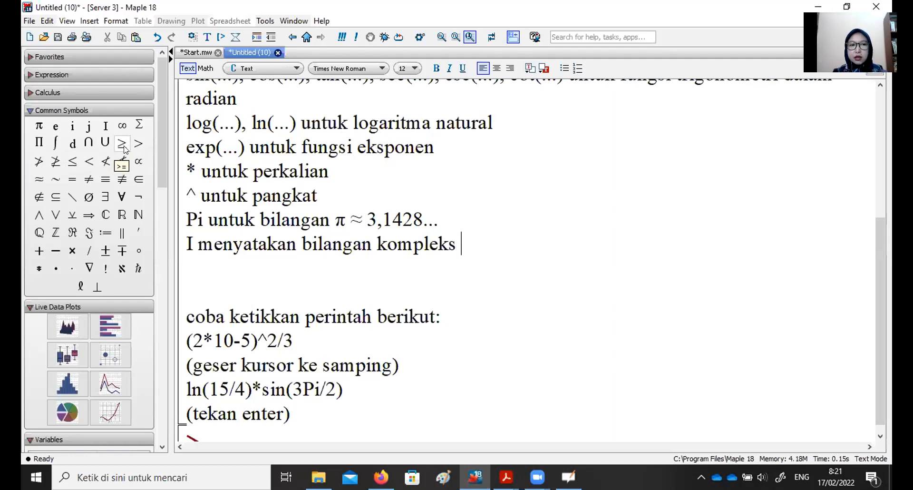
{"action": "type", "text": ">="}
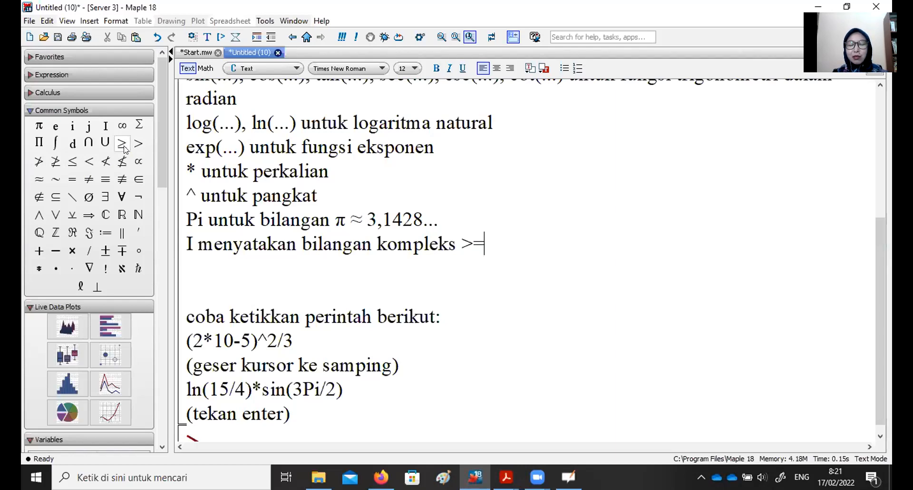
{"action": "key", "text": "BackSpace"}
{"action": "key", "text": "BackSpace"}
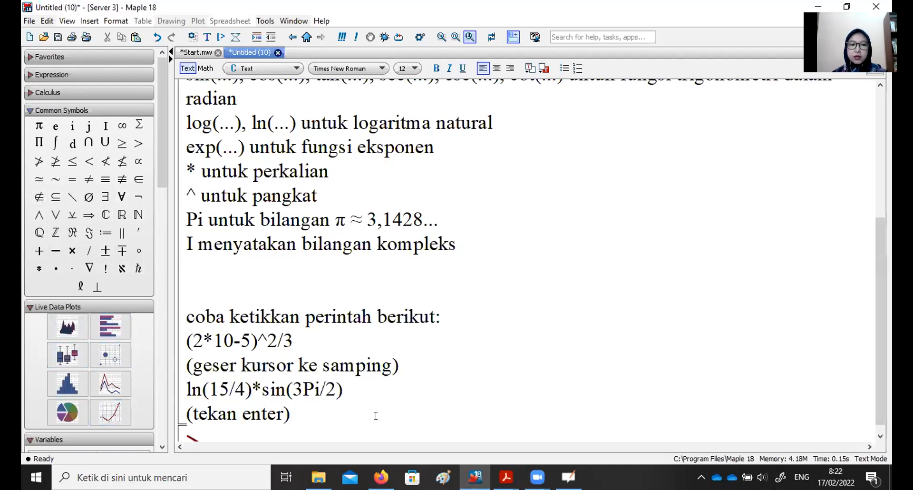
Enter the bracketed expression (2*10-5) as math at the new input prompt below "(tekan enter)"
{"action": "scroll", "coordinate": [558, 394], "scroll_direction": "down", "scroll_amount": 1}
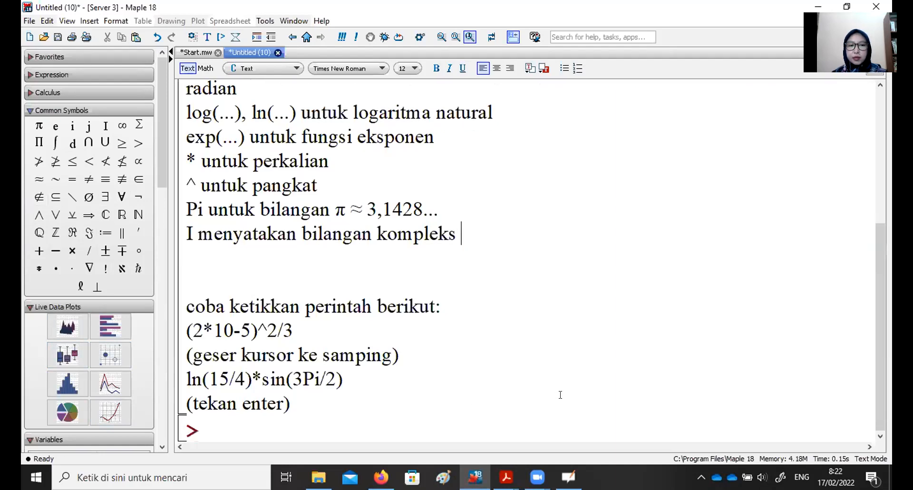
{"action": "left_click", "coordinate": [210, 432]}
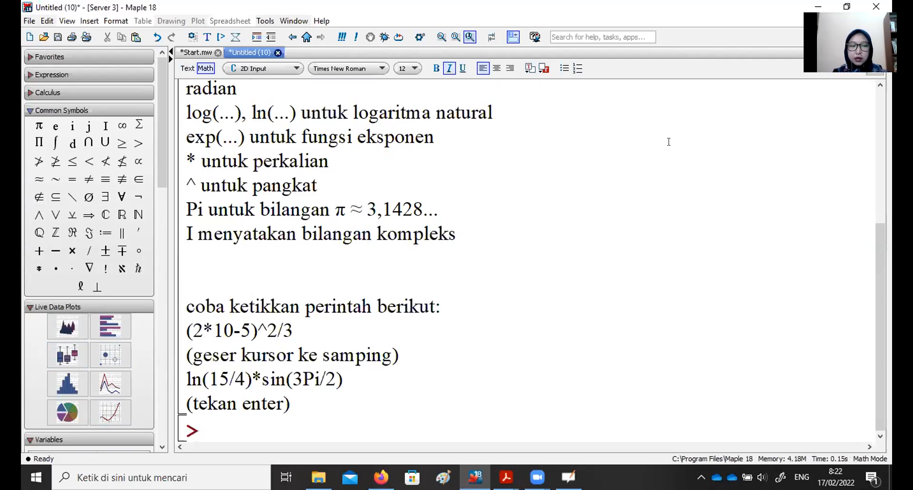
{"action": "type", "text": "(2"}
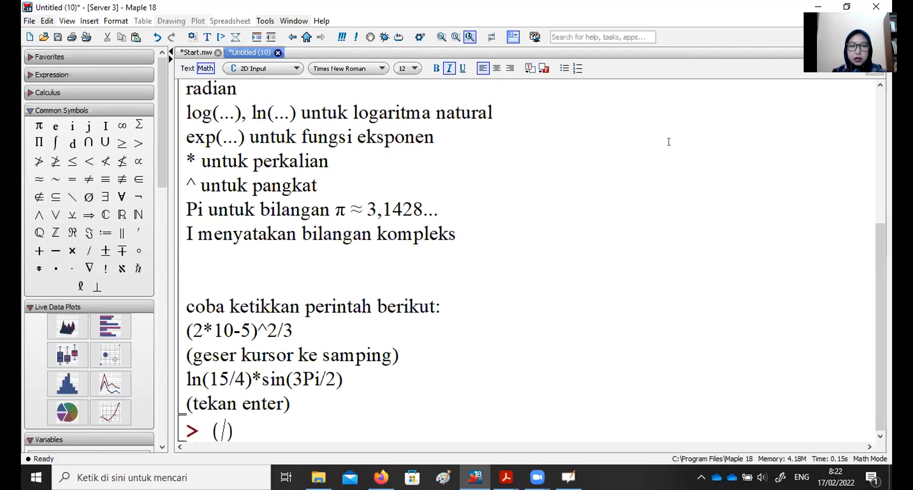
{"action": "type", "text": "*10-5"}
{"action": "key", "text": "Left"}
{"action": "key", "text": "Left"}
{"action": "key", "text": "Left"}
{"action": "key", "text": "Left"}
{"action": "key", "text": "Left"}
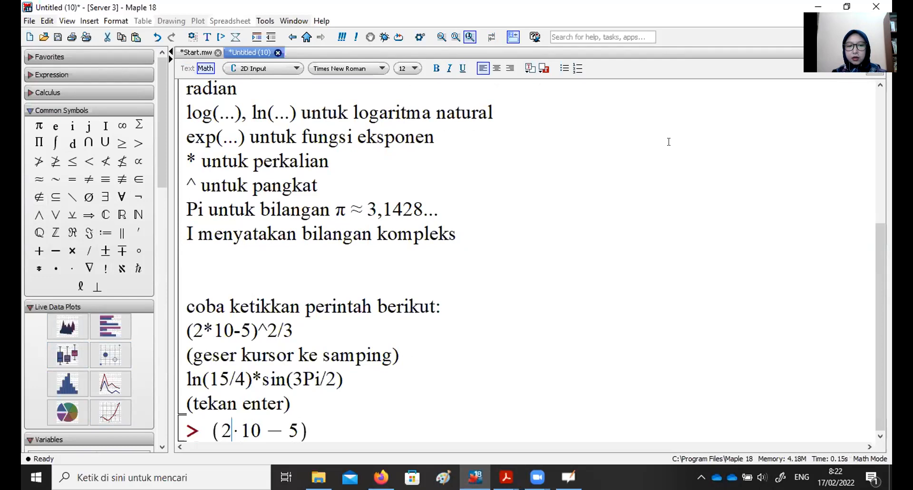
{"action": "key", "text": "Right"}
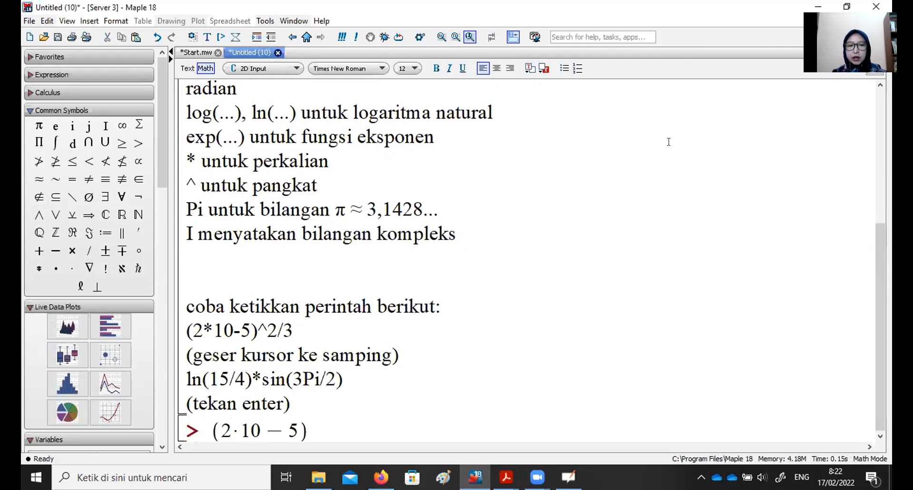
{"action": "key", "text": "Right"}
{"action": "key", "text": "Right"}
{"action": "key", "text": "Right"}
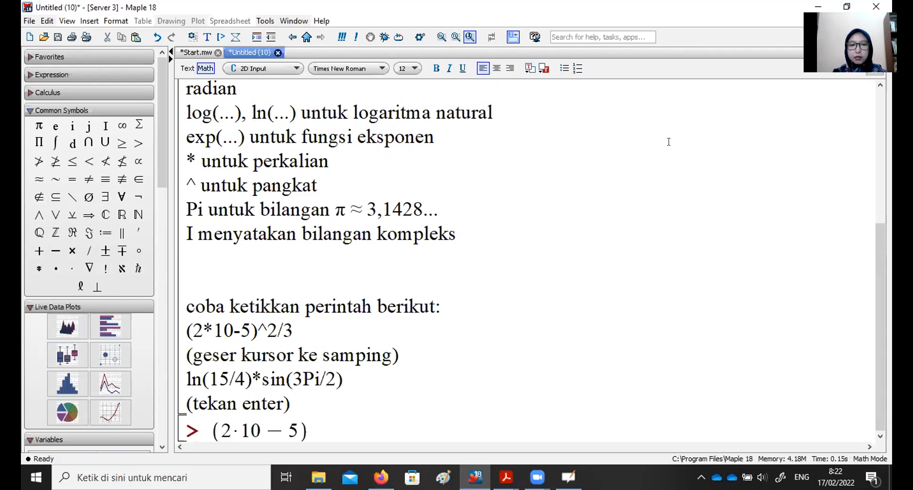
{"action": "key", "text": "Return"}
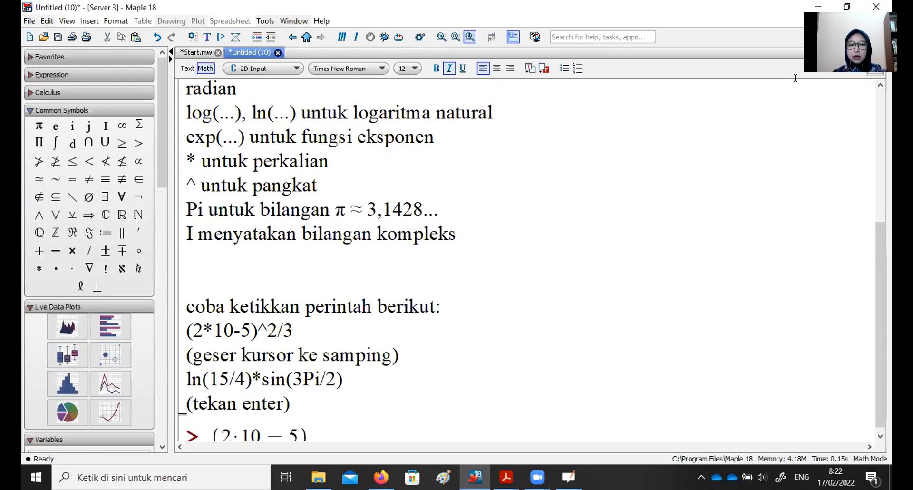
Raise the bracketed expression (2*10-5) to the power 2/3
{"action": "type", "text": "^2/3"}
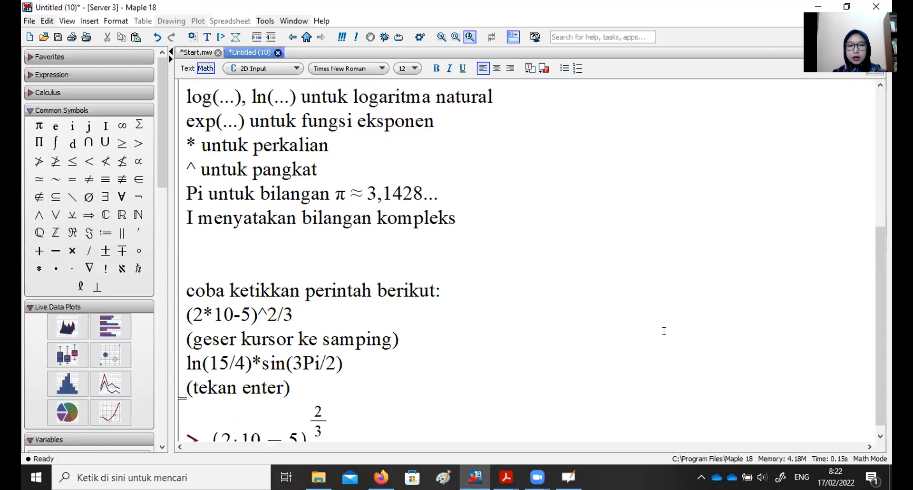
{"action": "key", "text": "Right"}
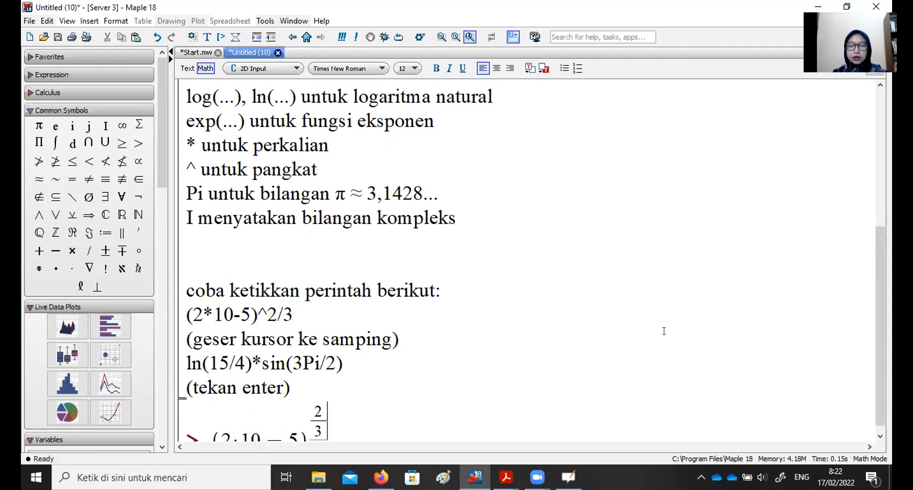
{"action": "scroll", "coordinate": [664, 331], "scroll_direction": "down", "scroll_amount": 1}
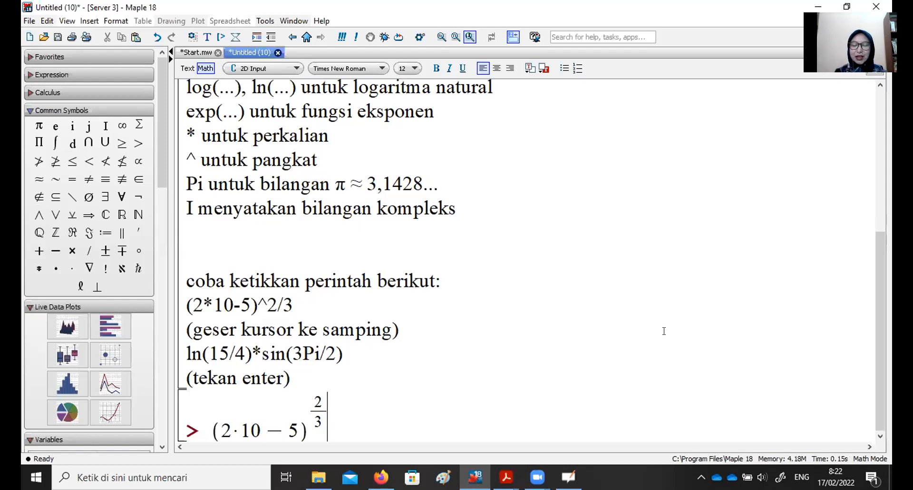
{"action": "key", "text": "Left"}
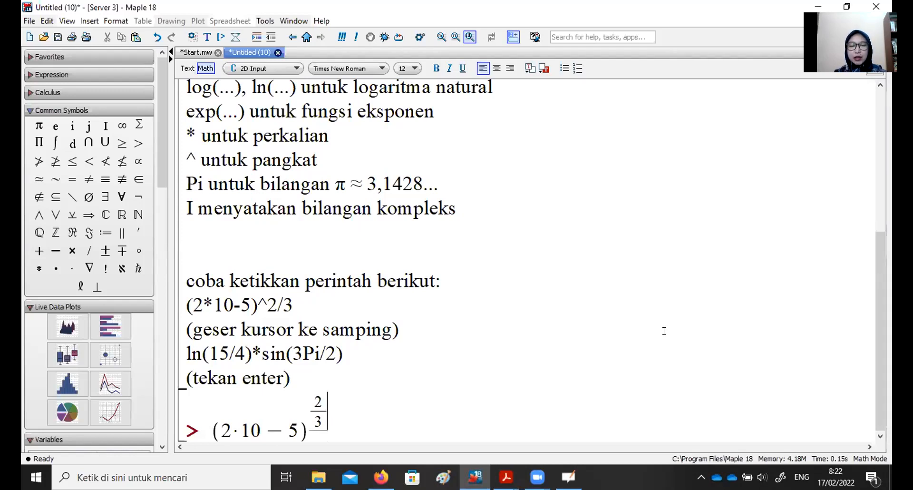
{"action": "key", "text": "Right"}
Append the natural logarithm ln(15/4) to the 2/3 in the exponent of (2*10-5)
{"action": "type", "text": "ln(1"}
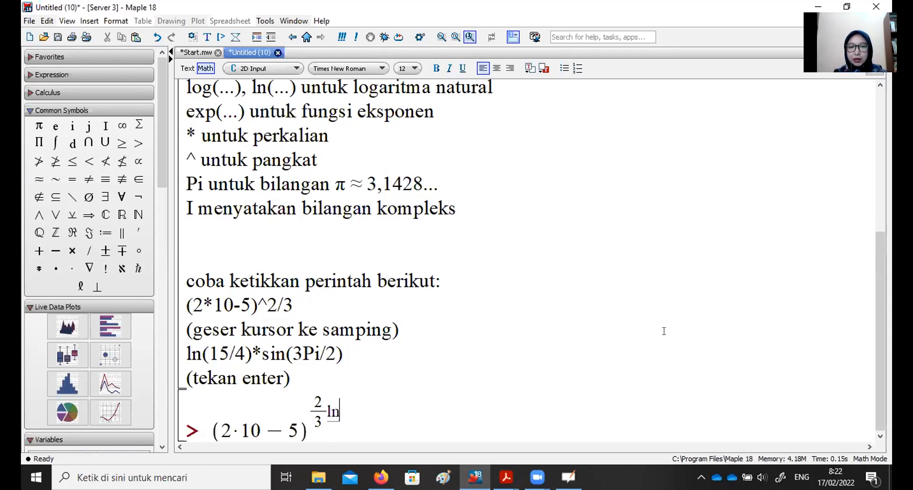
{"action": "type", "text": "5/4"}
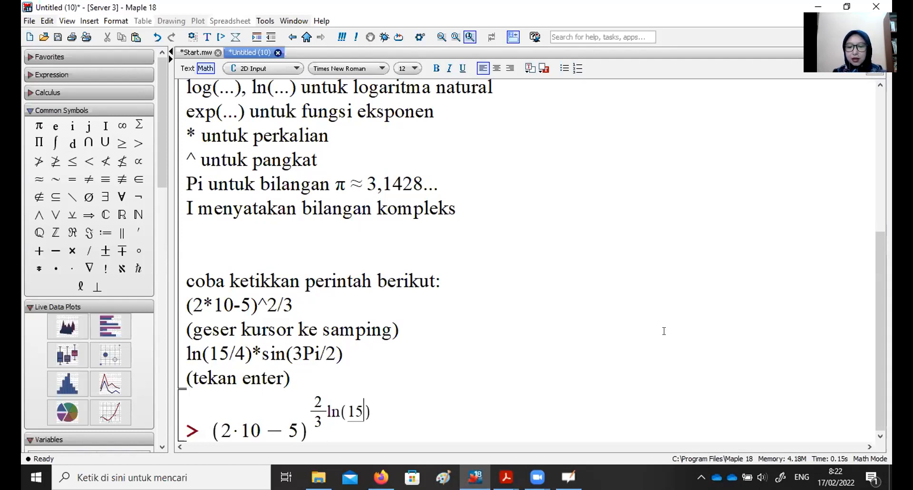
{"action": "key", "text": "Right"}
{"action": "key", "text": "Right"}
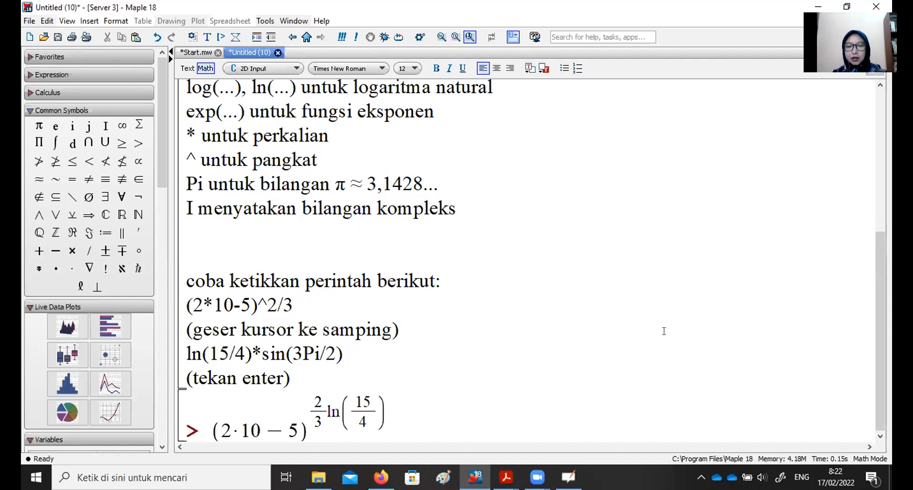
Multiply the logarithm in the exponent by sin(3Pi/2) and evaluate the whole expression
{"action": "type", "text": "*sin("}
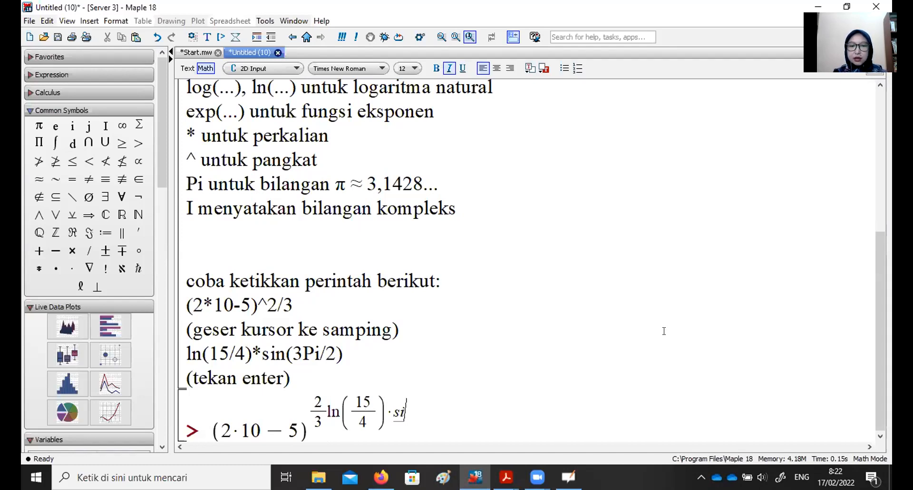
{"action": "type", "text": "3"}
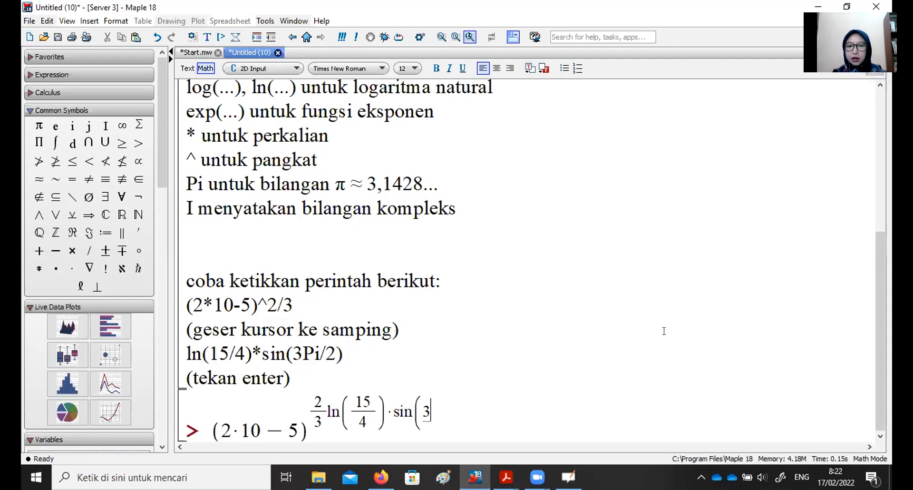
{"action": "type", "text": "Pi/2"}
{"action": "key", "text": "Right"}
{"action": "type", "text": ")"}
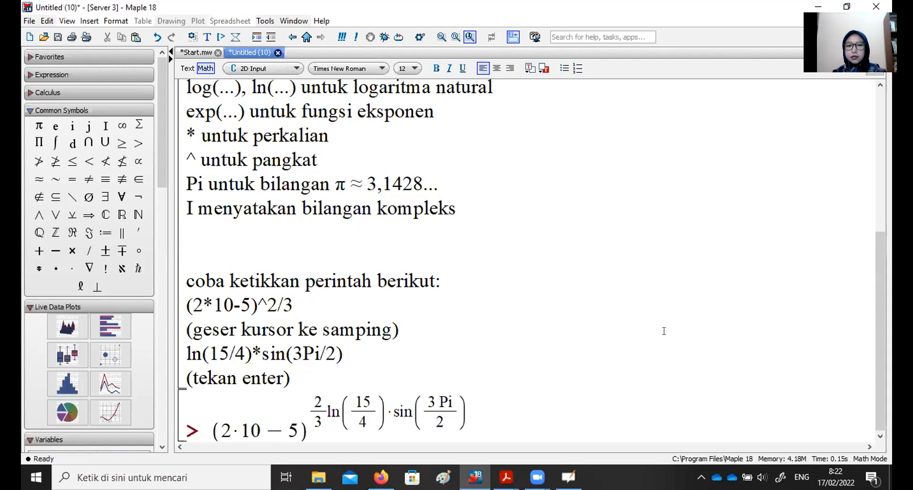
{"action": "key", "text": "Return"}
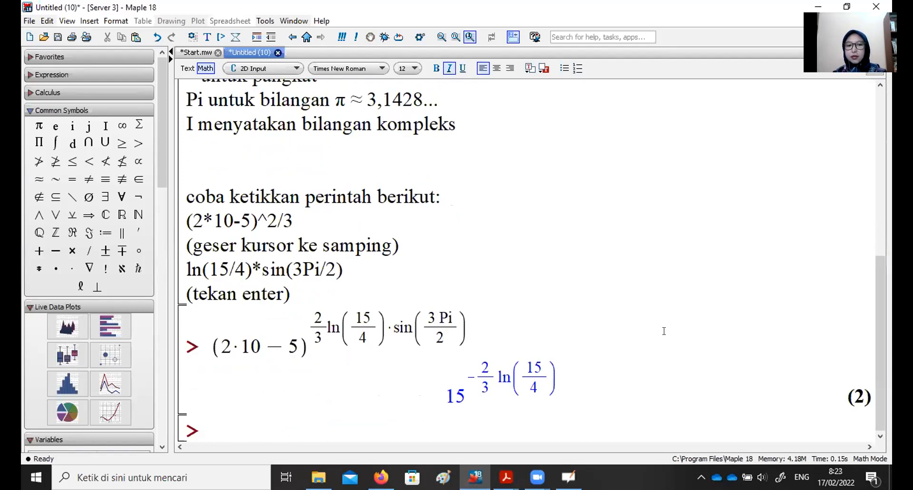
Copy the evaluated input expression to the empty prompt below its result
{"action": "left_click_drag", "start_coordinate": [489, 335], "coordinate": [282, 332]}
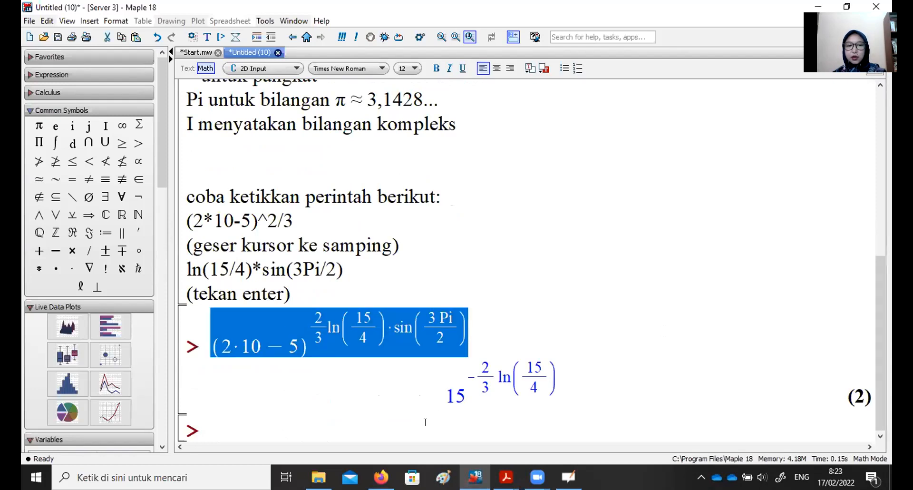
{"action": "key", "text": "ctrl+c"}
{"action": "left_click", "coordinate": [394, 426]}
{"action": "key", "text": "ctrl+v"}
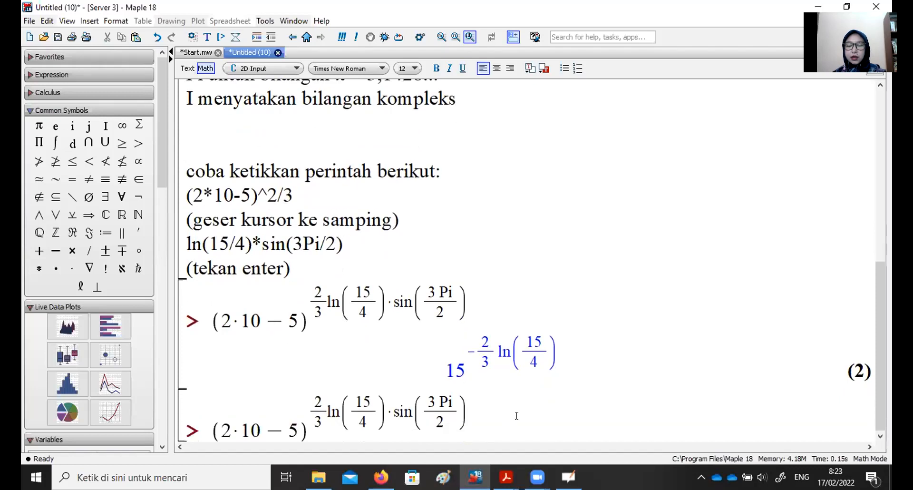
Move ln(15/4)*sin(3Pi/2) out of the copied expression's exponent to the baseline, leaving 2/3 as the power, and evaluate it
{"action": "key", "text": "shift+Left"}
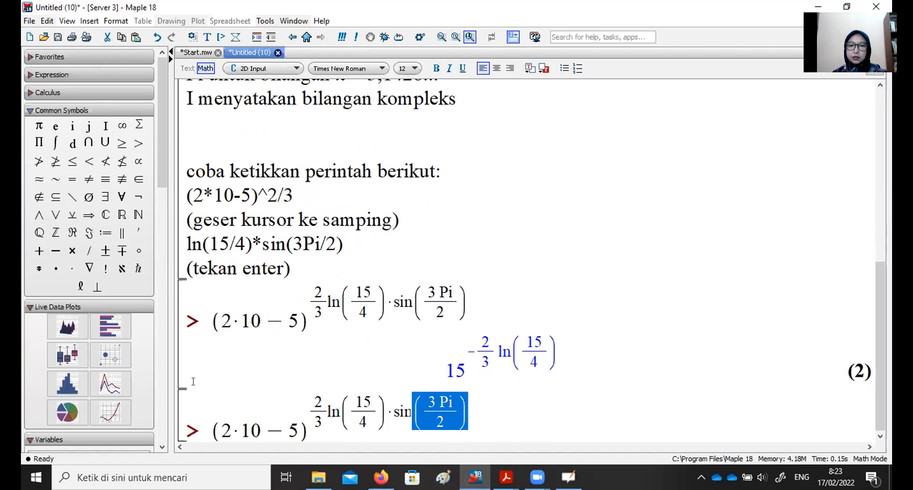
{"action": "key", "text": "shift+Left"}
{"action": "key", "text": "shift+Left"}
{"action": "key", "text": "shift+Left"}
{"action": "key", "text": "shift+Left"}
{"action": "key", "text": "shift+Left"}
{"action": "key", "text": "shift+Left"}
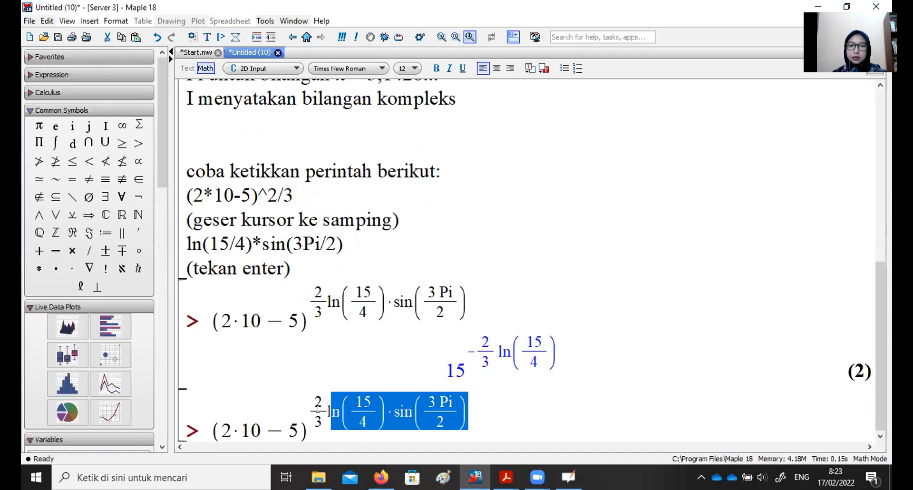
{"action": "key", "text": "shift+Left"}
{"action": "key", "text": "shift+Left"}
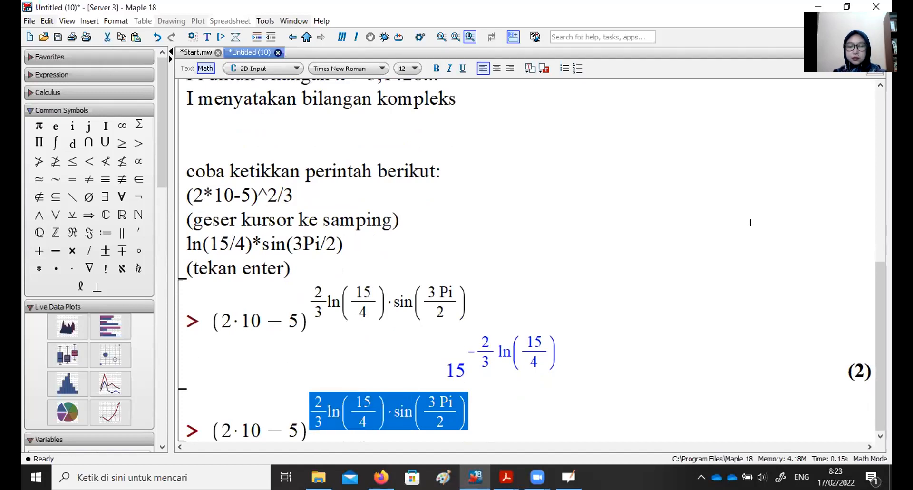
{"action": "key", "text": "shift+Right"}
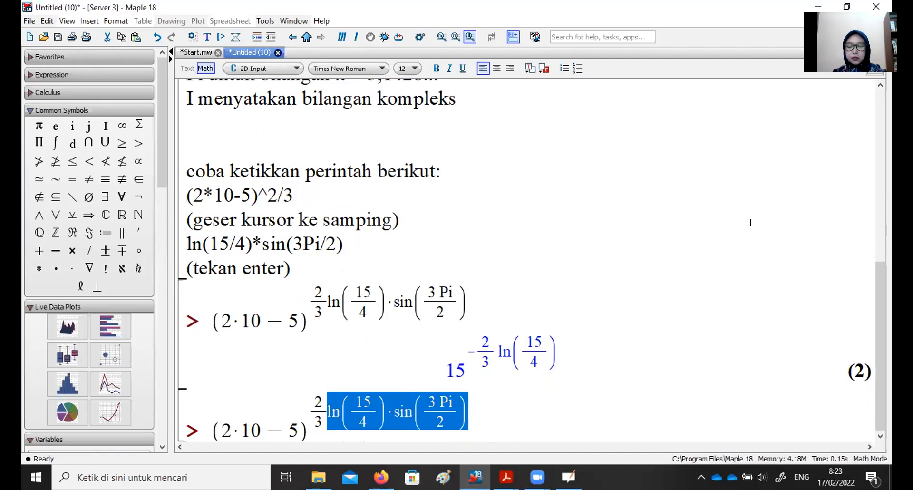
{"action": "key", "text": "Delete"}
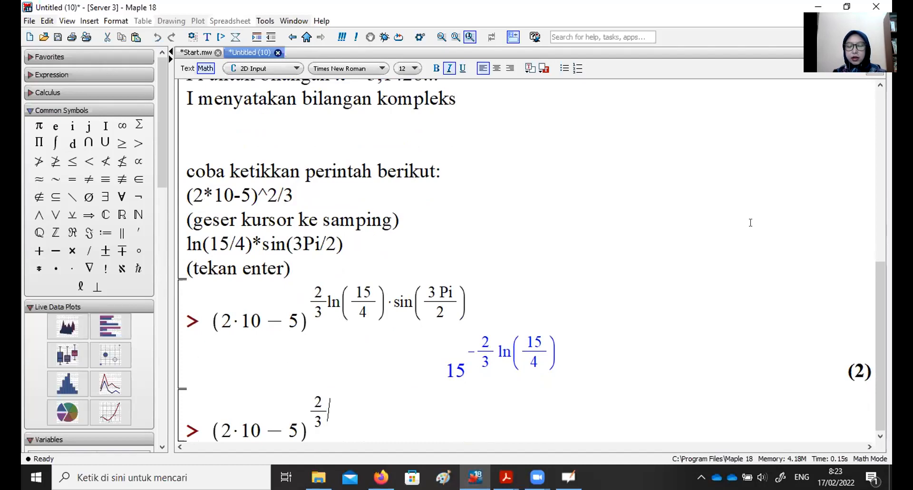
{"action": "key", "text": "ctrl+z"}
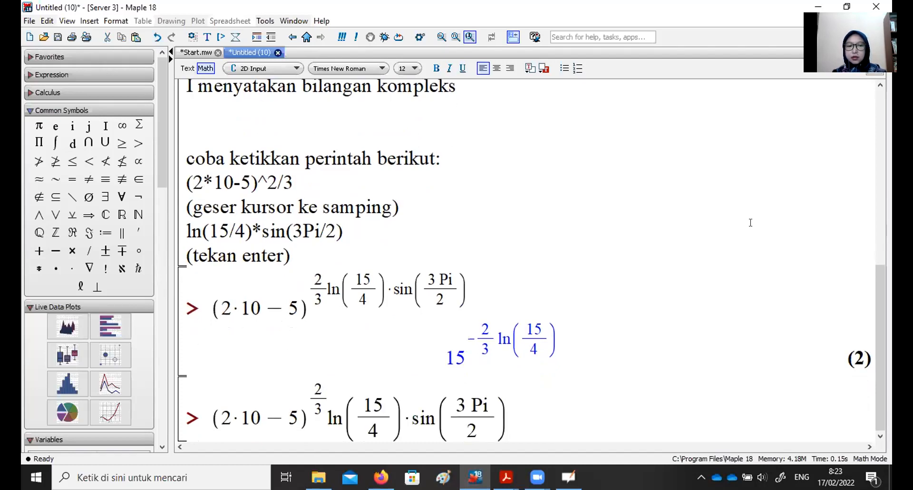
{"action": "key", "text": "Return"}
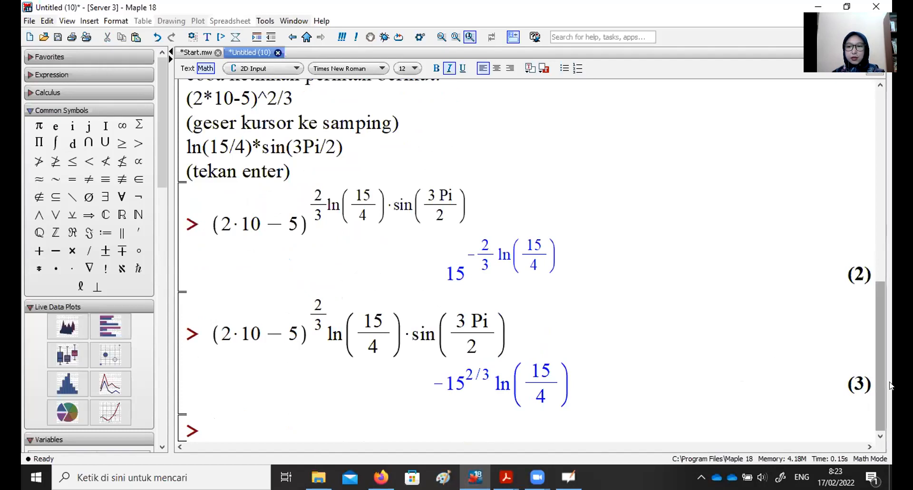
Review the two evaluated expressions and examine the digit options for approximating the first result
{"action": "scroll", "coordinate": [874, 393], "scroll_direction": "up", "scroll_amount": 1}
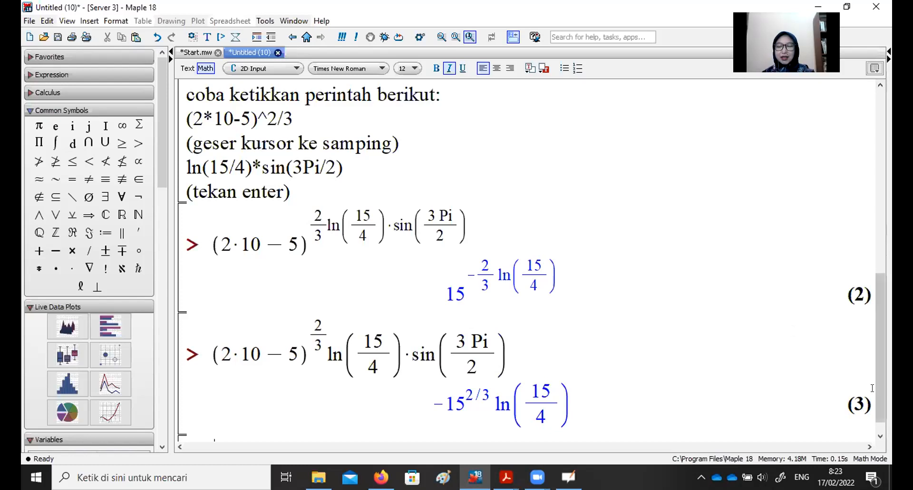
{"action": "mouse_move", "coordinate": [880, 402]}
{"action": "left_mouse_down"}
{"action": "mouse_move", "coordinate": [881, 422]}
{"action": "mouse_move", "coordinate": [879, 398]}
{"action": "left_mouse_up"}
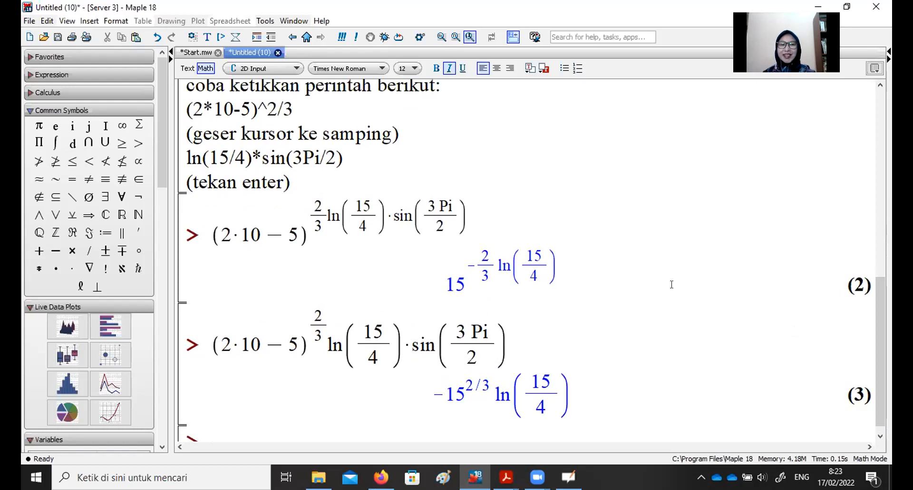
{"action": "scroll", "coordinate": [673, 311], "scroll_direction": "up", "scroll_amount": 1}
{"action": "scroll", "coordinate": [672, 311], "scroll_direction": "up", "scroll_amount": 3}
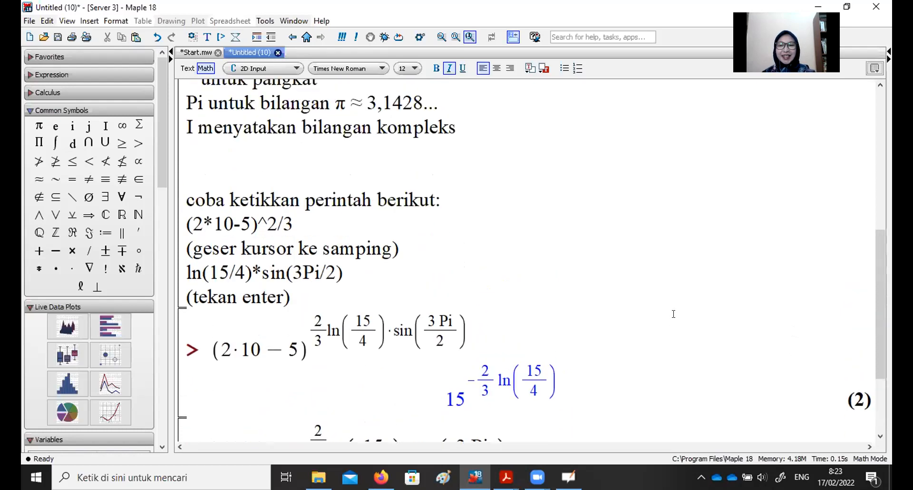
{"action": "scroll", "coordinate": [777, 325], "scroll_direction": "down", "scroll_amount": 5}
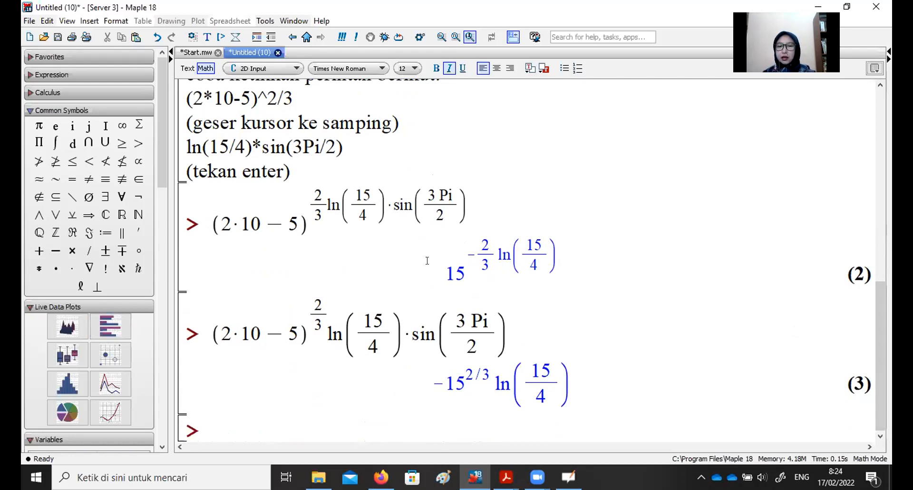
{"action": "left_click", "coordinate": [509, 263]}
{"action": "right_click", "coordinate": [511, 267]}
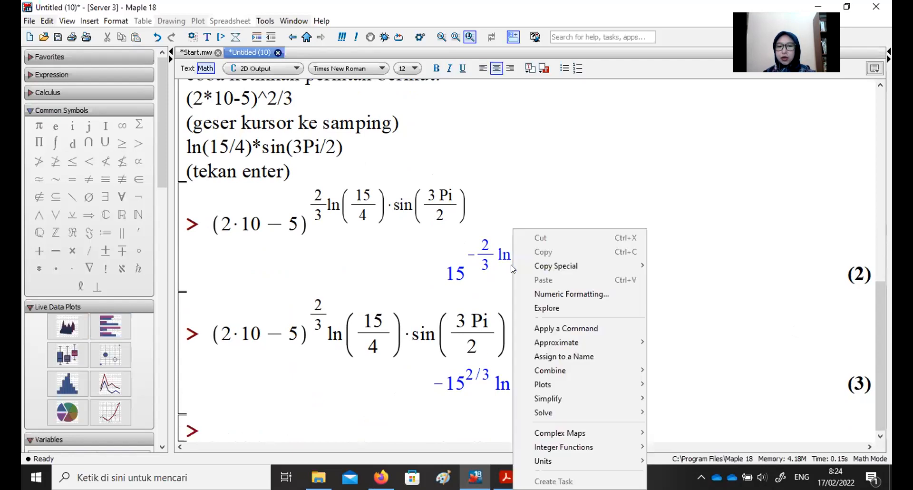
{"action": "right_click", "coordinate": [497, 242]}
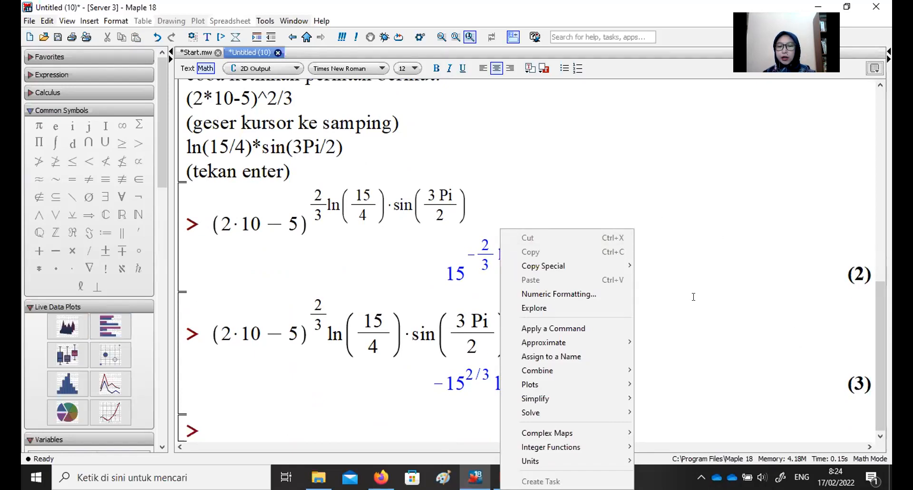
{"action": "mouse_move", "coordinate": [628, 341]}
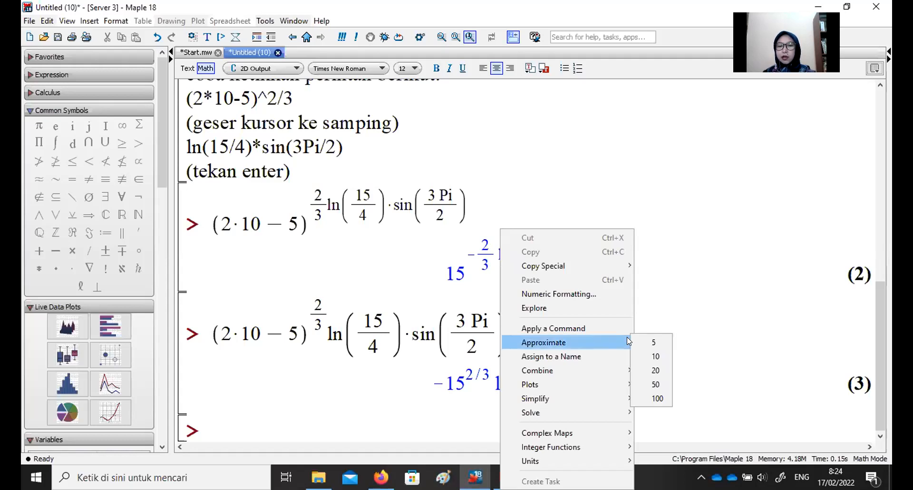
{"action": "left_click", "coordinate": [719, 272]}
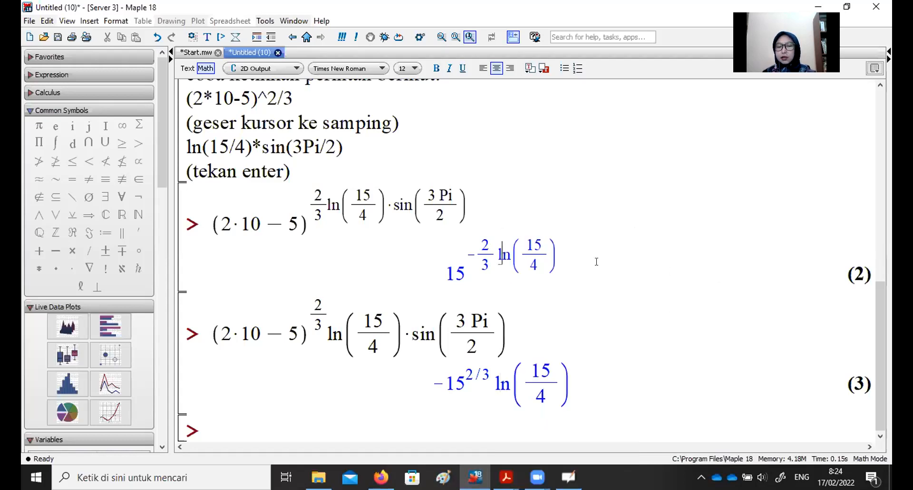
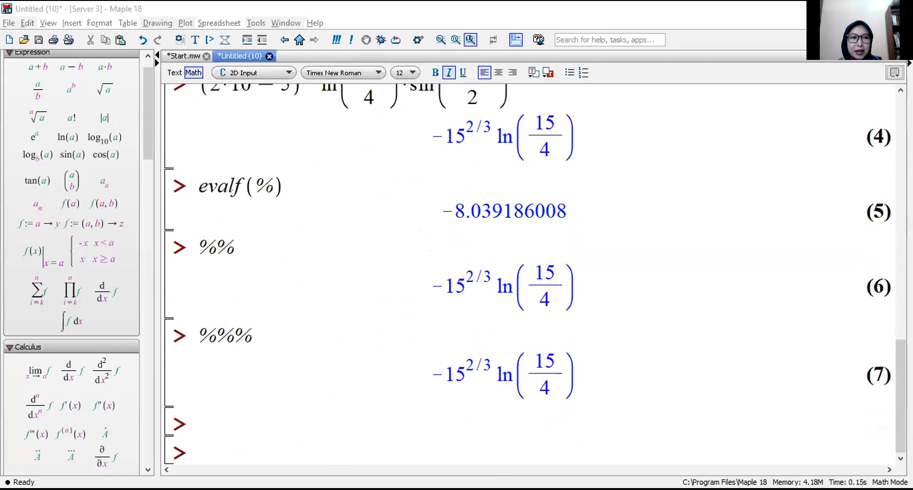
Assign the value 10 to the variable a at the empty prompt below the %%% result
{"action": "scroll", "coordinate": [58, 119], "scroll_direction": "up", "scroll_amount": 1}
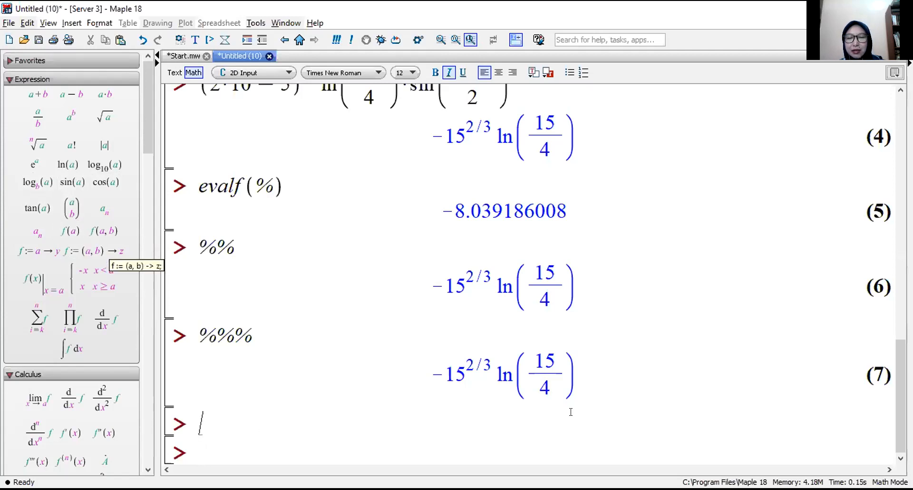
{"action": "scroll", "coordinate": [590, 413], "scroll_direction": "up", "scroll_amount": 3}
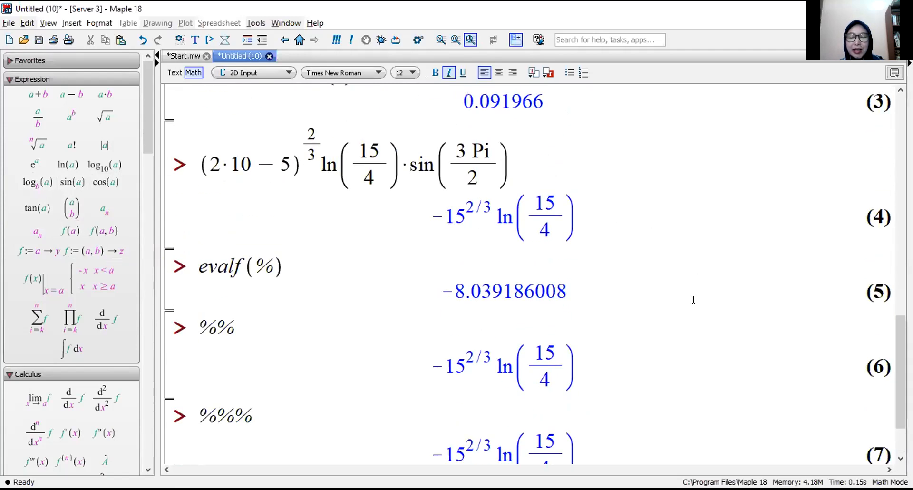
{"action": "scroll", "coordinate": [681, 322], "scroll_direction": "down", "scroll_amount": 3}
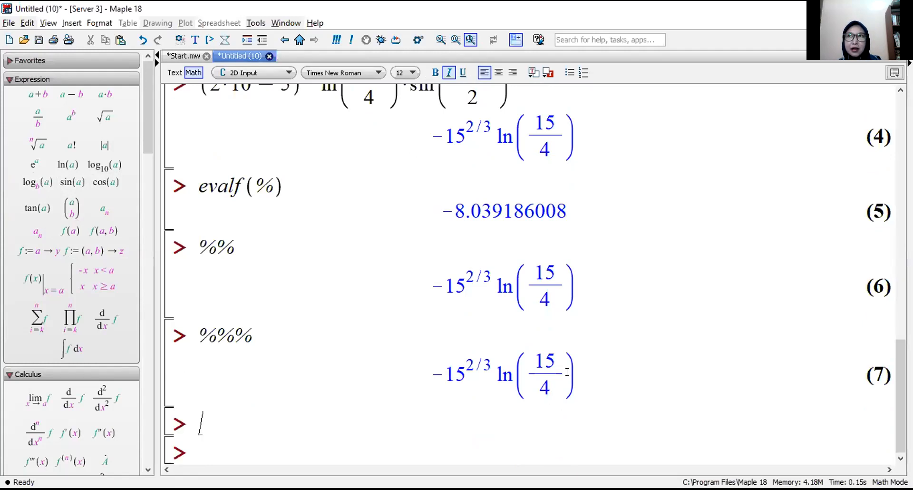
{"action": "type", "text": "a:"}
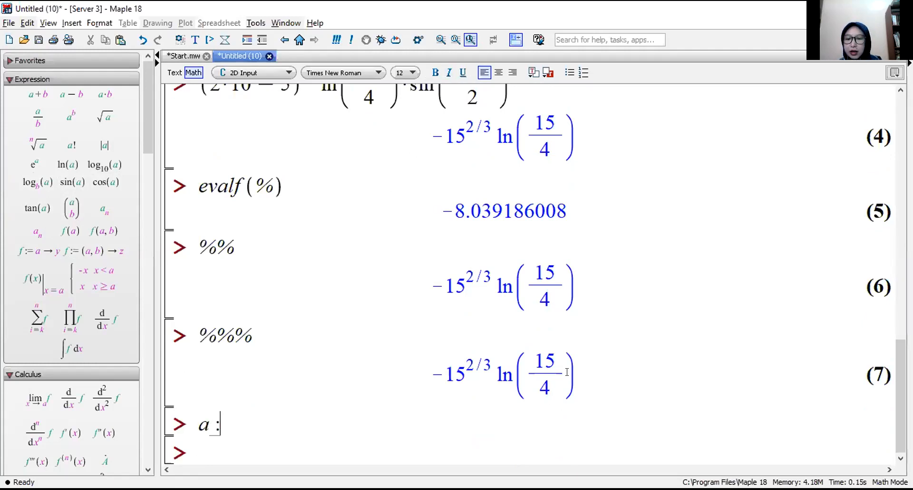
{"action": "key", "text": "BackSpace"}
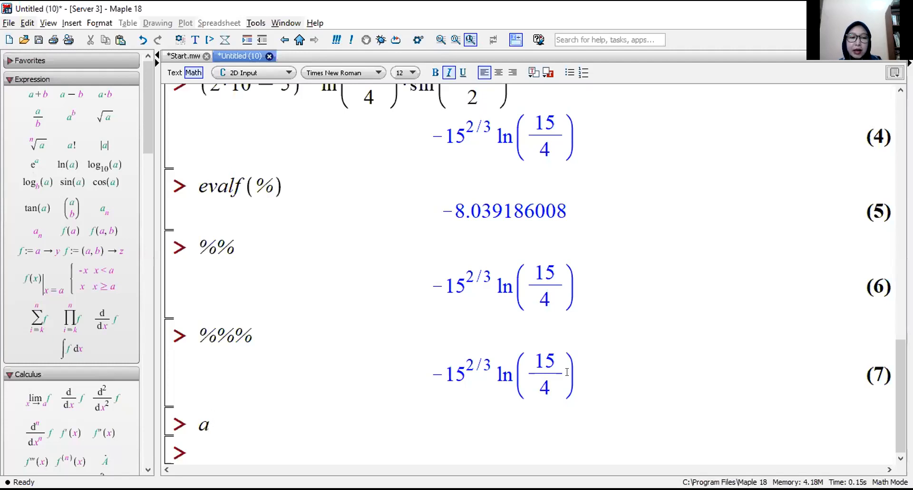
{"action": "type", "text": "a"}
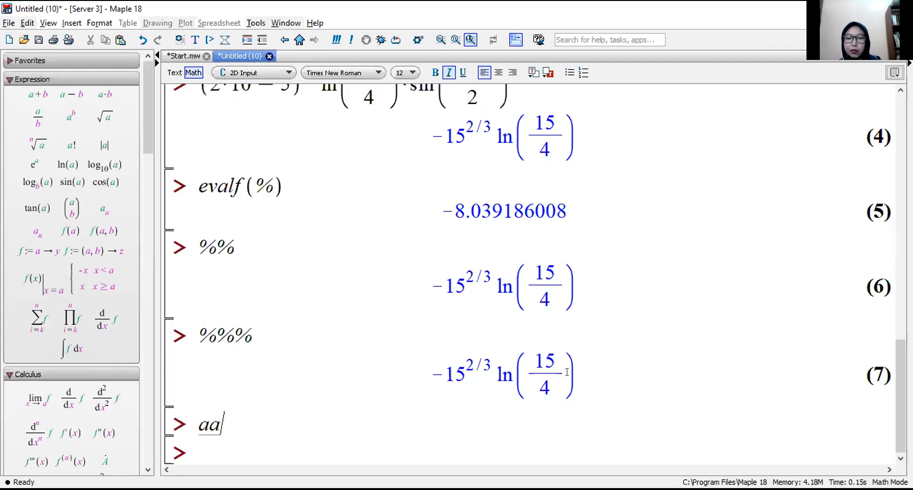
{"action": "key", "text": "BackSpace"}
{"action": "type", "text": ":"}
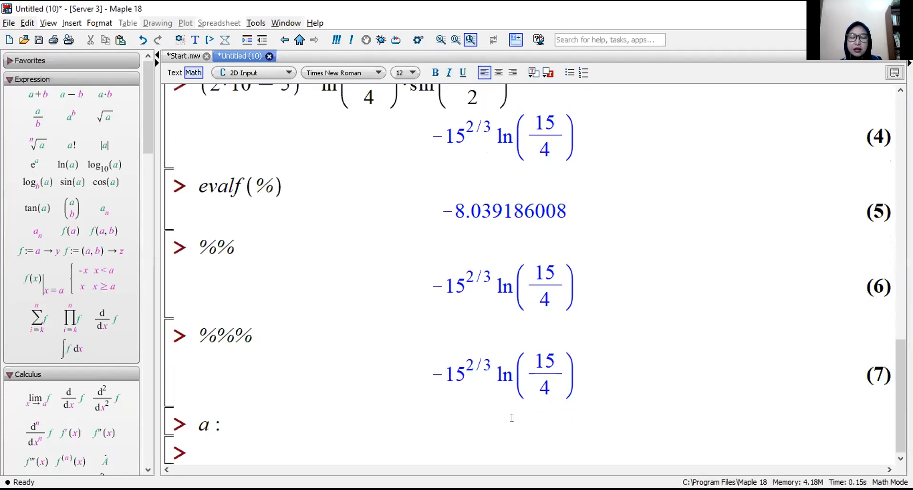
{"action": "scroll", "coordinate": [511, 418], "scroll_direction": "up", "scroll_amount": 2}
{"action": "scroll", "coordinate": [393, 405], "scroll_direction": "down", "scroll_amount": 2}
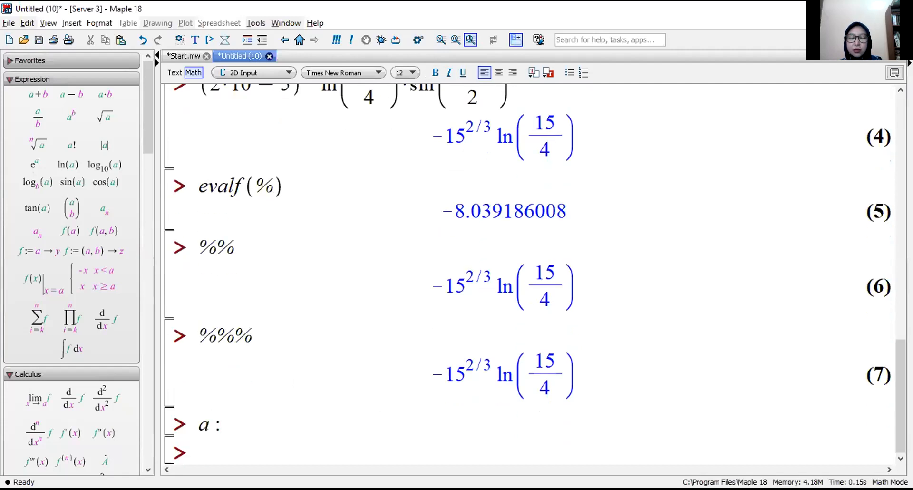
{"action": "type", "text": "= 10"}
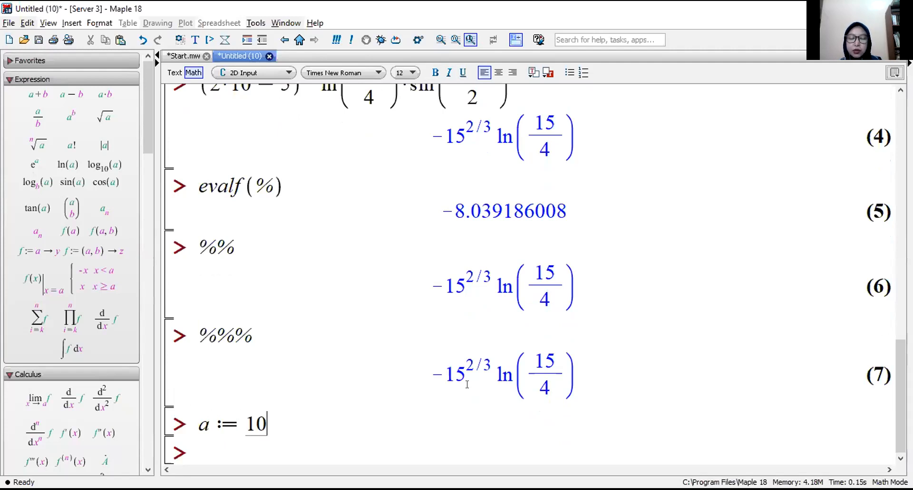
{"action": "key", "text": "Return"}
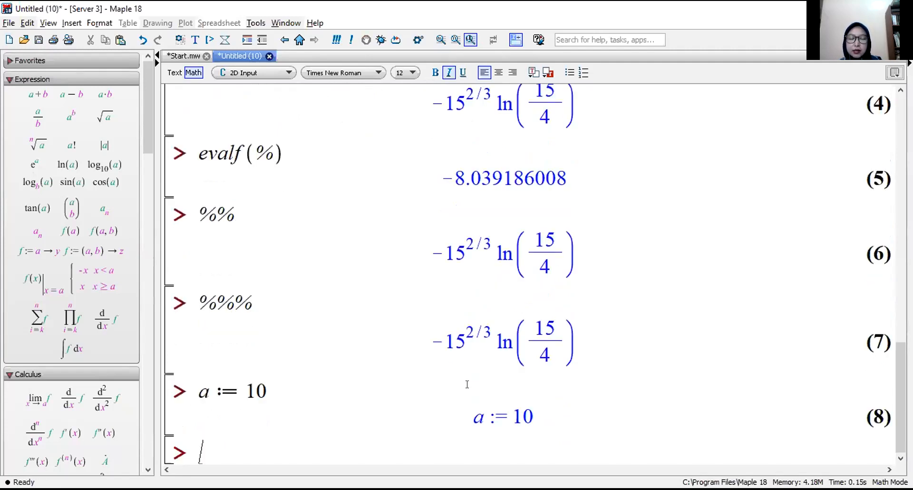
Evaluate the product of 10 and the variable a at the empty prompt
{"action": "type", "text": "a"}
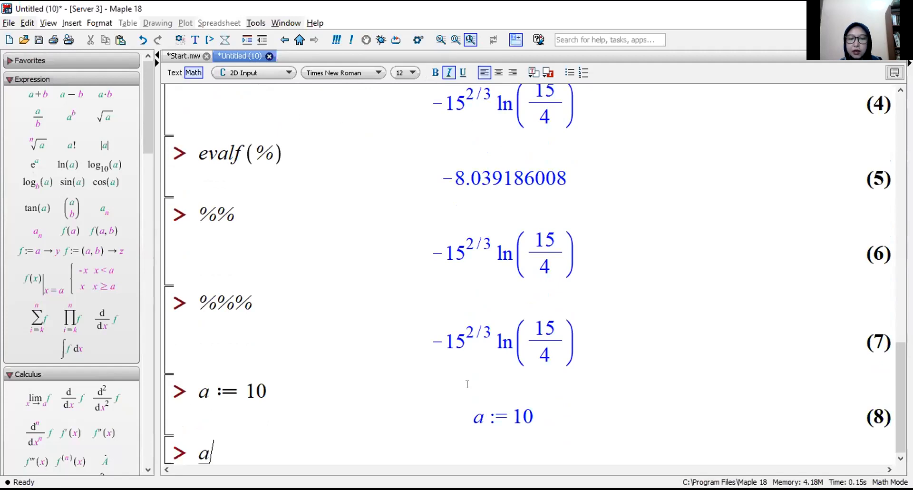
{"action": "key", "text": "BackSpace"}
{"action": "type", "text": "10"}
{"action": "type", "text": "*1"}
{"action": "key", "text": "BackSpace"}
{"action": "type", "text": "a"}
{"action": "key", "text": "Return"}
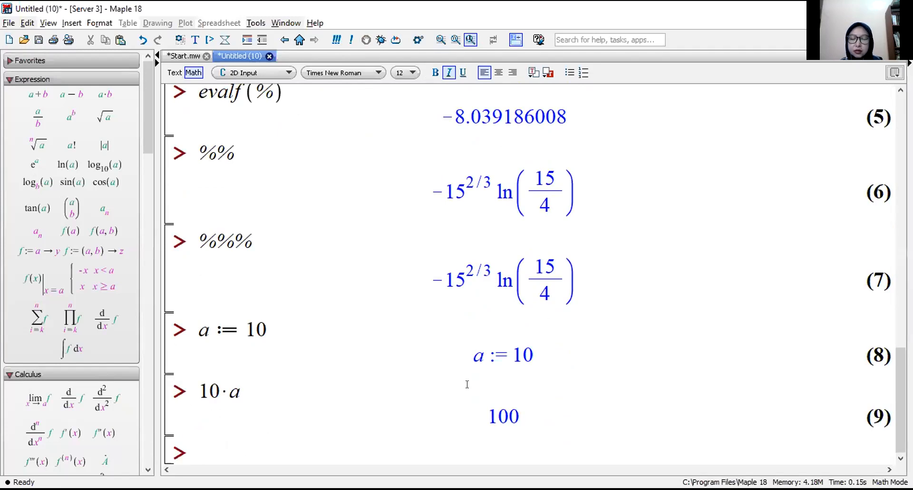
Evaluate log(a) at the empty prompt below the product result
{"action": "type", "text": "lso"}
{"action": "key", "text": "BackSpace"}
{"action": "key", "text": "BackSpace"}
{"action": "type", "text": "og"}
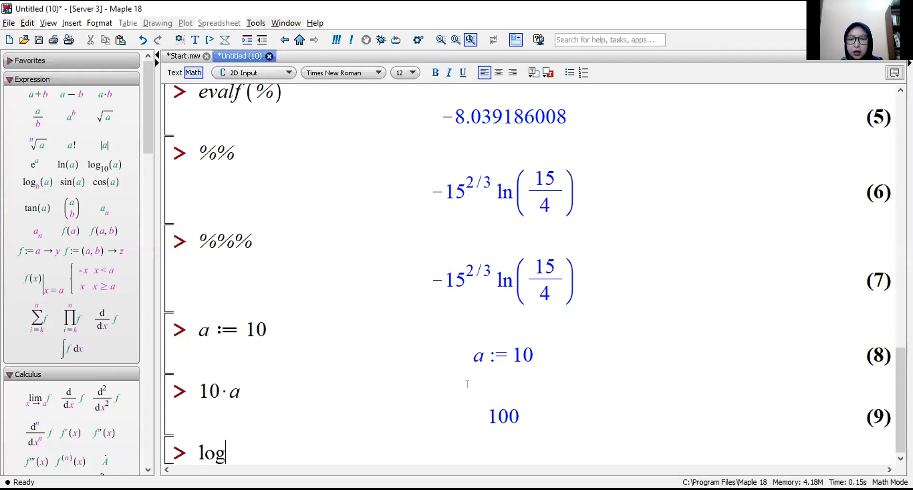
{"action": "type", "text": "(a)"}
{"action": "key", "text": "Return"}
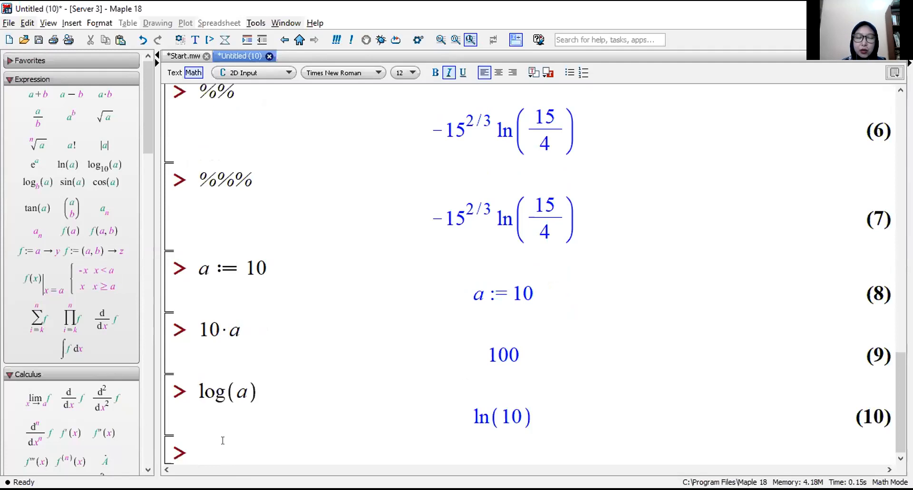
Assign the value 15 to a variable named budi at the empty prompt
{"action": "type", "text": "b"}
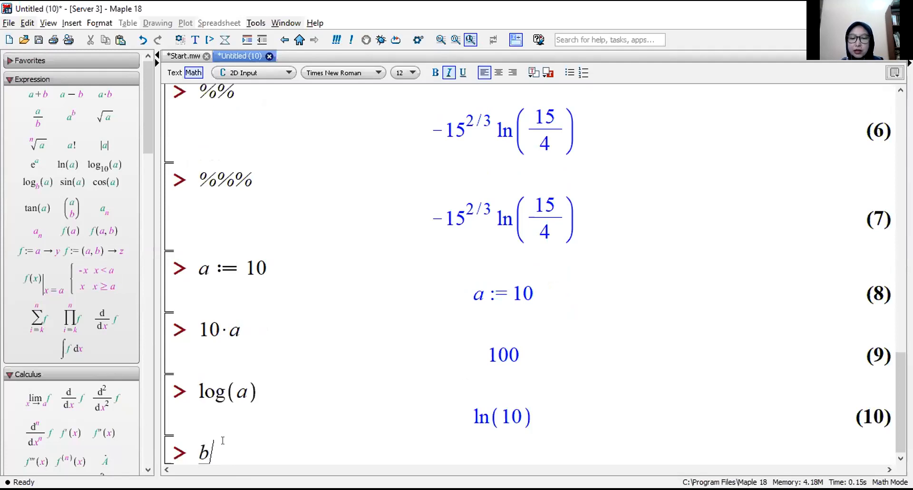
{"action": "type", "text": "udi := 1"}
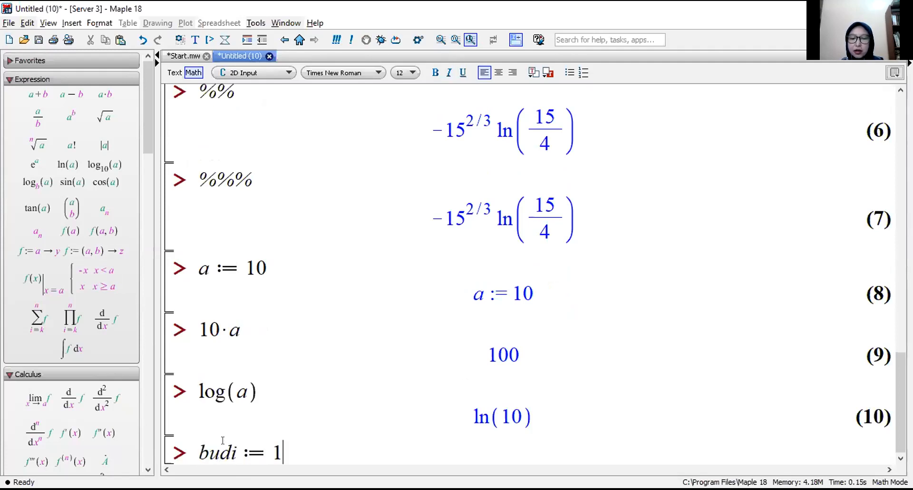
{"action": "type", "text": "5"}
{"action": "key", "text": "Return"}
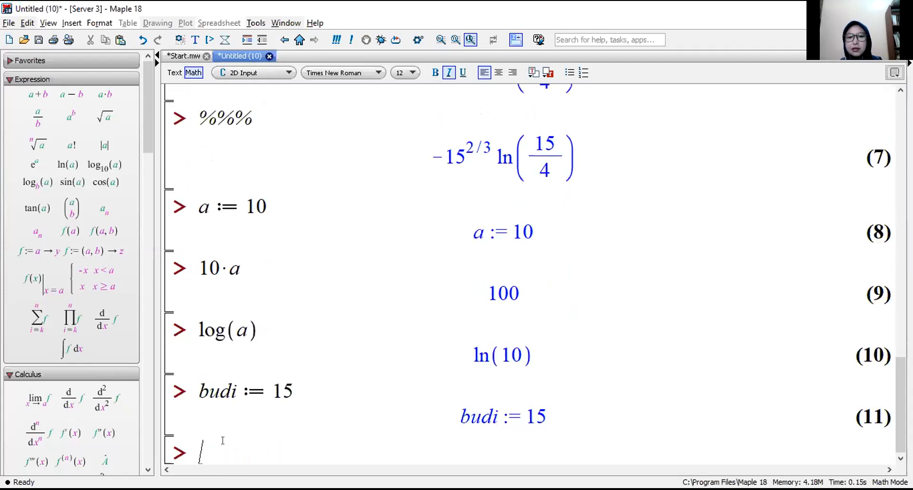
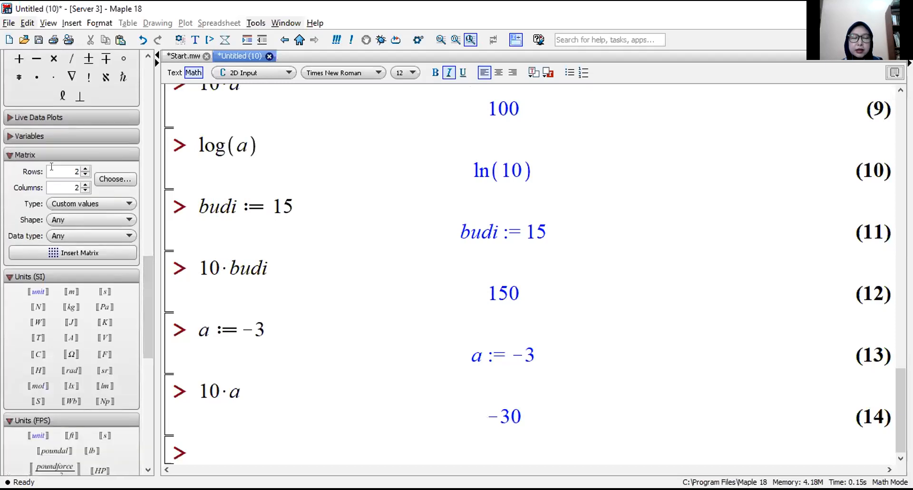
Examine the size grid and the available type options for defining a matrix
{"action": "scroll", "coordinate": [131, 189], "scroll_direction": "down", "scroll_amount": 2}
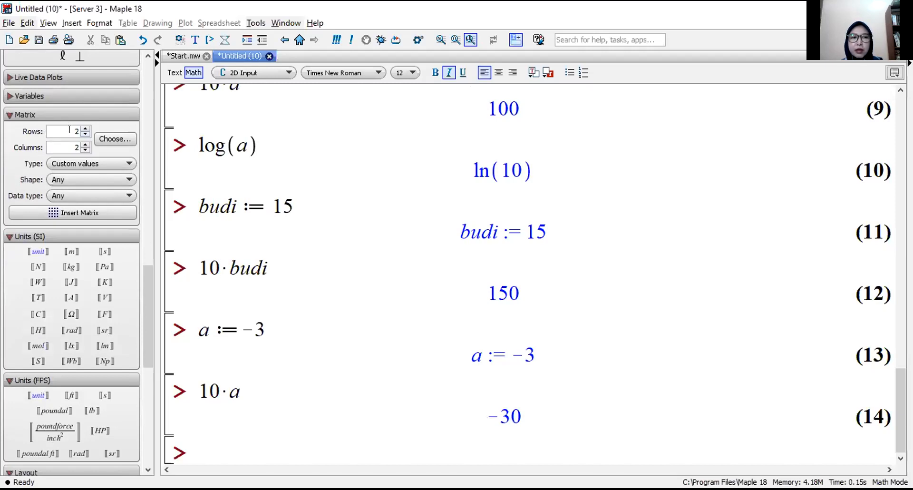
{"action": "left_click", "coordinate": [110, 139]}
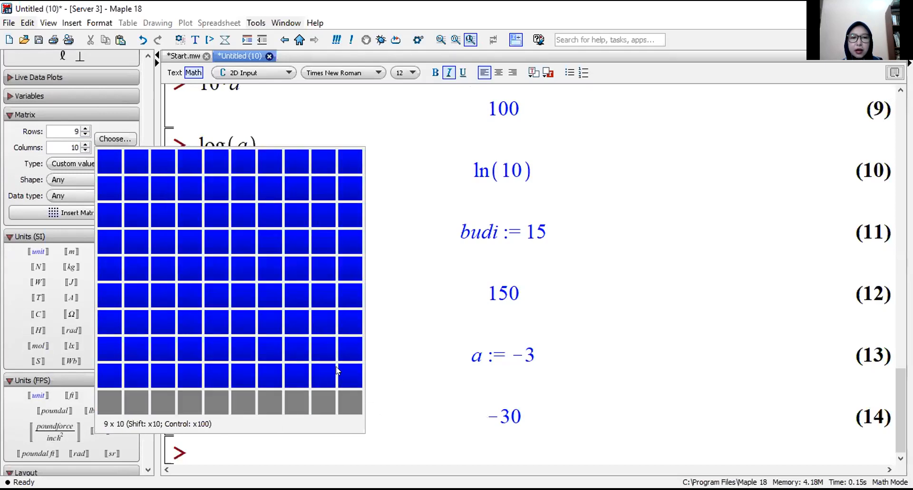
{"action": "left_click", "coordinate": [102, 141]}
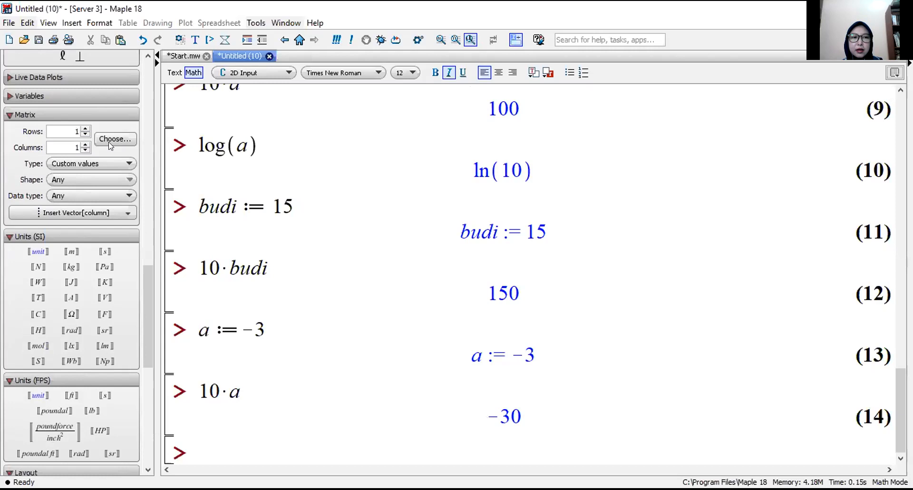
{"action": "left_click", "coordinate": [130, 164]}
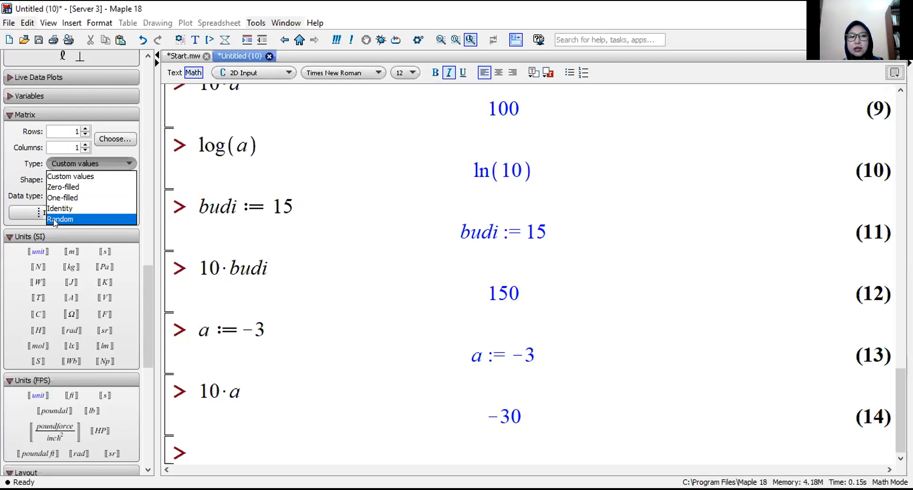
{"action": "left_click", "coordinate": [123, 161]}
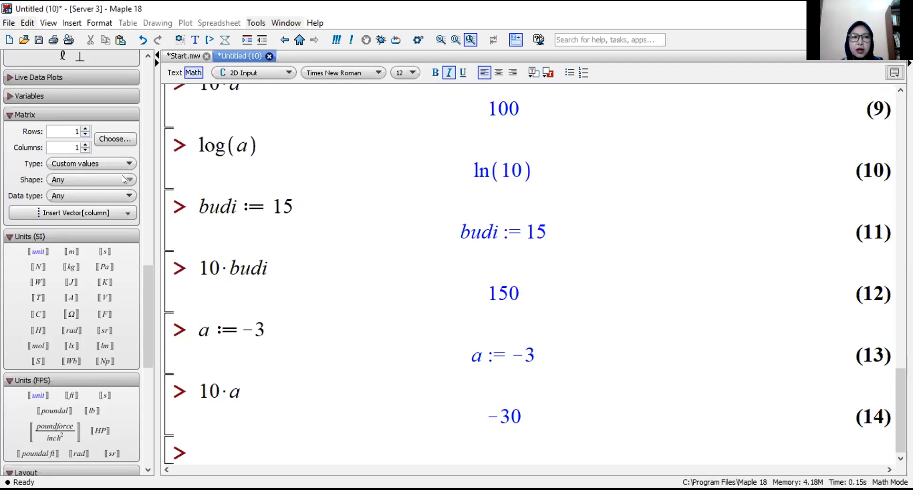
Set the size of the matrix definition to 2 rows and 2 columns
{"action": "left_click", "coordinate": [86, 132]}
{"action": "left_click", "coordinate": [86, 129]}
{"action": "left_click", "coordinate": [86, 145]}
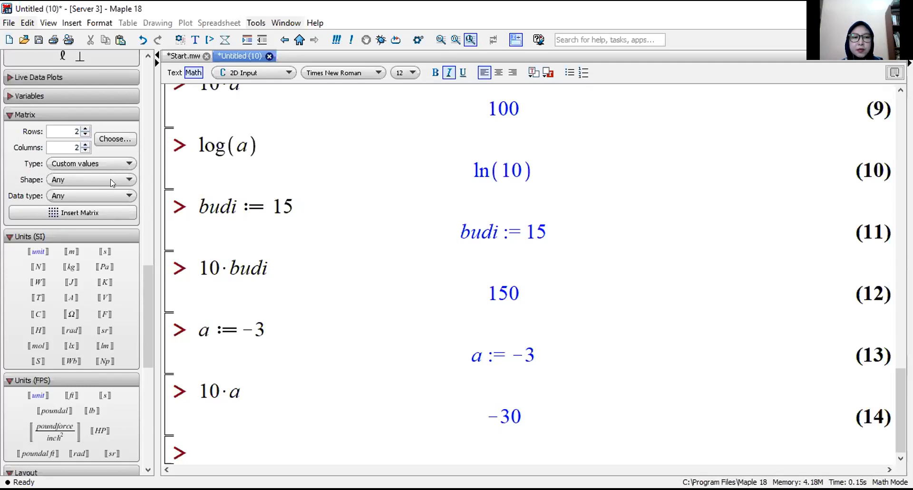
Examine the available shape, data type and type options for the 2 by 2 matrix
{"action": "left_click", "coordinate": [111, 180]}
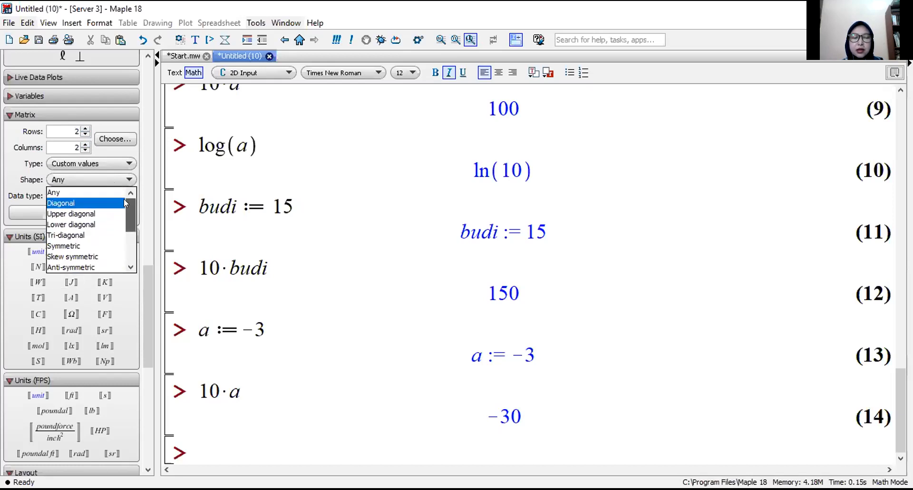
{"action": "left_click_drag", "start_coordinate": [124, 198], "coordinate": [130, 233]}
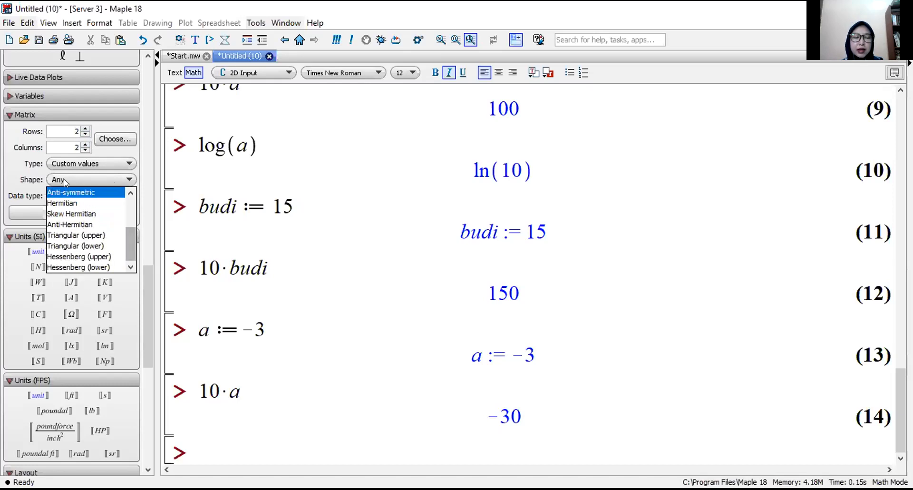
{"action": "left_click", "coordinate": [131, 192]}
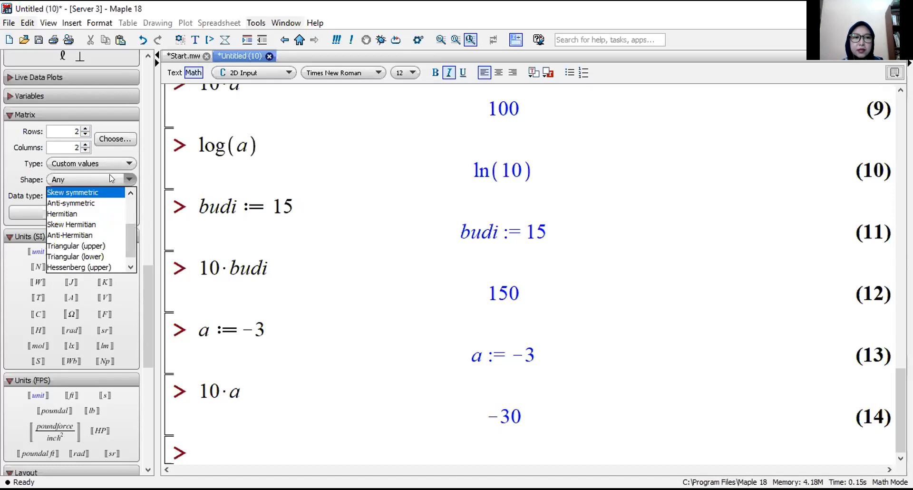
{"action": "left_click", "coordinate": [107, 183]}
{"action": "left_click", "coordinate": [120, 193]}
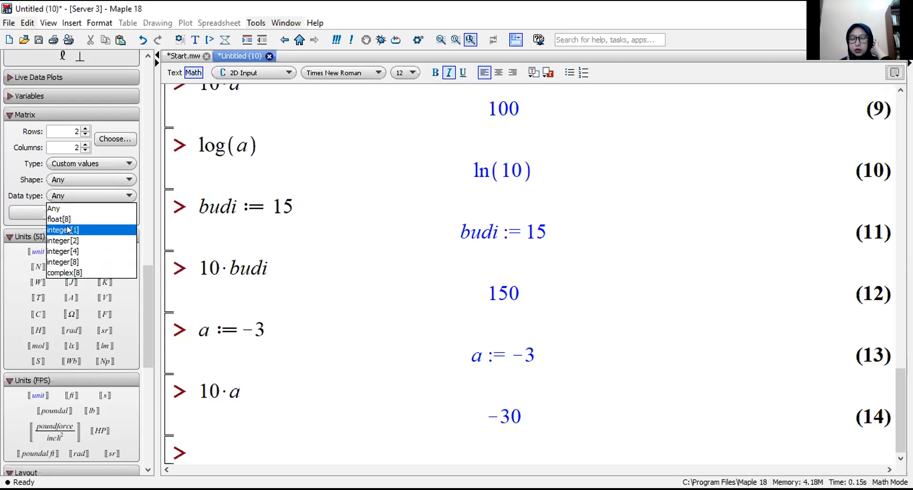
{"action": "left_click", "coordinate": [115, 193]}
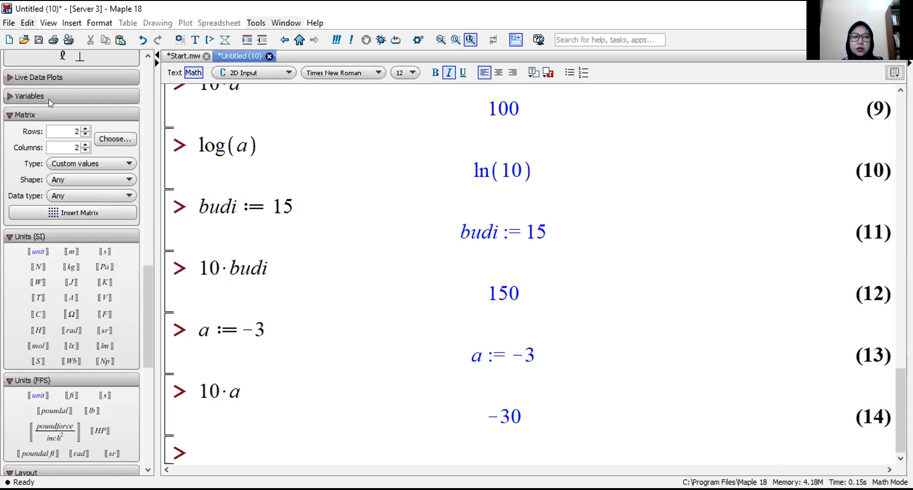
{"action": "left_click", "coordinate": [122, 193]}
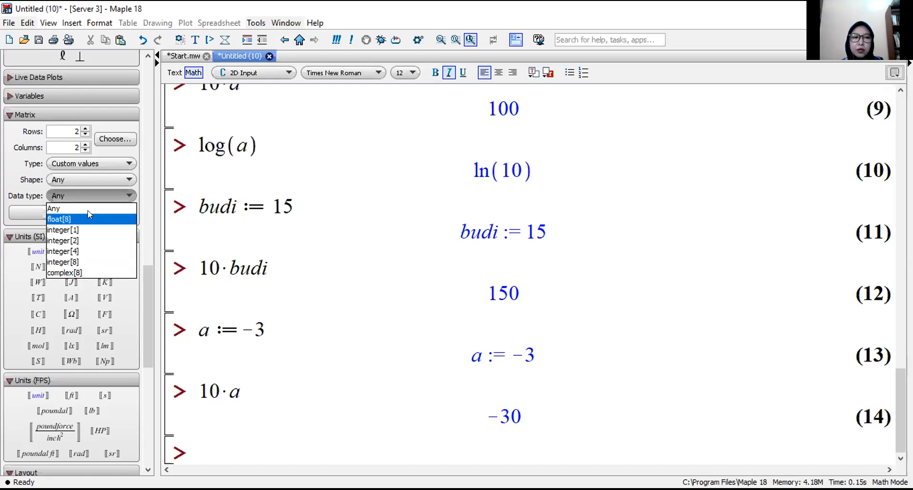
{"action": "left_click", "coordinate": [124, 189]}
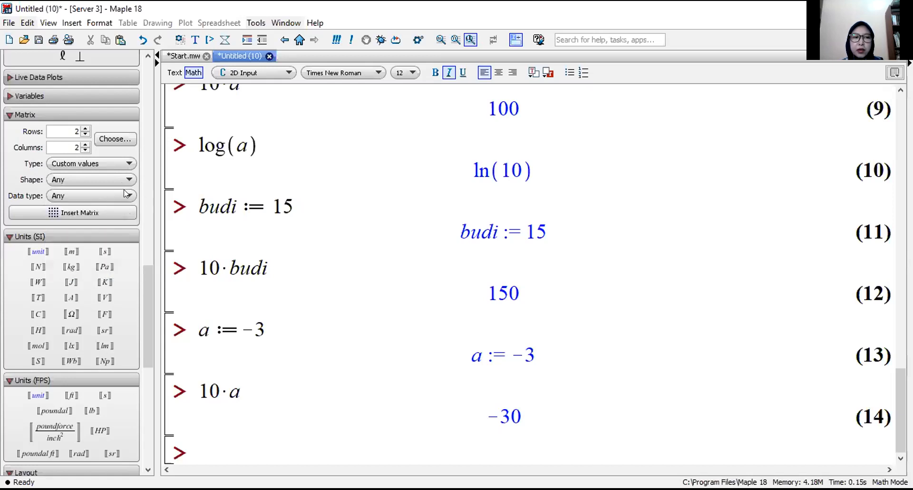
{"action": "left_click", "coordinate": [123, 163]}
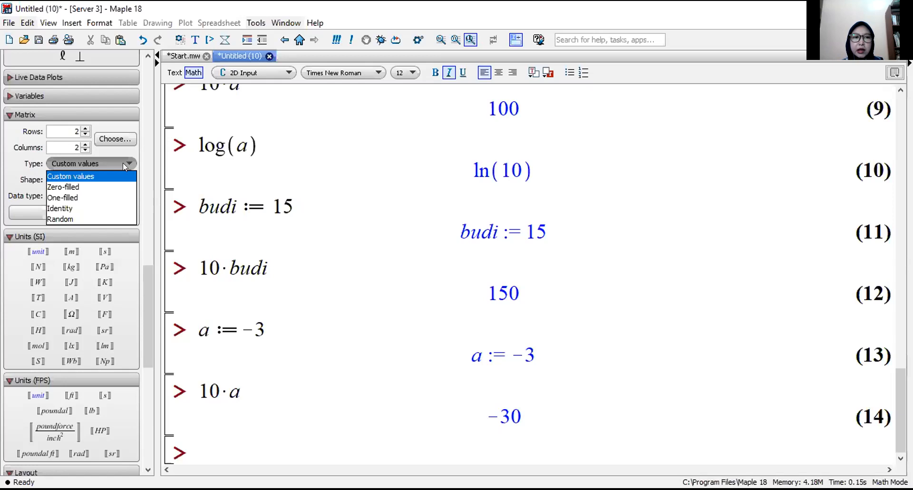
{"action": "left_click", "coordinate": [128, 163]}
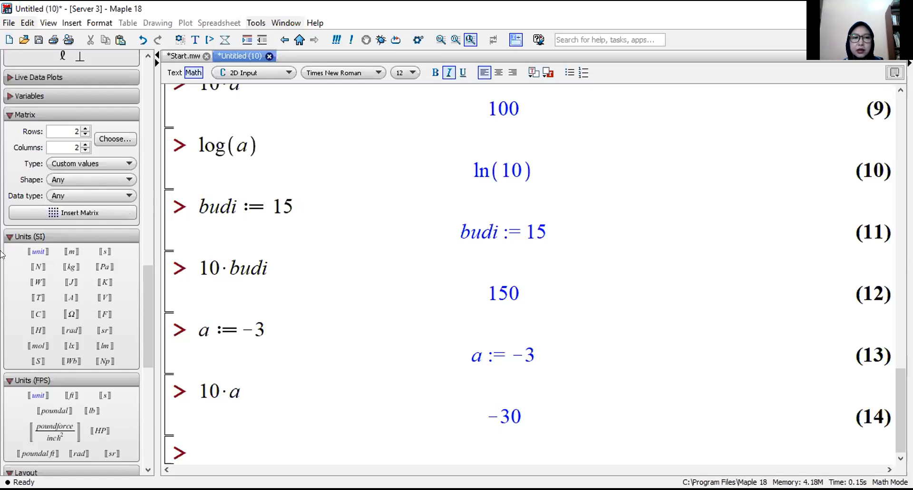
Insert a 2 by 2 matrix with first row 1, 2 and second row 1, -1, and evaluate it
{"action": "left_click", "coordinate": [60, 213]}
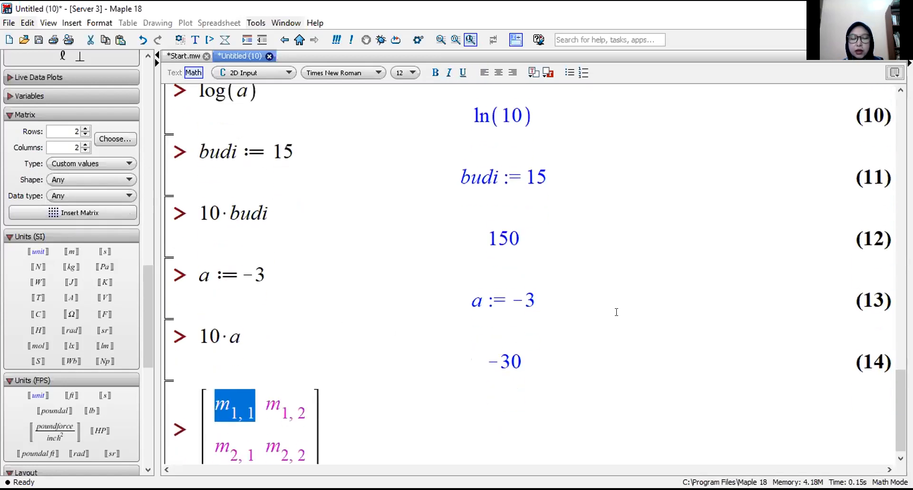
{"action": "type", "text": "1"}
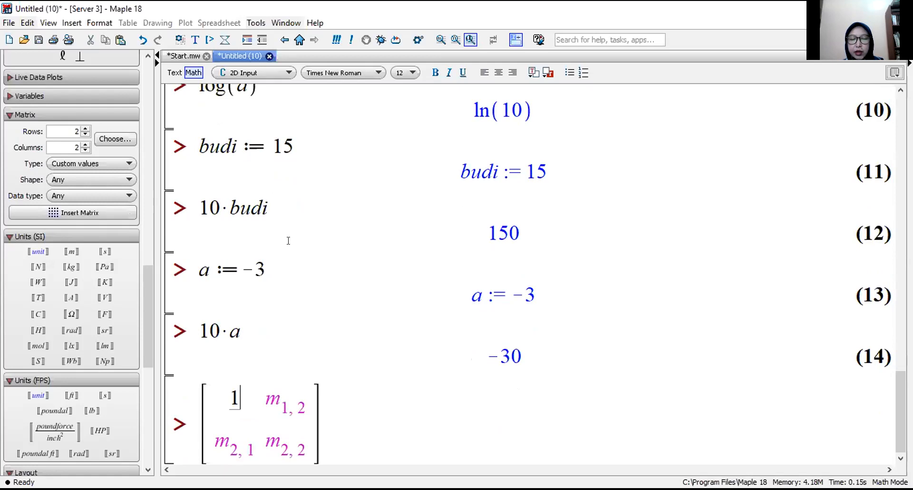
{"action": "key", "text": "Tab"}
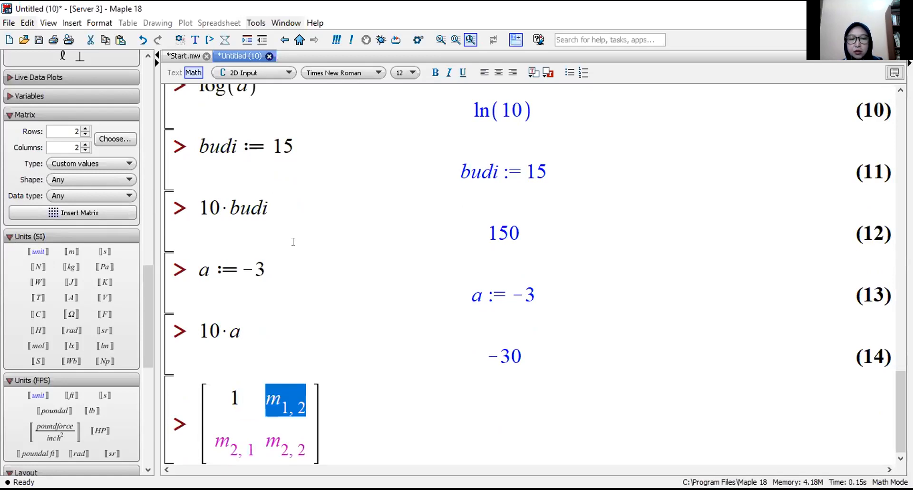
{"action": "type", "text": "2"}
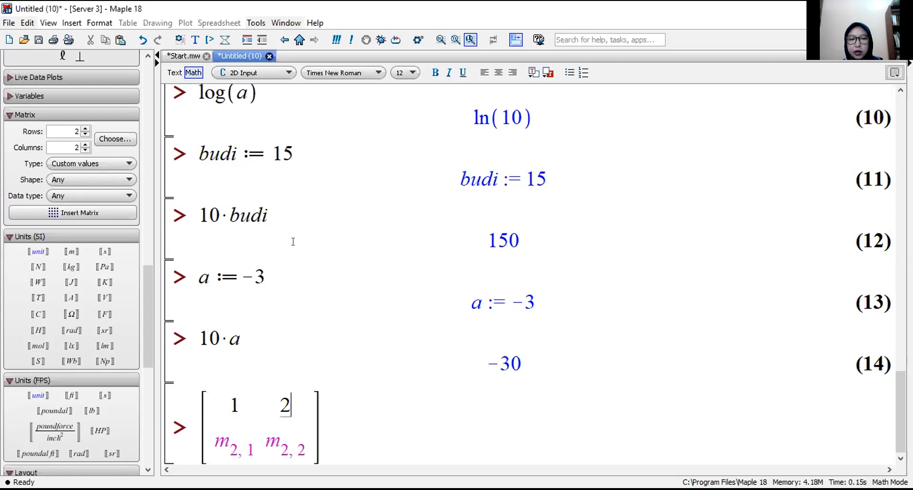
{"action": "key", "text": "Tab"}
{"action": "type", "text": "1"}
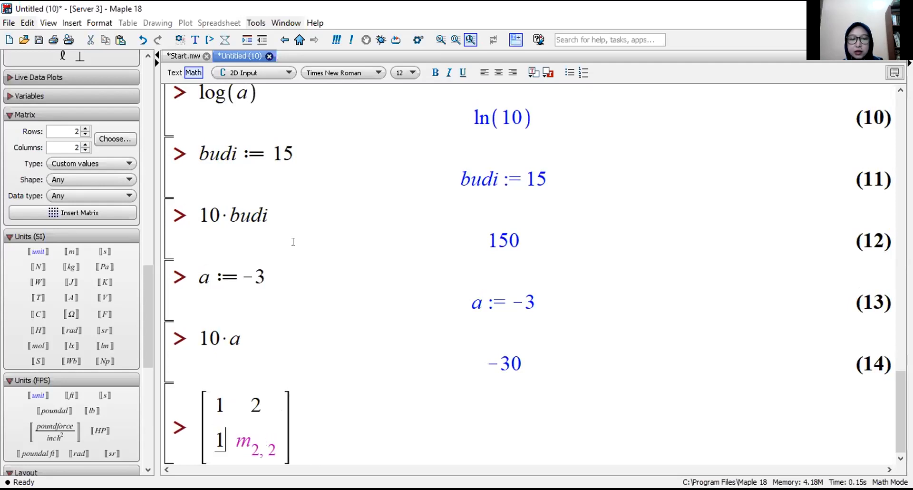
{"action": "key", "text": "Tab"}
{"action": "type", "text": "-1"}
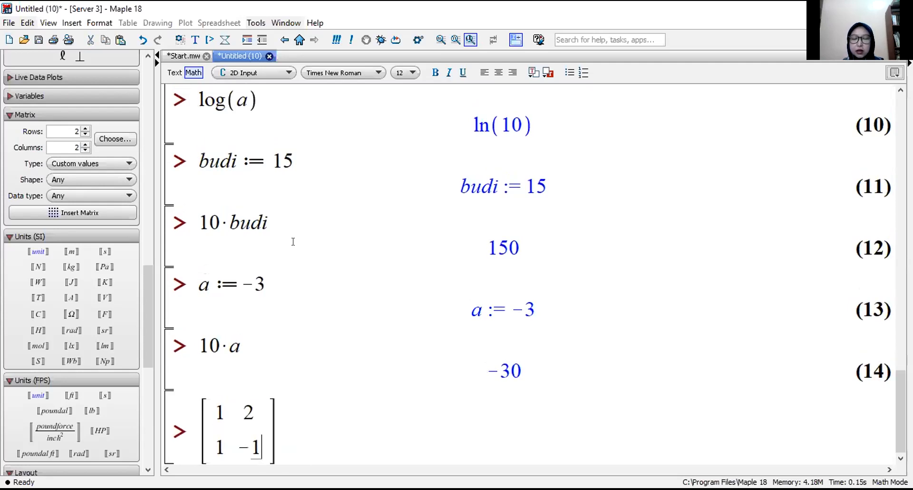
{"action": "key", "text": "Return"}
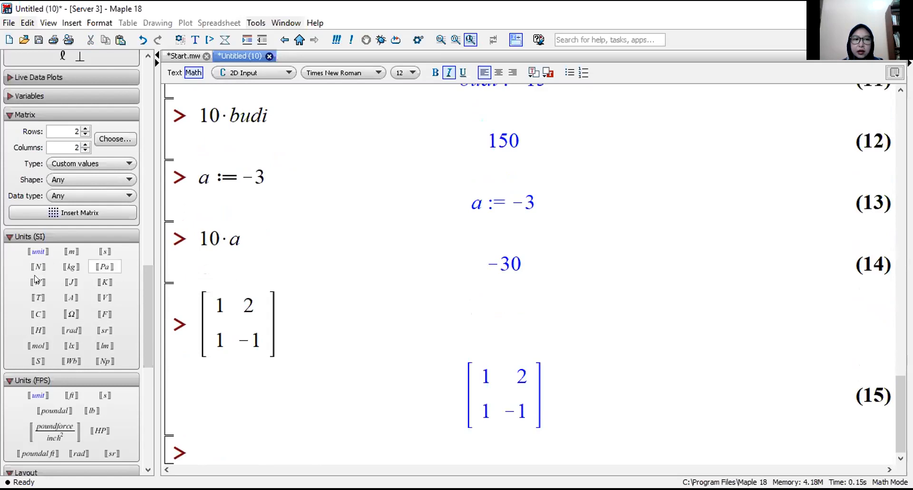
Collapse the Units (SI), Units (FPS) and Layout palettes, and view the contents of the Components palette before collapsing it again
{"action": "left_click", "coordinate": [7, 235]}
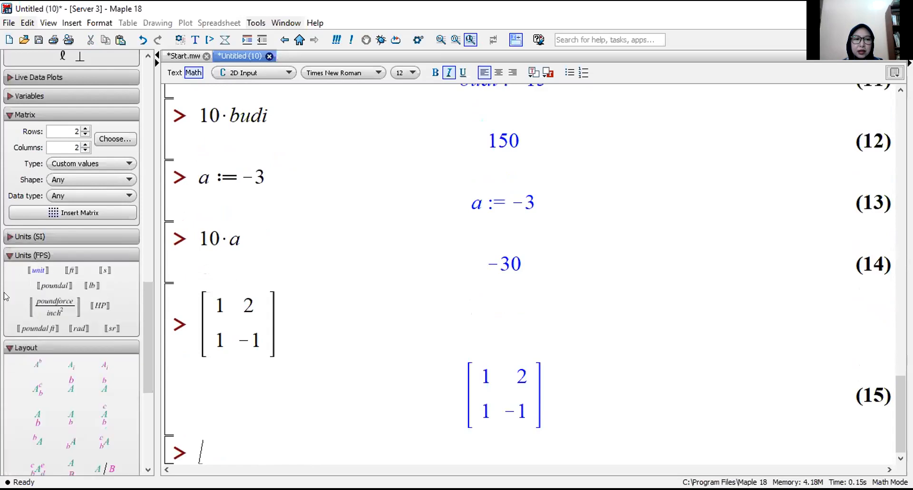
{"action": "left_click", "coordinate": [7, 256]}
{"action": "scroll", "coordinate": [35, 320], "scroll_direction": "down", "scroll_amount": 4}
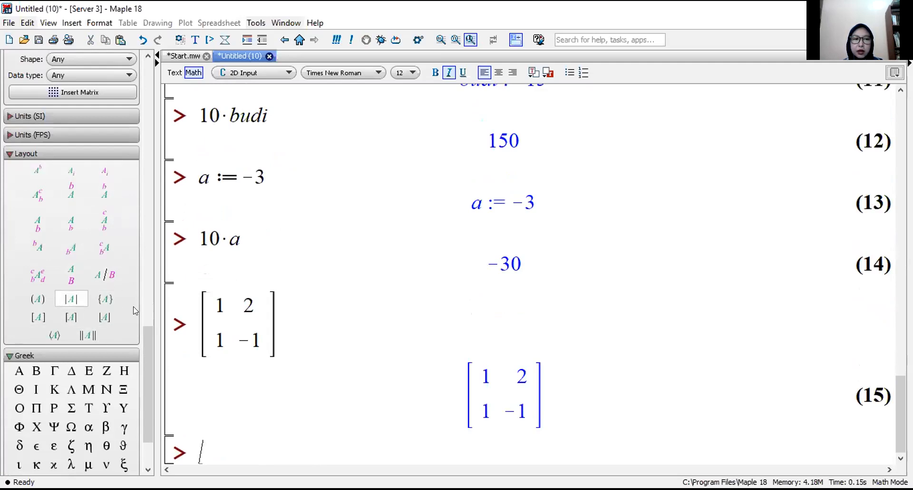
{"action": "left_click", "coordinate": [19, 154]}
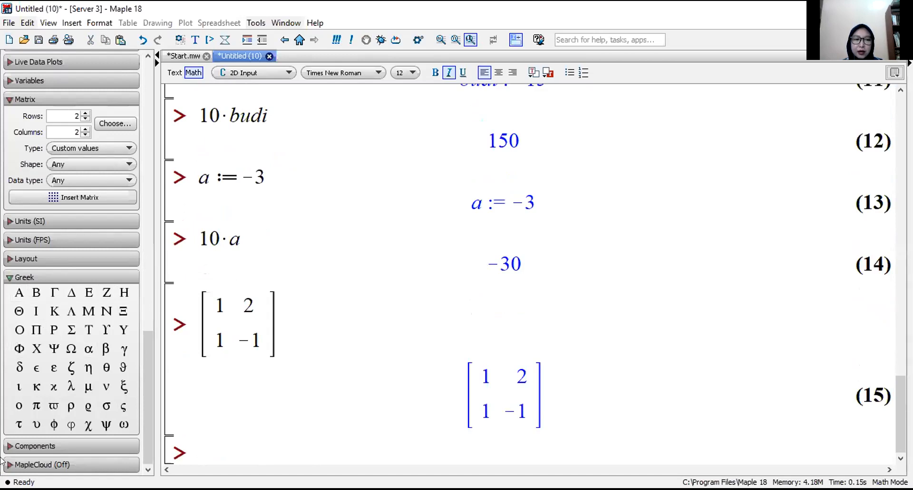
{"action": "left_click", "coordinate": [9, 445]}
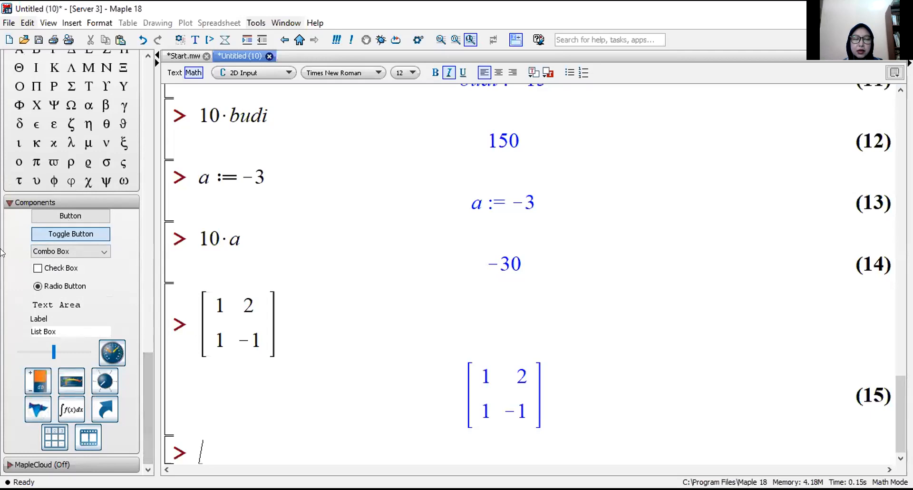
{"action": "left_click", "coordinate": [9, 203]}
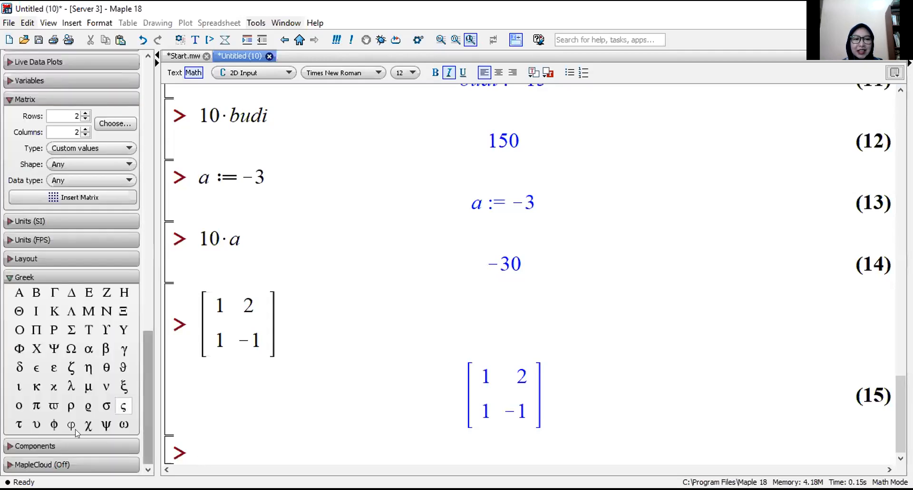
Expand the MapleCloud palette, view its popular, new and favorite documents, and cancel the login request
{"action": "left_click", "coordinate": [27, 463]}
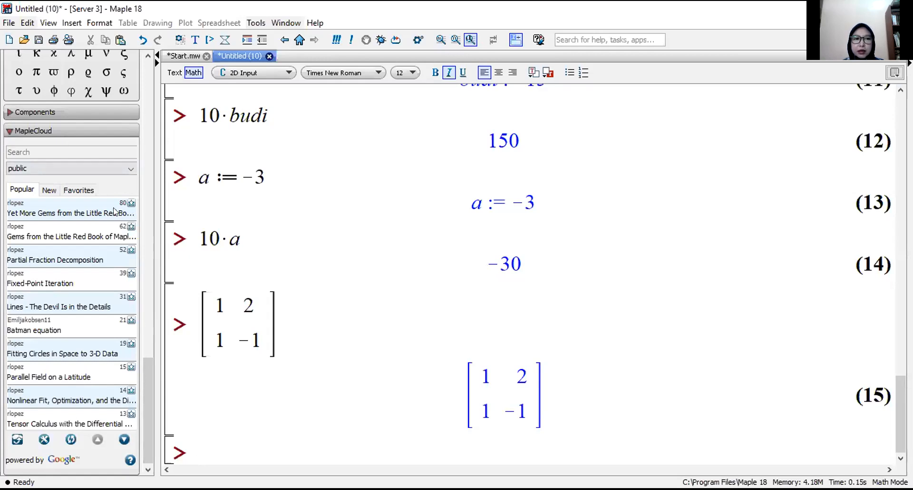
{"action": "left_click", "coordinate": [71, 213]}
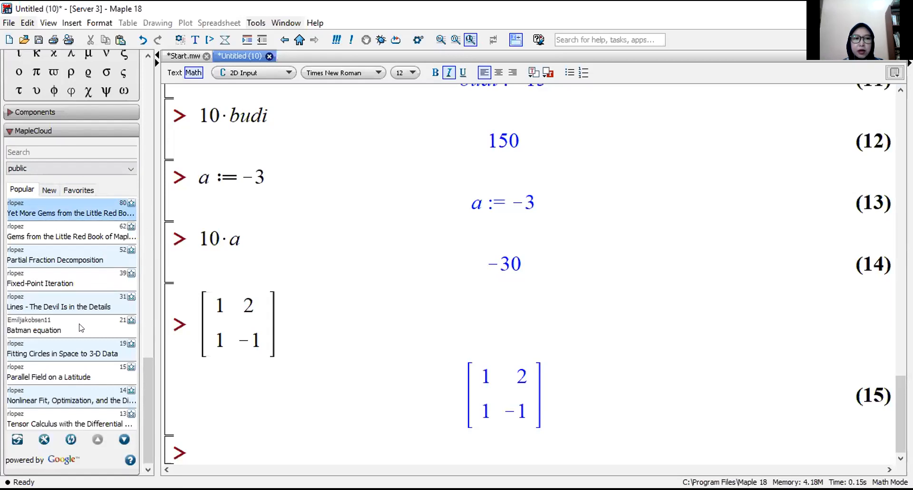
{"action": "left_click", "coordinate": [48, 190]}
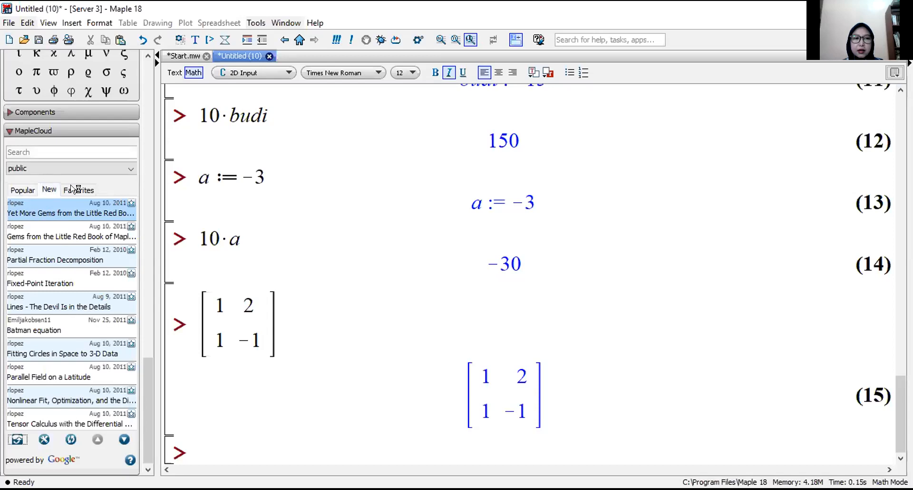
{"action": "left_click", "coordinate": [80, 191]}
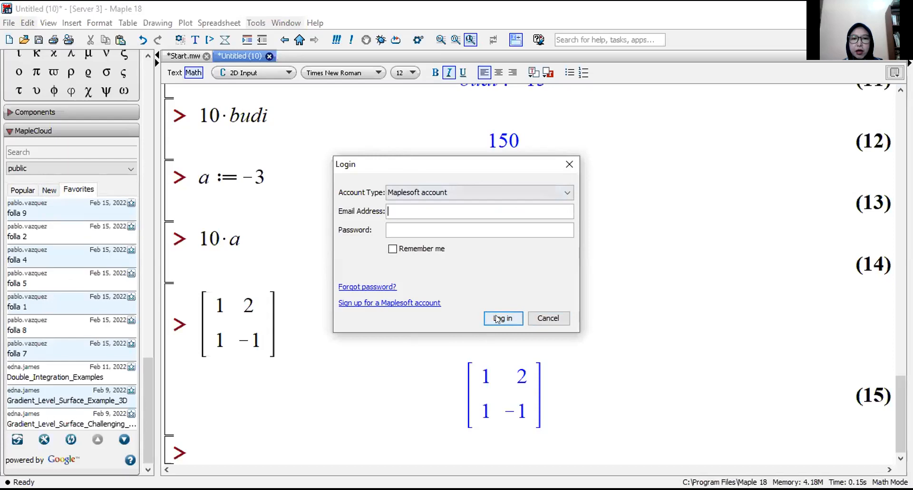
{"action": "left_click", "coordinate": [561, 317]}
Return to the first palettes and review the worksheet from the first expression to the matrix result
{"action": "left_click_drag", "start_coordinate": [143, 410], "coordinate": [145, 109]}
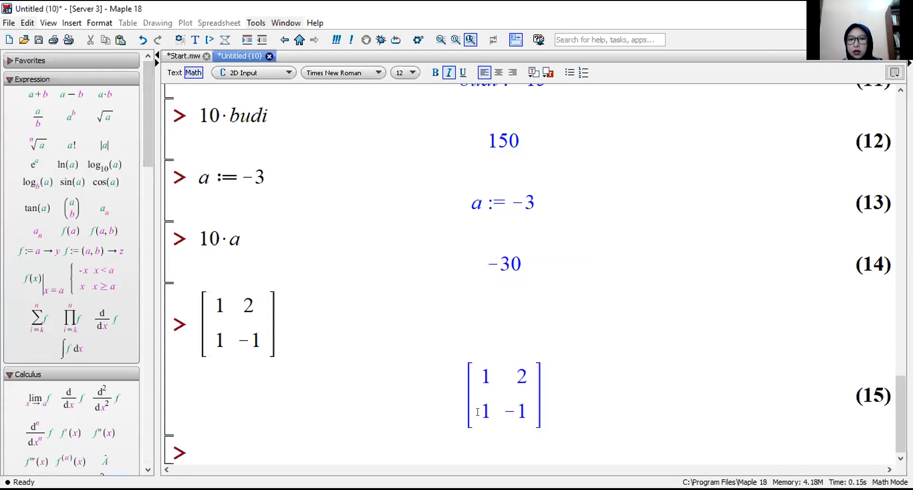
{"action": "scroll", "coordinate": [509, 382], "scroll_direction": "up", "scroll_amount": 8}
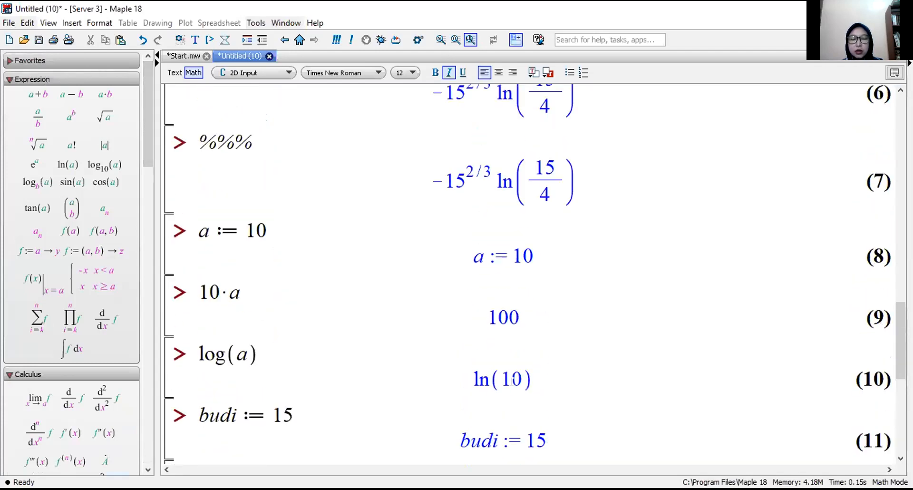
{"action": "scroll", "coordinate": [512, 380], "scroll_direction": "up", "scroll_amount": 6}
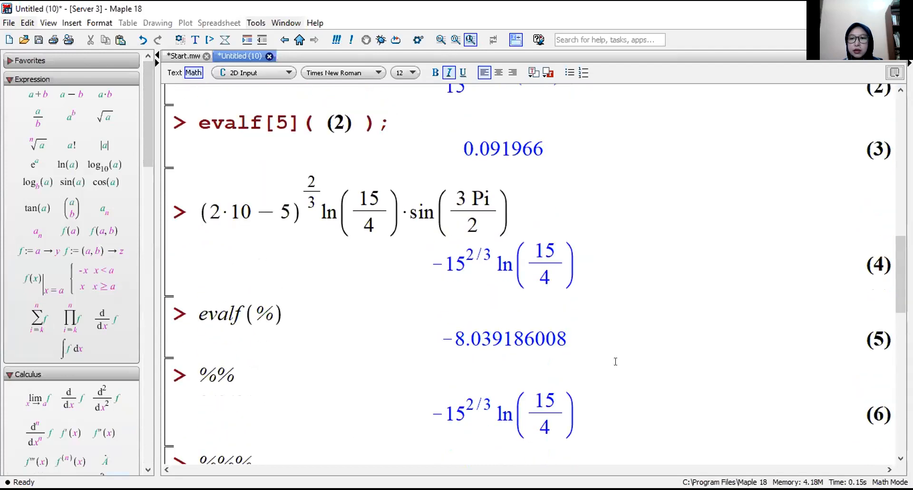
{"action": "left_click_drag", "start_coordinate": [895, 290], "coordinate": [895, 150]}
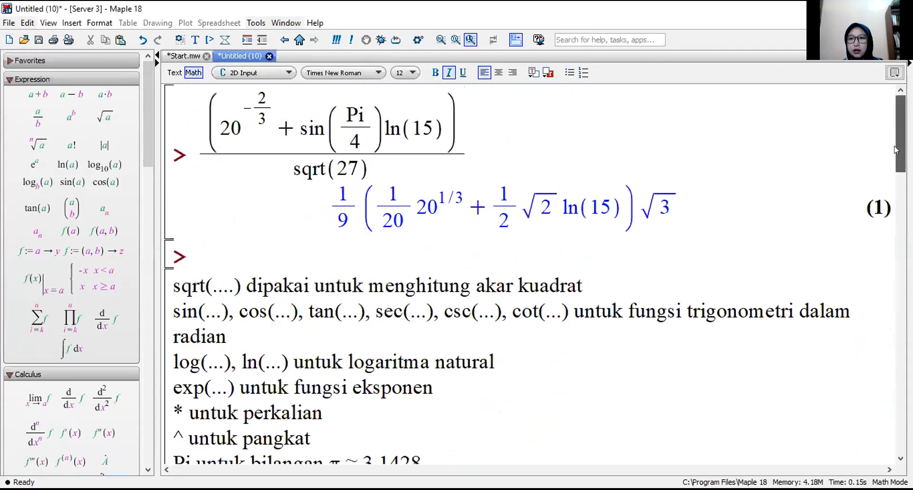
{"action": "left_click_drag", "start_coordinate": [900, 134], "coordinate": [899, 424]}
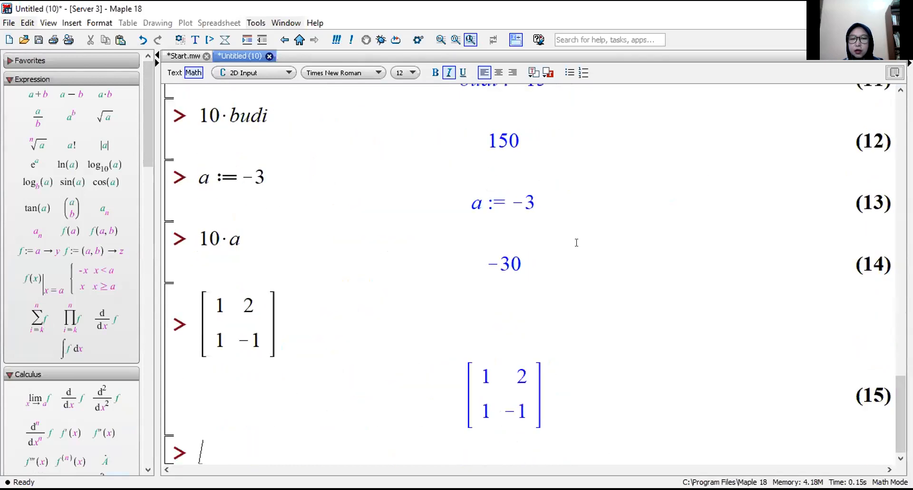
{"action": "scroll", "coordinate": [713, 388], "scroll_direction": "up", "scroll_amount": 3}
{"action": "scroll", "coordinate": [758, 393], "scroll_direction": "down", "scroll_amount": 3}
{"action": "scroll", "coordinate": [758, 393], "scroll_direction": "up", "scroll_amount": 1}
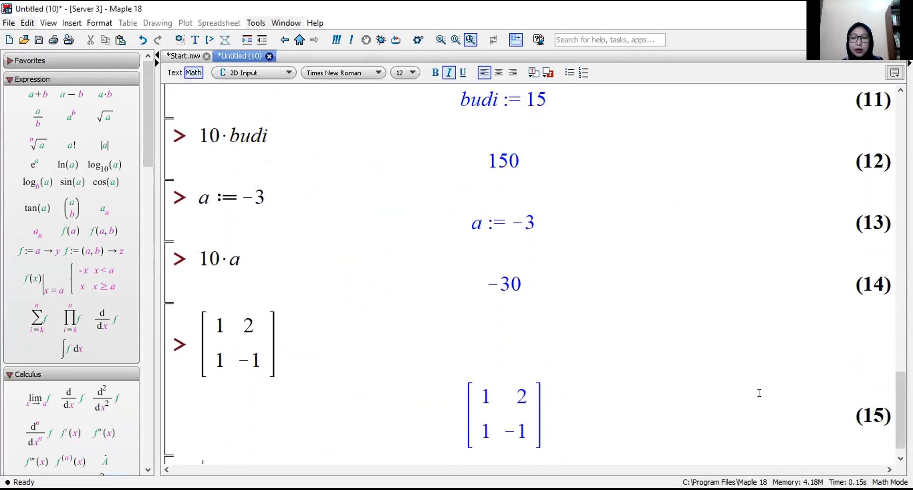
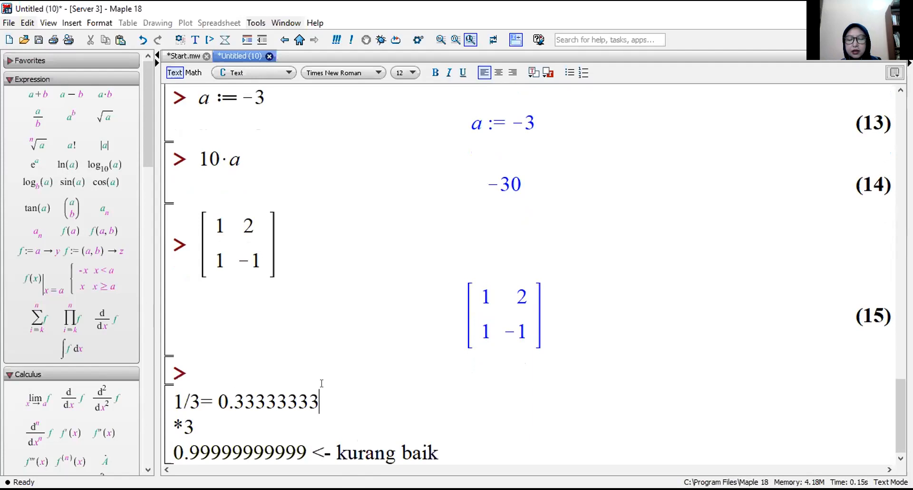
Add an empty line at the end of the text note and append "..." to the line "1/3= 0.33333333"
{"action": "key", "text": "Down"}
{"action": "key", "text": "Down"}
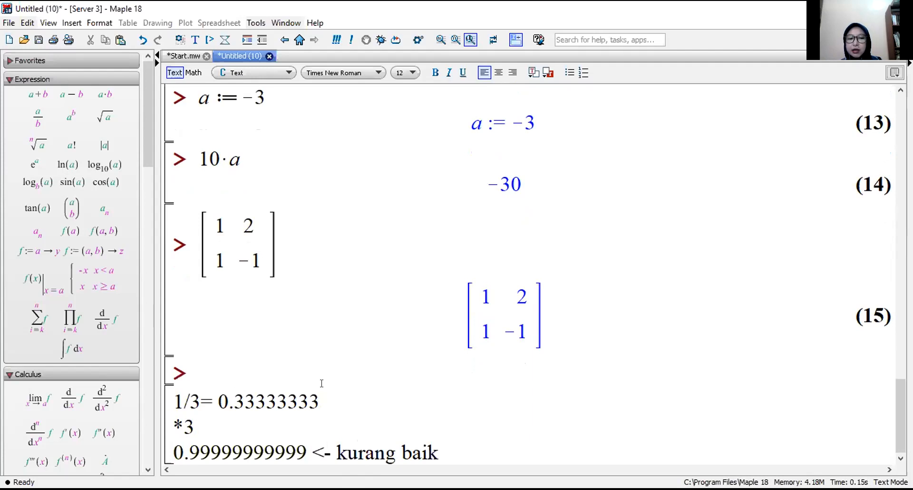
{"action": "key", "text": "End"}
{"action": "key", "text": "Return"}
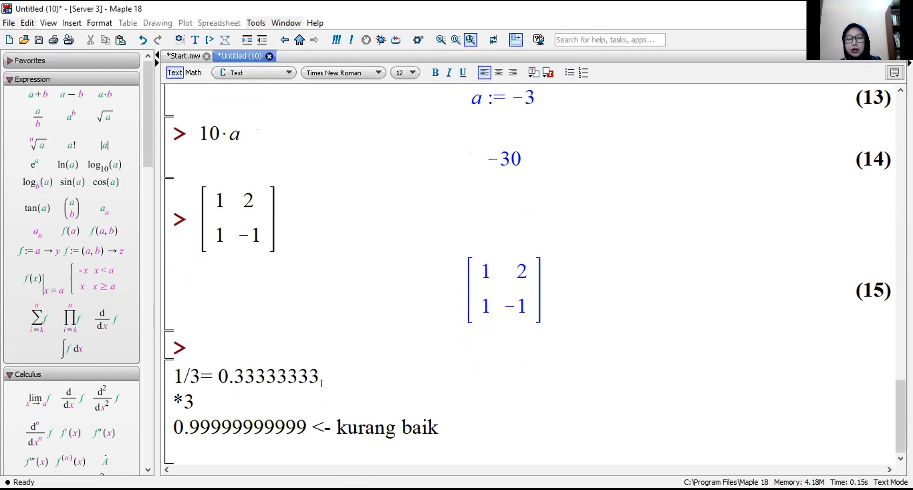
{"action": "key", "text": "Up"}
{"action": "key", "text": "Up"}
{"action": "key", "text": "Up"}
{"action": "left_click", "coordinate": [351, 373]}
{"action": "type", "text": "...."}
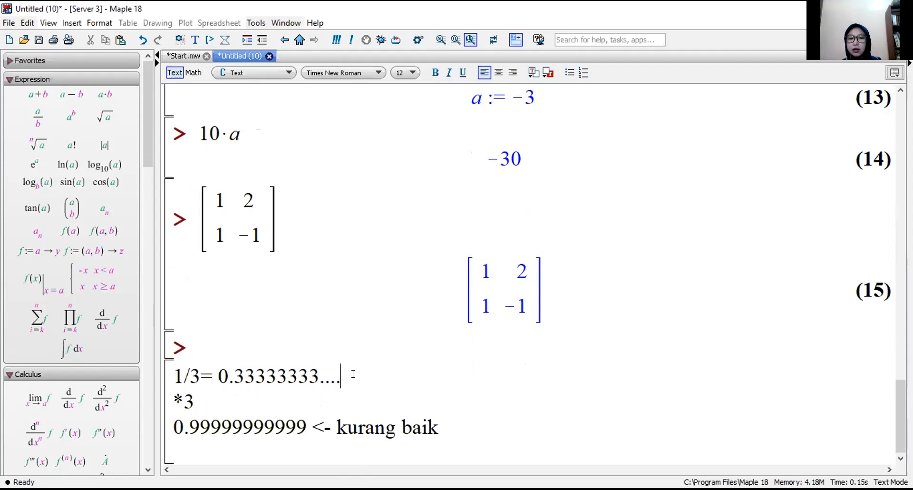
{"action": "key", "text": "BackSpace"}
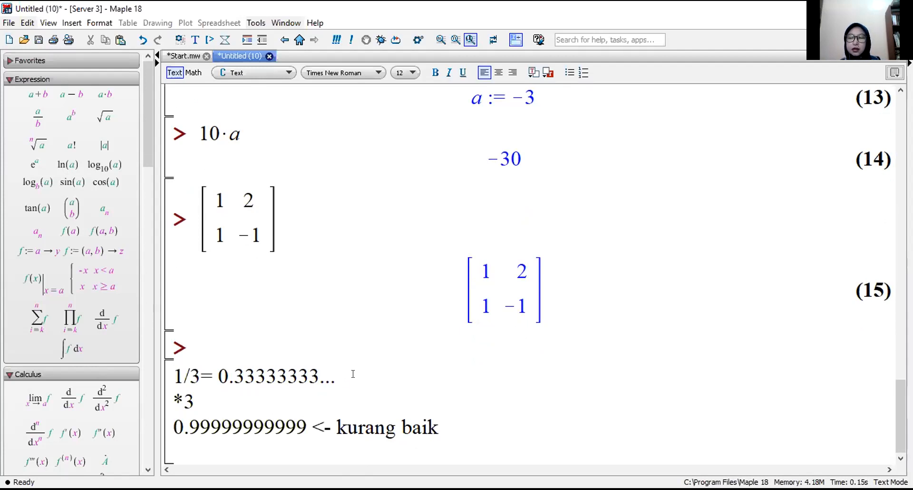
Write "1 <- baik" on the empty last line of the text note, below the "kurang baik" line
{"action": "key", "text": "Down"}
{"action": "key", "text": "Down"}
{"action": "key", "text": "Down"}
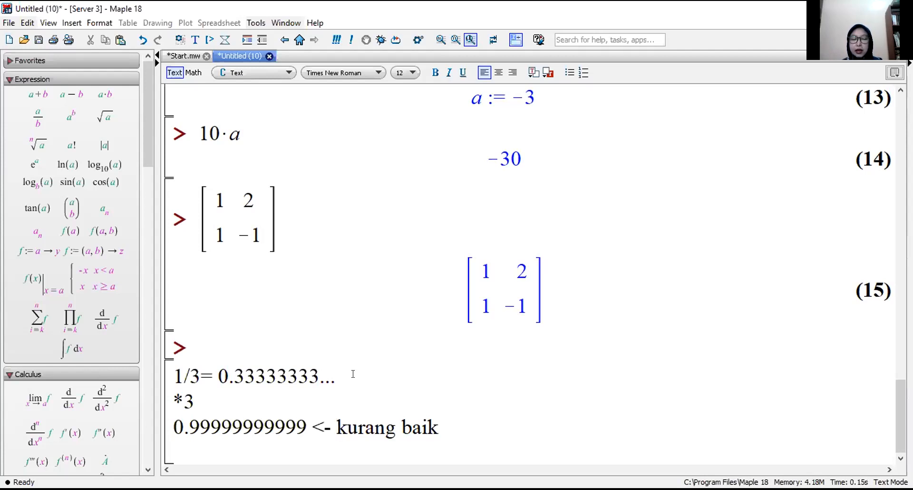
{"action": "type", "text": "1"}
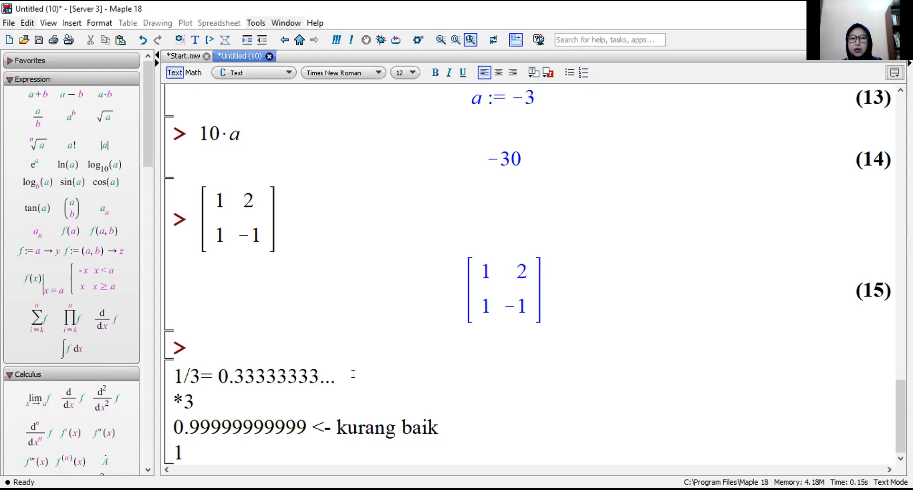
{"action": "key", "text": "Up"}
{"action": "key", "text": "Up"}
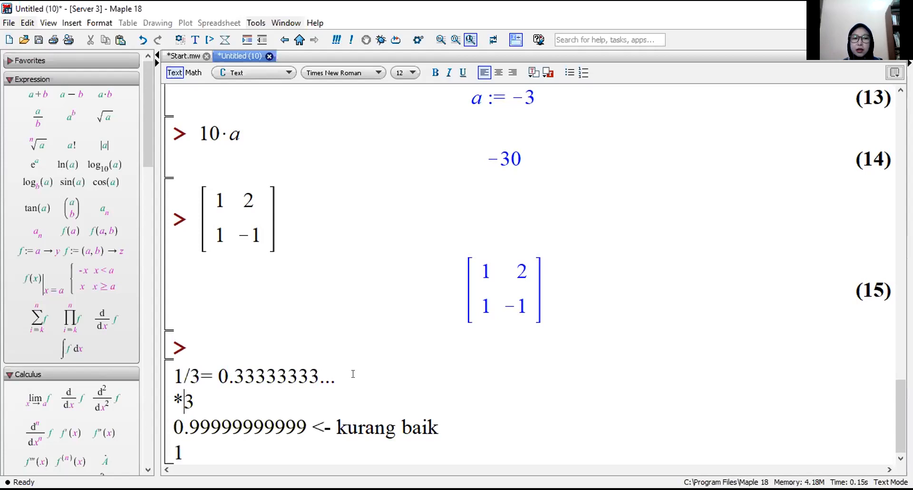
{"action": "key", "text": "Up"}
{"action": "key", "text": "Down"}
{"action": "key", "text": "Down"}
{"action": "key", "text": "Down"}
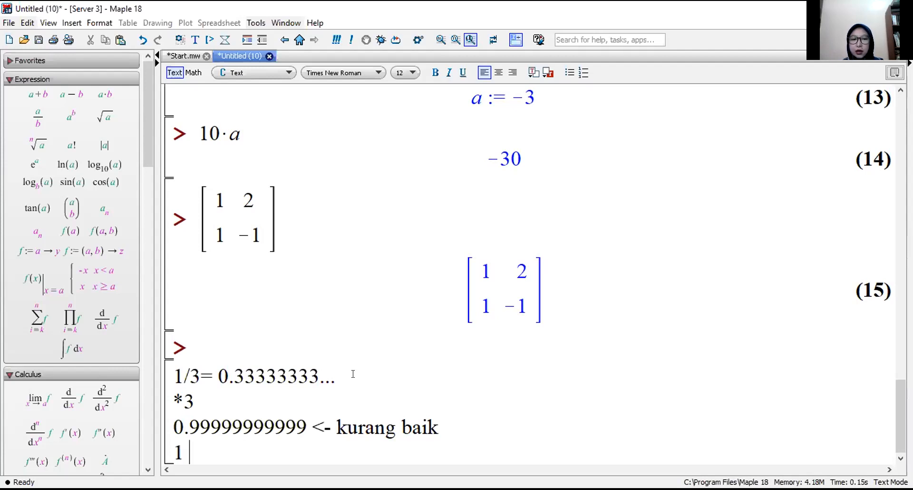
{"action": "type", "text": "<- "}
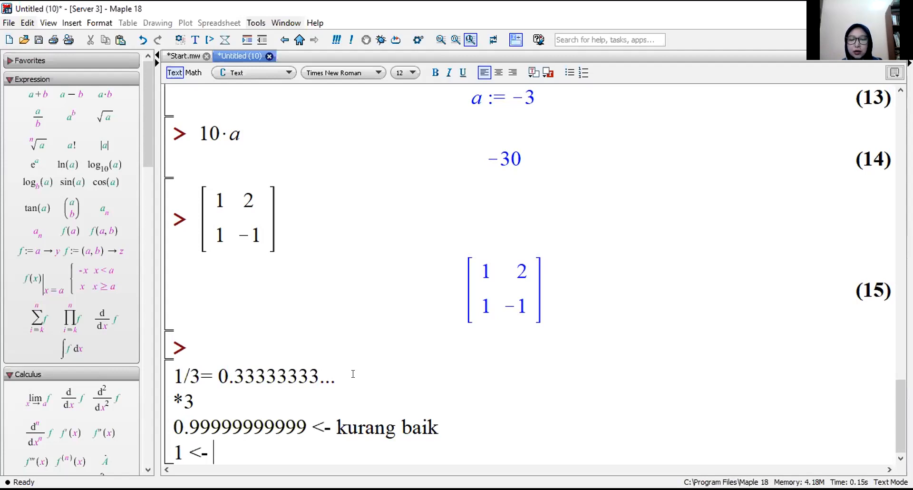
{"action": "type", "text": "baik"}
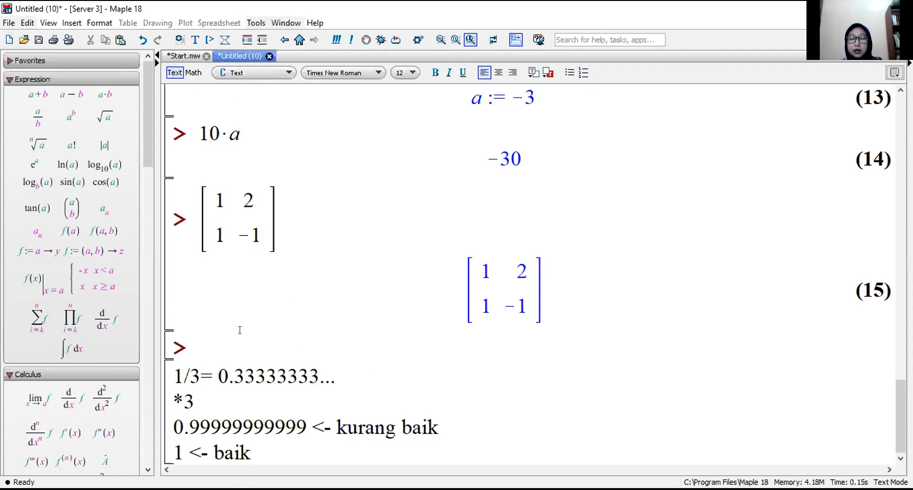
Enter the fraction 1/3 in math mode at the empty prompt below the matrix and evaluate it
{"action": "key", "text": "F5"}
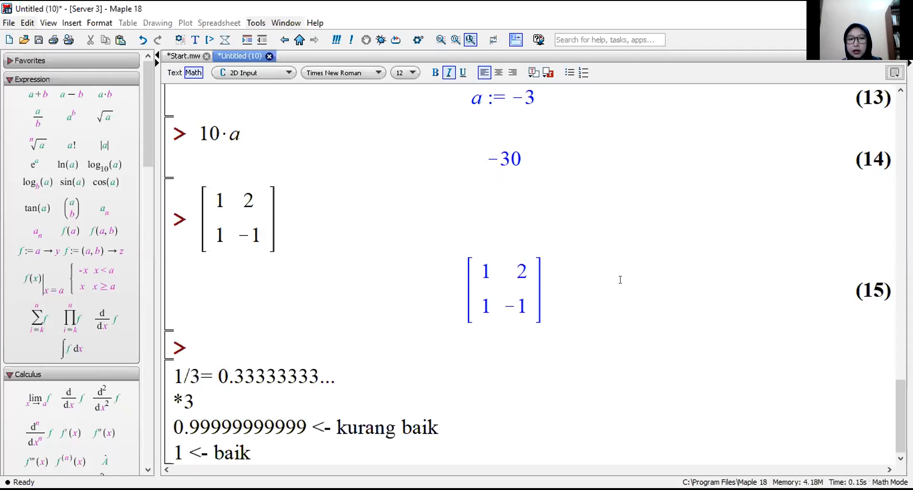
{"action": "type", "text": "1/"}
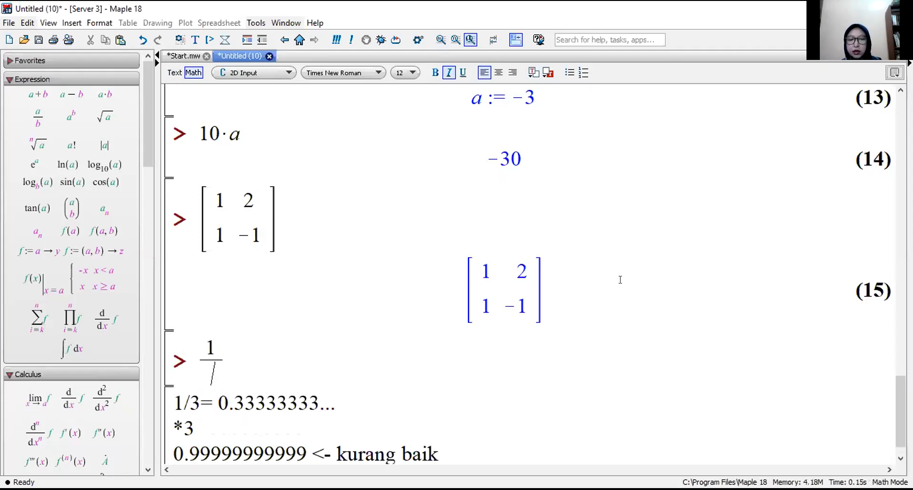
{"action": "type", "text": "3"}
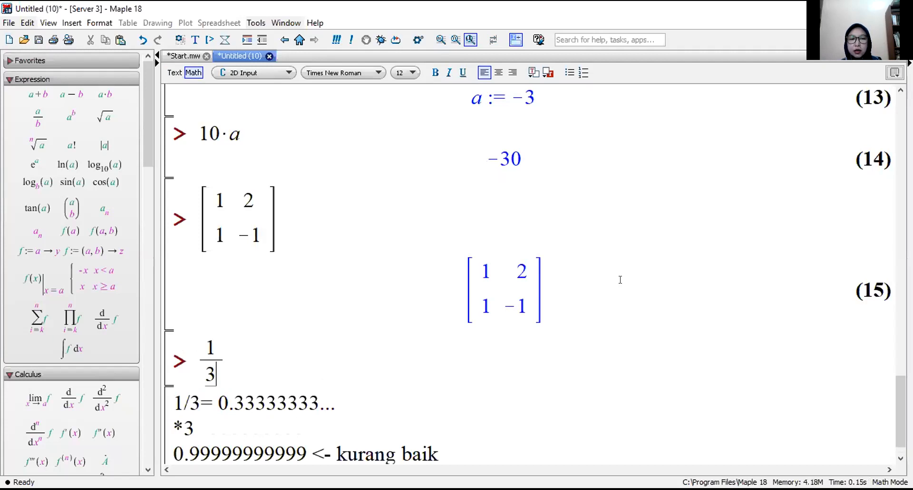
{"action": "key", "text": "Return"}
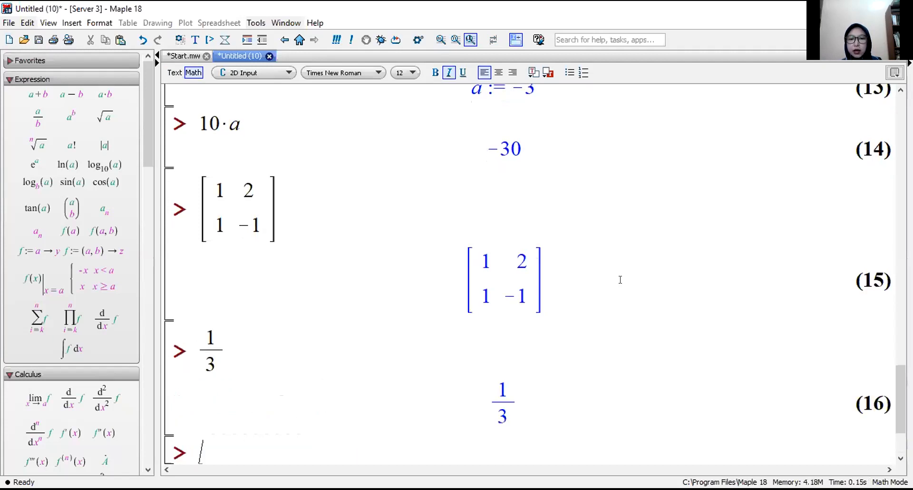
Multiply the previous result by 3 using the % recall symbol and evaluate it
{"action": "type", "text": "%"}
{"action": "type", "text": "*3"}
{"action": "key", "text": "Return"}
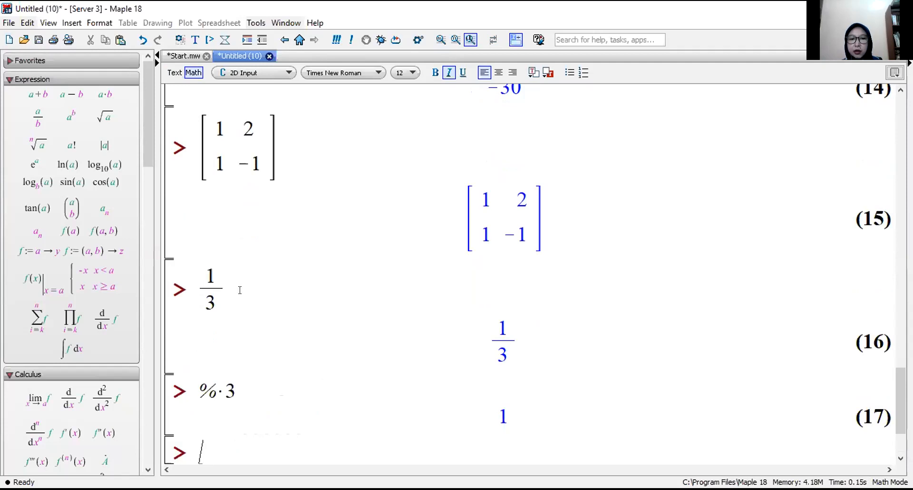
Change the numerator of the 1/3 expression to the decimal 1. and re-evaluate both it and the %·3 expression
{"action": "left_click", "coordinate": [212, 287]}
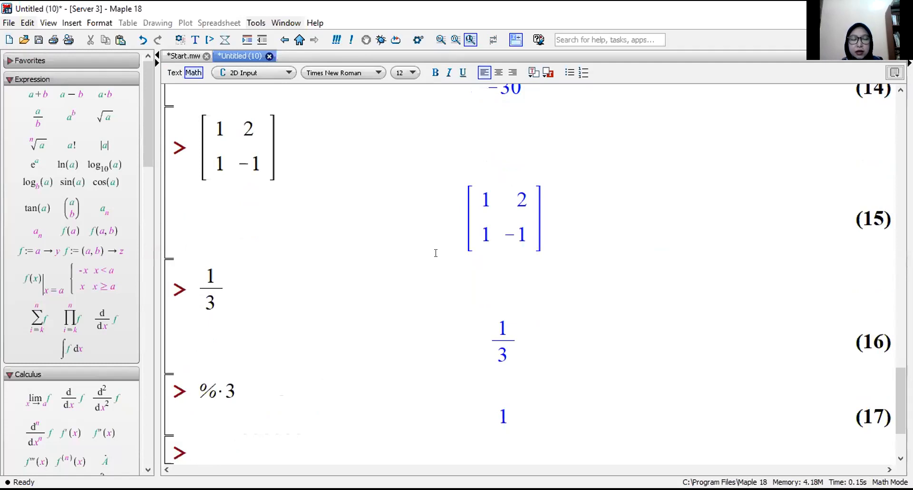
{"action": "key", "text": "Up"}
{"action": "key", "text": "Down"}
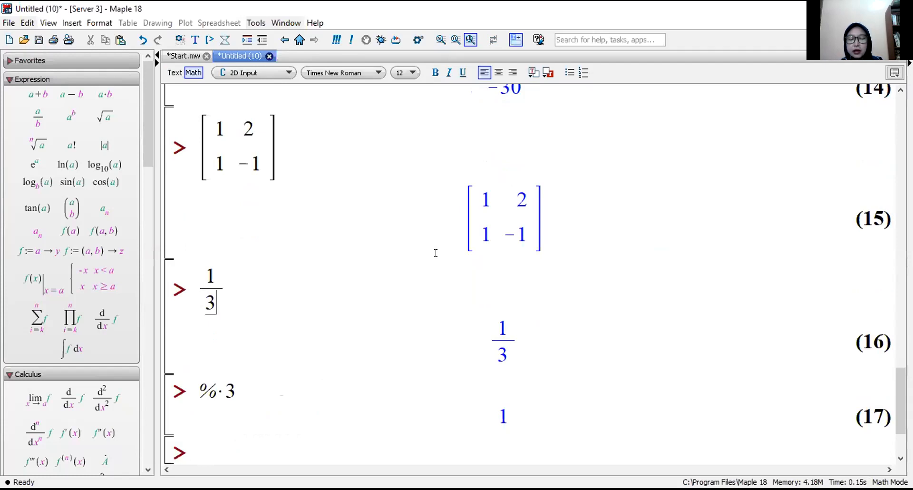
{"action": "key", "text": "Up"}
{"action": "key", "text": "Down"}
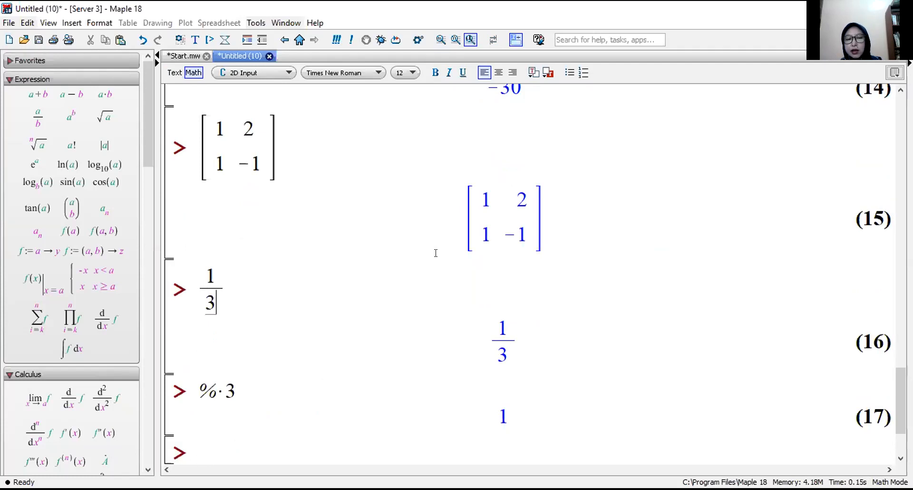
{"action": "key", "text": "Up"}
{"action": "type", "text": "."}
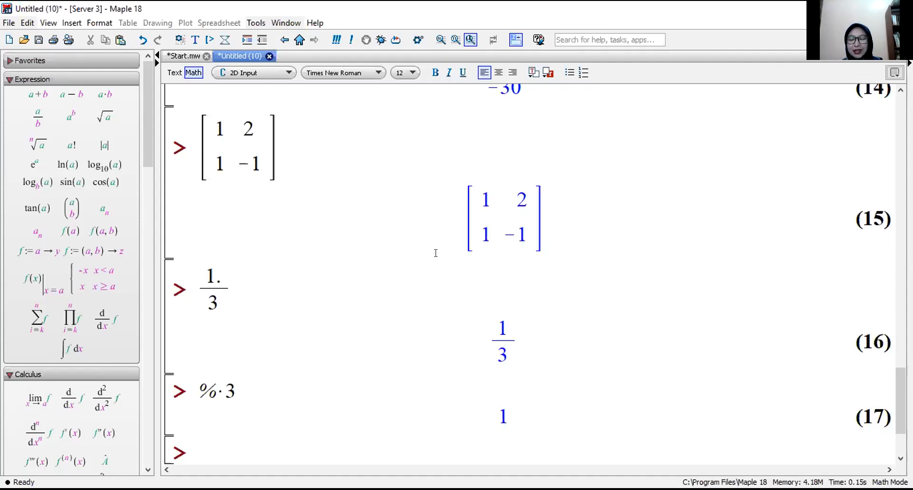
{"action": "type", "text": "0"}
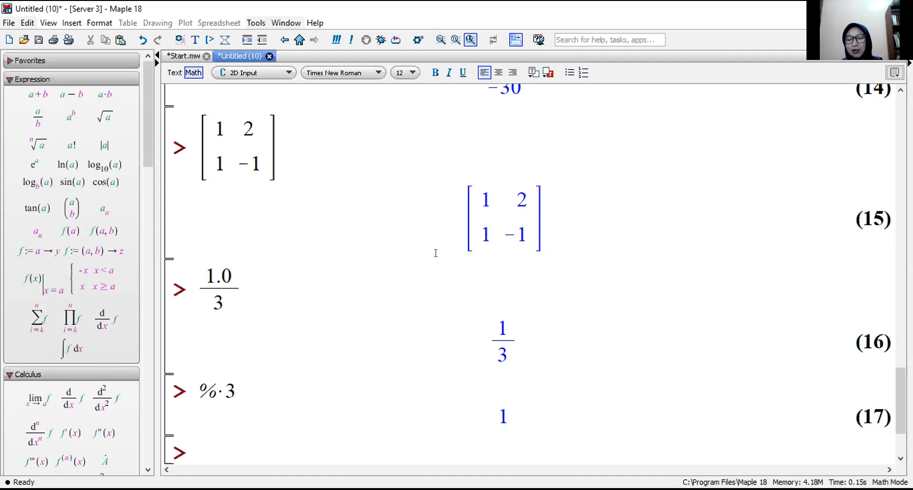
{"action": "key", "text": "BackSpace"}
{"action": "key", "text": "Return"}
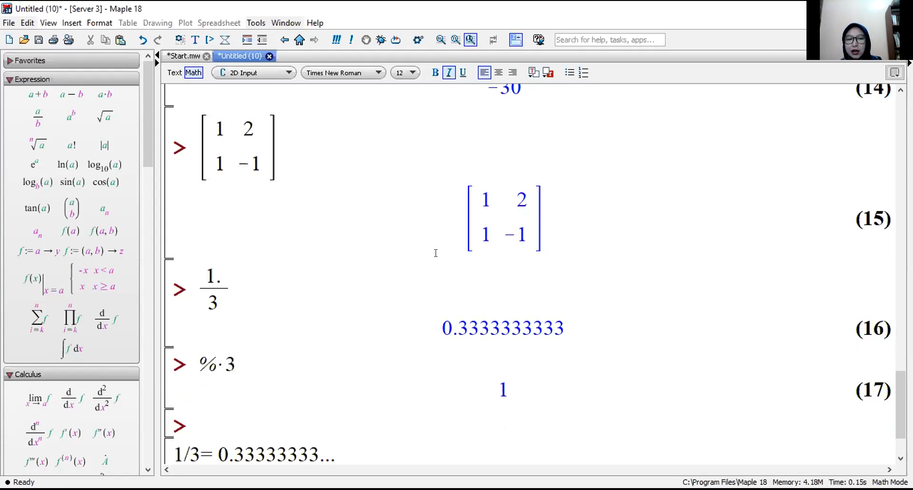
{"action": "key", "text": "Return"}
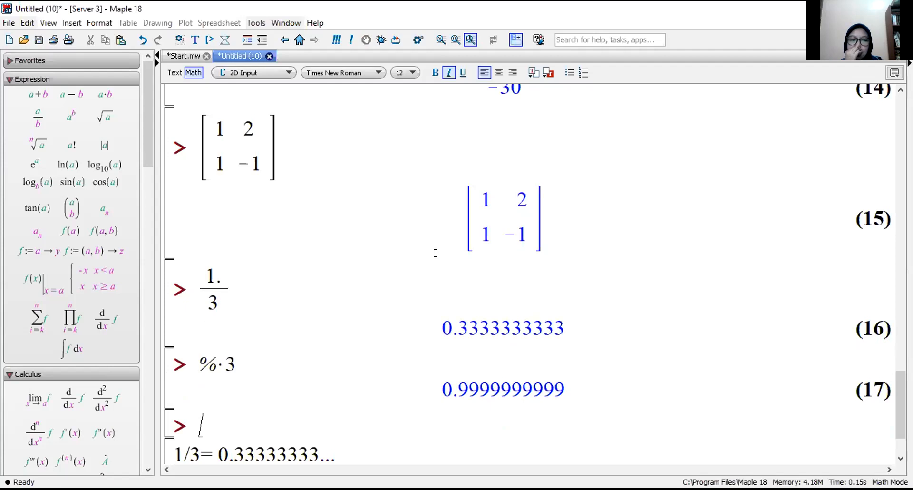
{"action": "key", "text": "Up"}
{"action": "key", "text": "Down"}
{"action": "key", "text": "Up"}
{"action": "key", "text": "Up"}
{"action": "key", "text": "Up"}
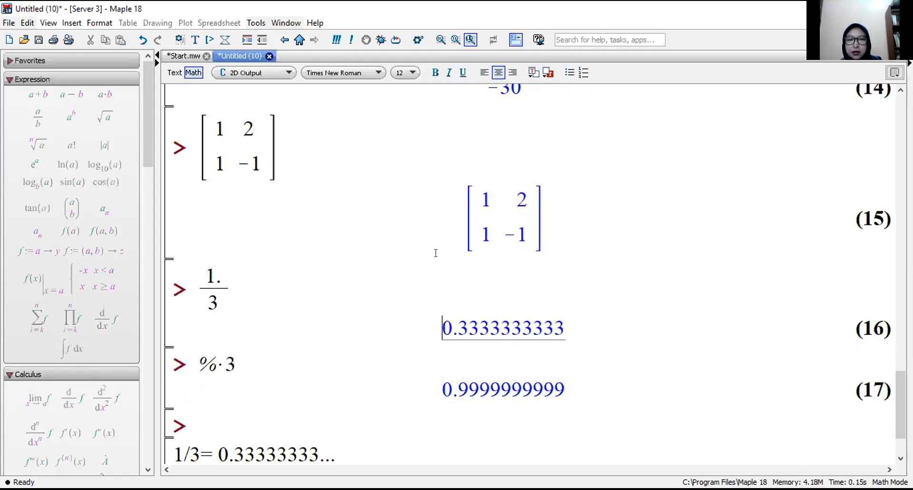
{"action": "key", "text": "Up"}
{"action": "key", "text": "Down"}
{"action": "key", "text": "Down"}
{"action": "key", "text": "Down"}
{"action": "key", "text": "Down"}
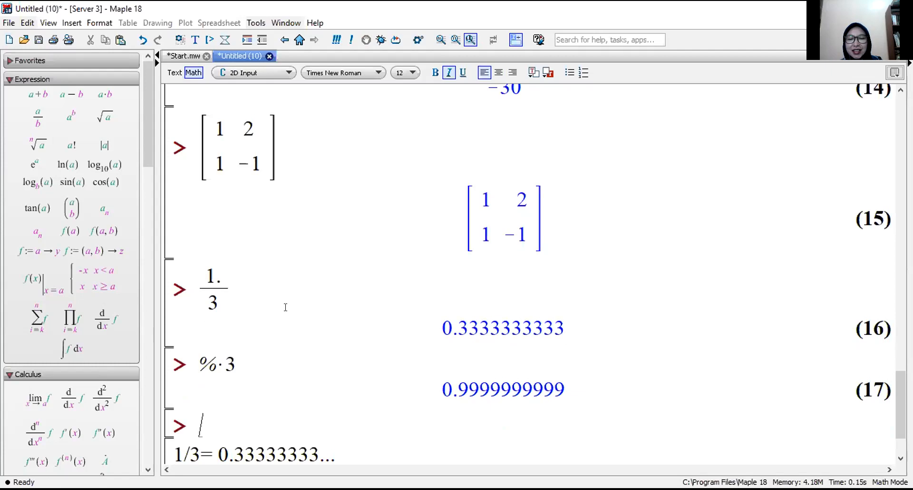
Apply the Ceiling integer function to the decimal result of the %·3 expression
{"action": "left_click_drag", "start_coordinate": [455, 327], "coordinate": [565, 327]}
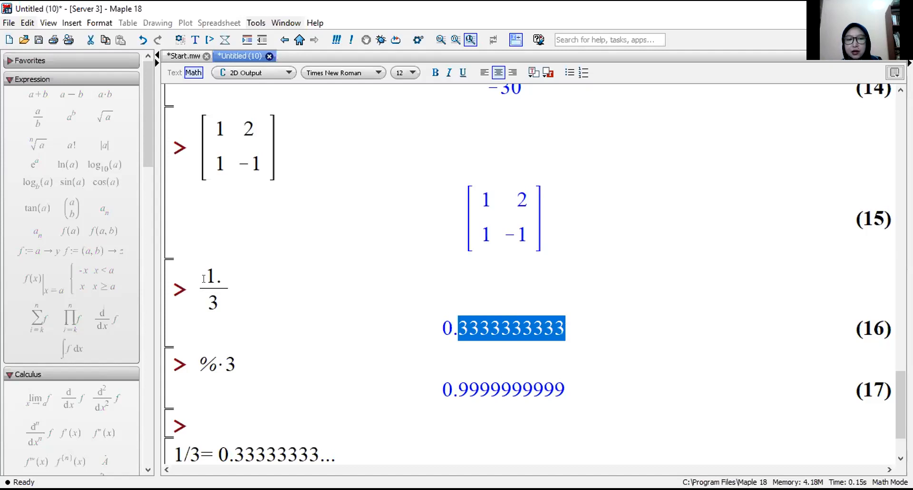
{"action": "right_click", "coordinate": [485, 329]}
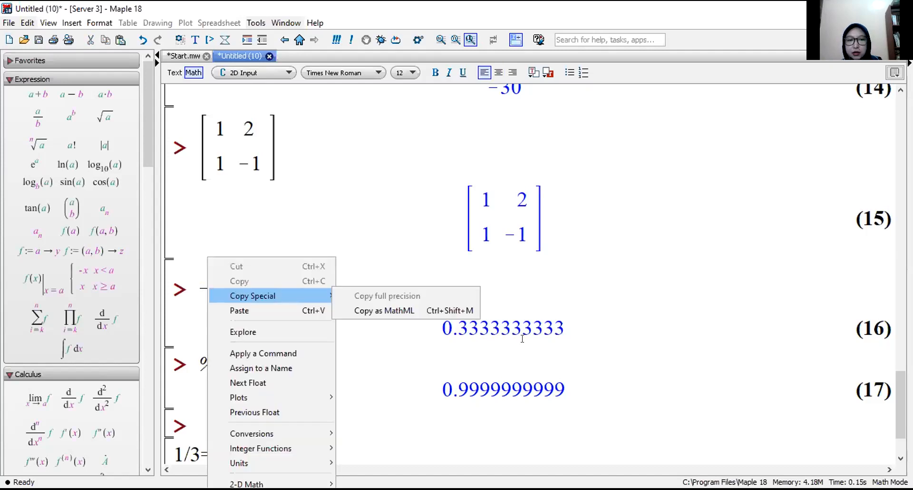
{"action": "right_click", "coordinate": [514, 333]}
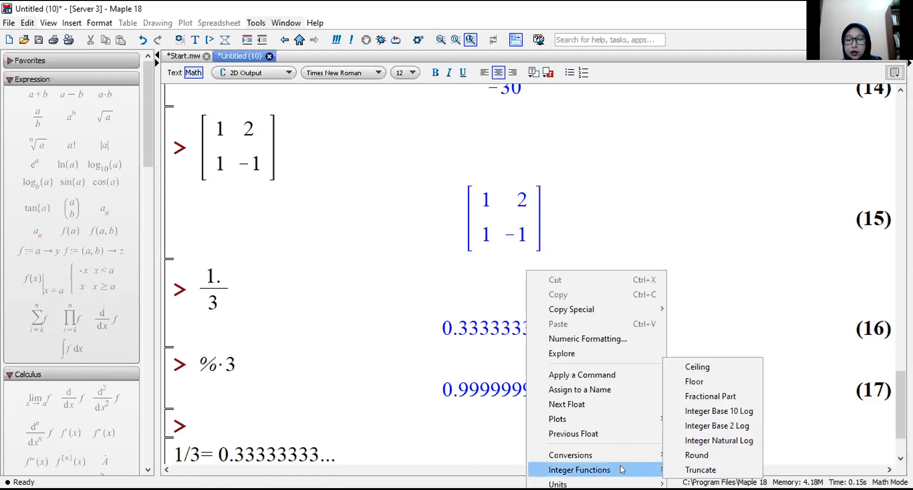
{"action": "right_click", "coordinate": [502, 386]}
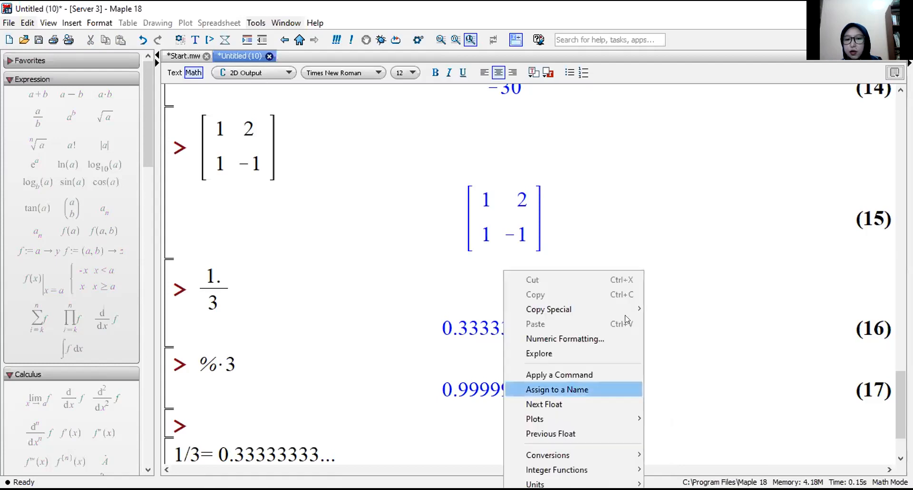
{"action": "mouse_move", "coordinate": [623, 468]}
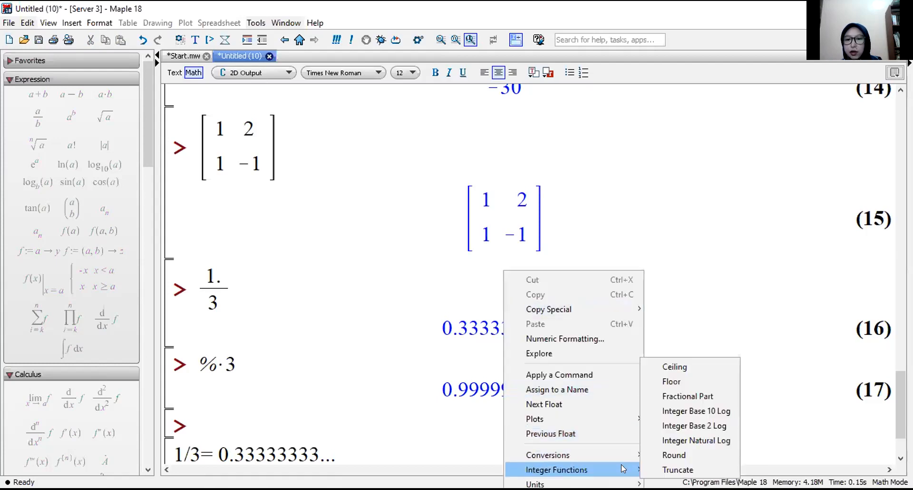
{"action": "left_click", "coordinate": [669, 365]}
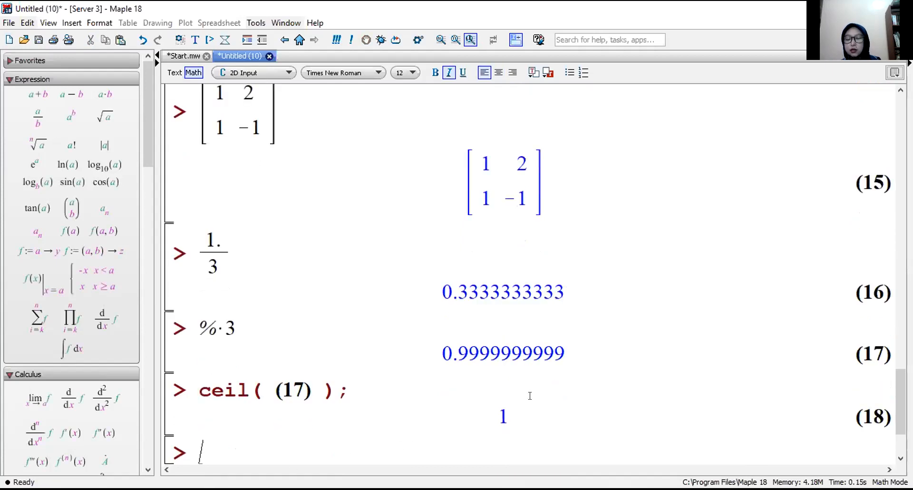
Apply the Round integer function to the same decimal result of %·3
{"action": "right_click", "coordinate": [498, 342]}
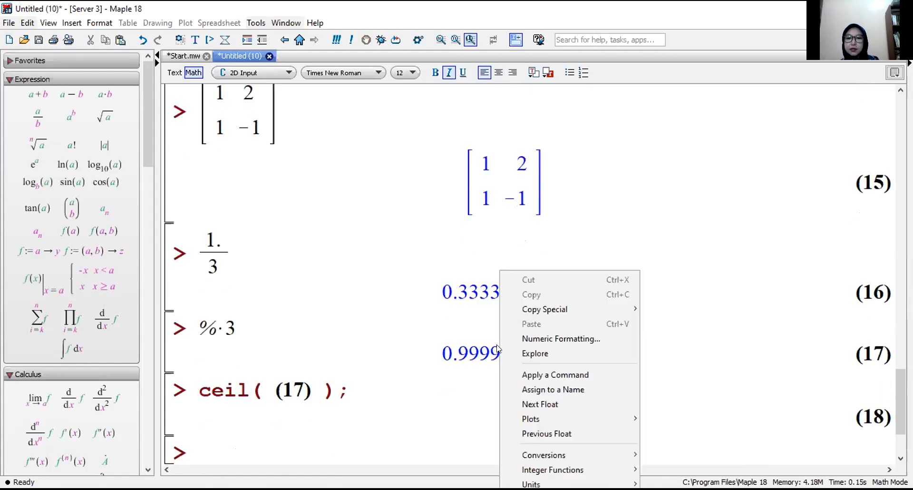
{"action": "mouse_move", "coordinate": [546, 484]}
{"action": "mouse_move", "coordinate": [570, 469]}
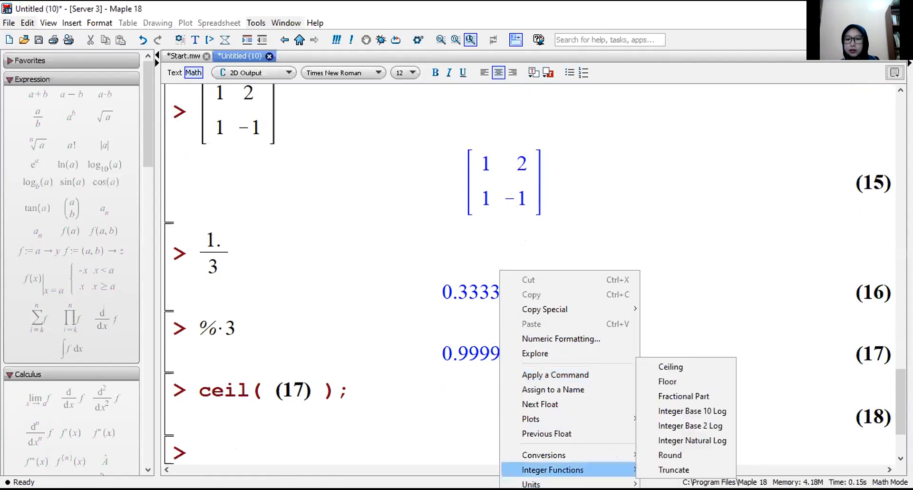
{"action": "left_click", "coordinate": [668, 455]}
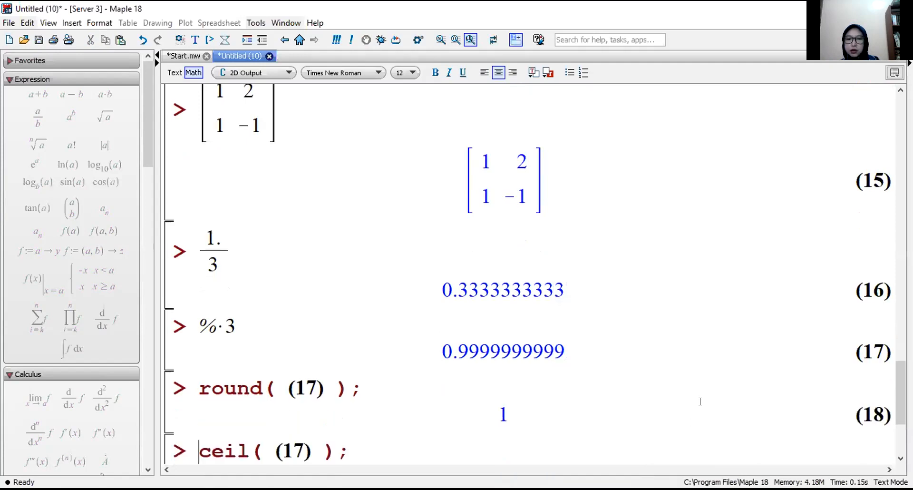
{"action": "scroll", "coordinate": [789, 394], "scroll_direction": "down", "scroll_amount": 3}
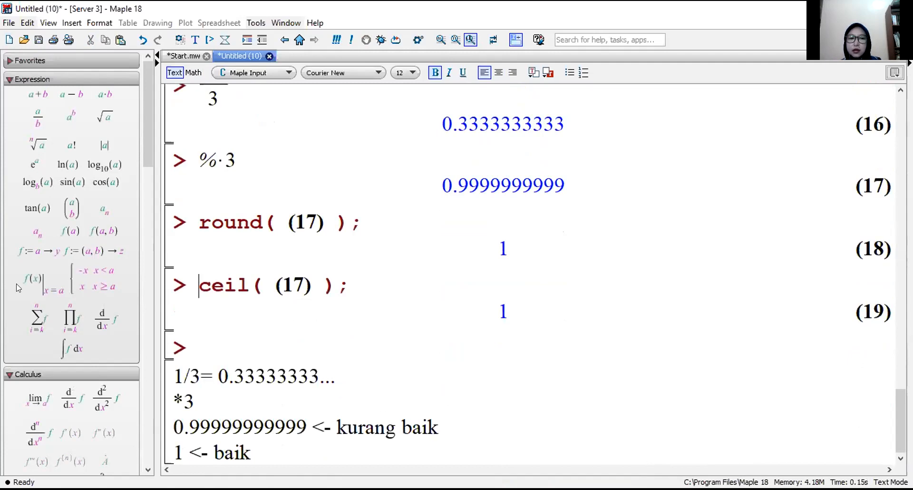
Change the numerator of the 1./3 fraction back to the exact integer 1 and re-evaluate both it and the %·3 expression
{"action": "scroll", "coordinate": [510, 246], "scroll_direction": "up", "scroll_amount": 1}
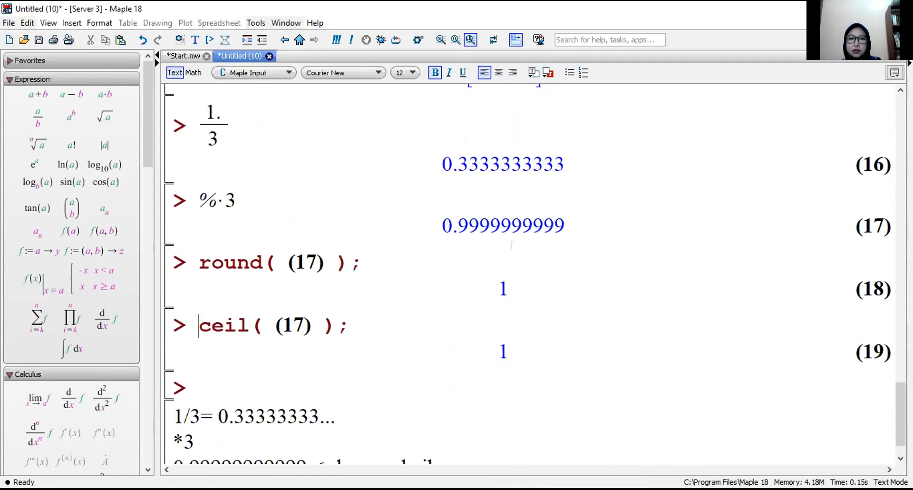
{"action": "scroll", "coordinate": [482, 199], "scroll_direction": "up", "scroll_amount": 2}
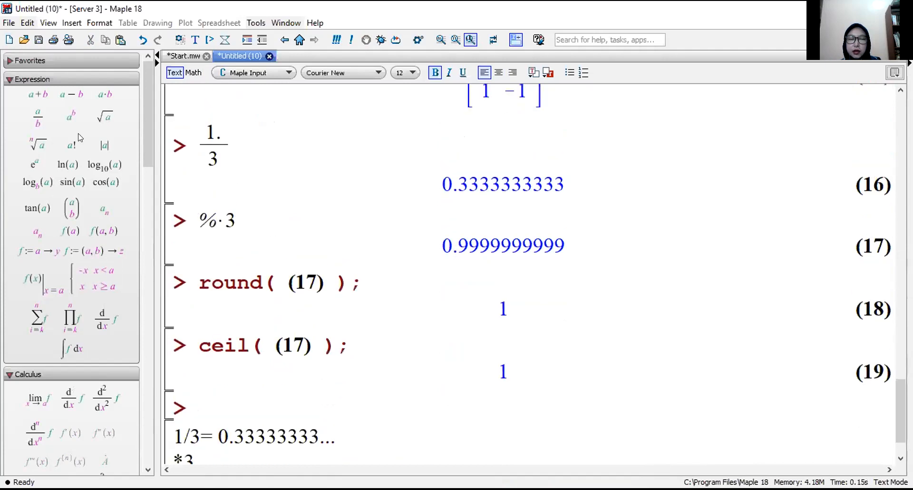
{"action": "left_click", "coordinate": [220, 138]}
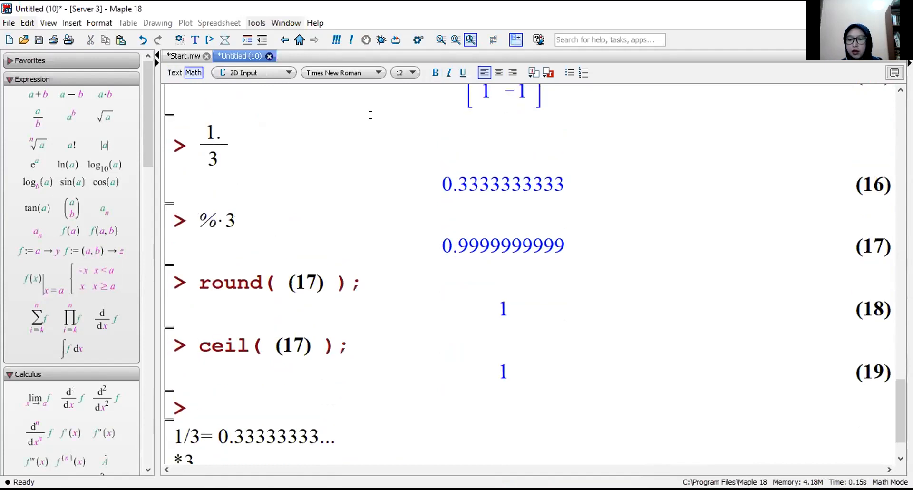
{"action": "key", "text": "BackSpace"}
{"action": "key", "text": "Return"}
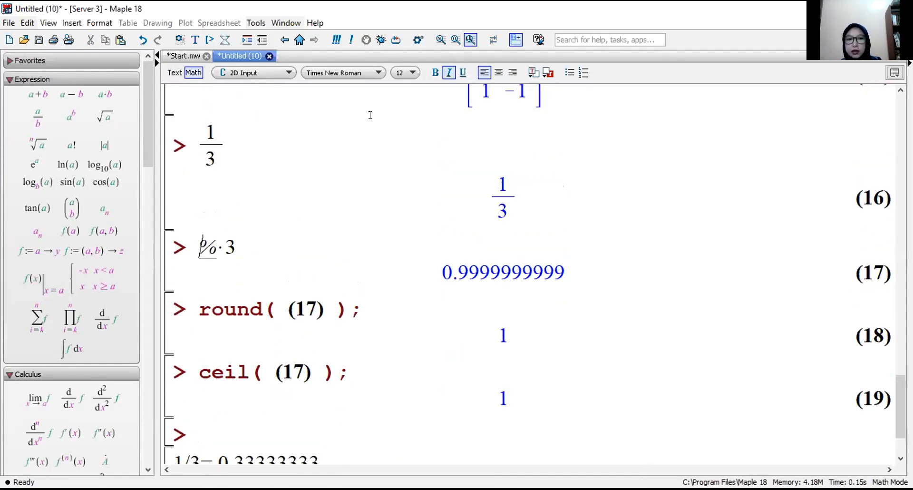
{"action": "key", "text": "Return"}
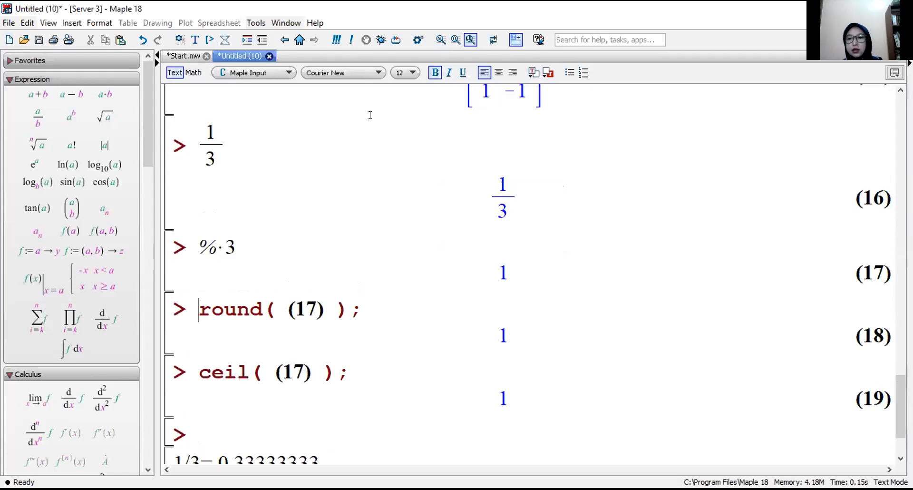
Insert a new prompt below the text note and evaluate x^2 there
{"action": "scroll", "coordinate": [491, 363], "scroll_direction": "down", "scroll_amount": 4}
{"action": "scroll", "coordinate": [491, 363], "scroll_direction": "down", "scroll_amount": 1}
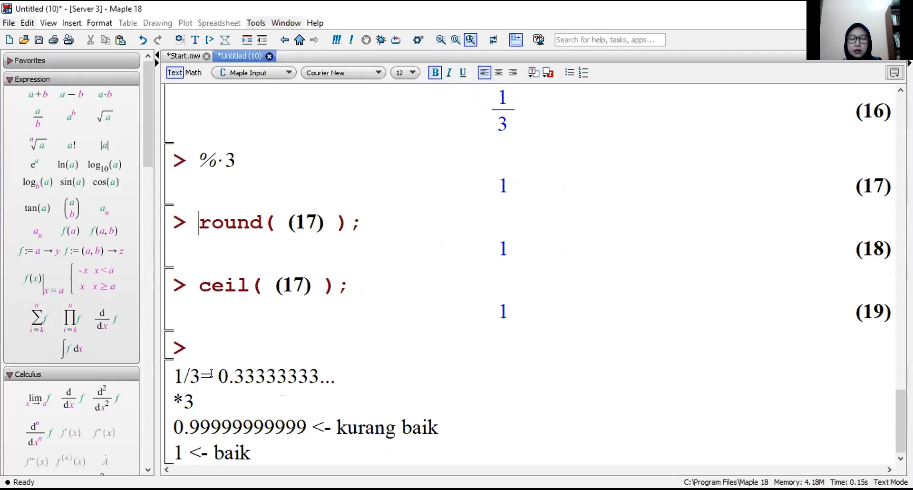
{"action": "left_click_drag", "start_coordinate": [220, 375], "coordinate": [336, 373]}
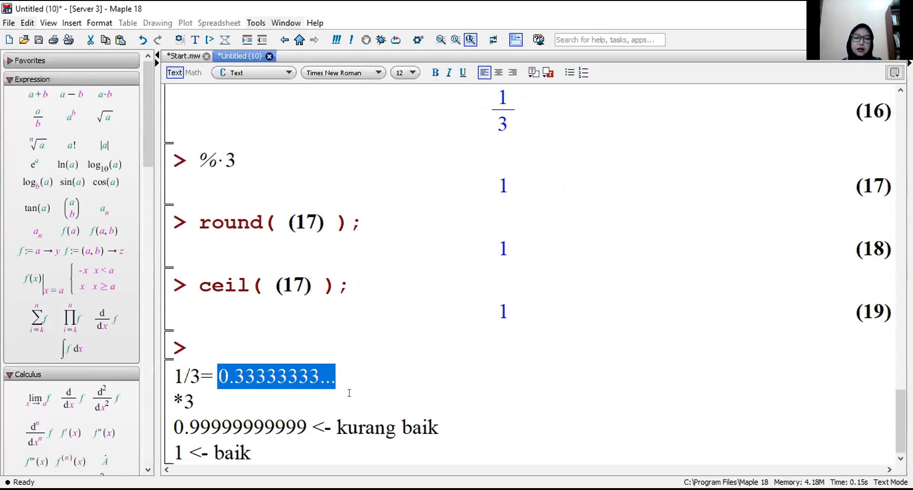
{"action": "scroll", "coordinate": [362, 371], "scroll_direction": "up", "scroll_amount": 5}
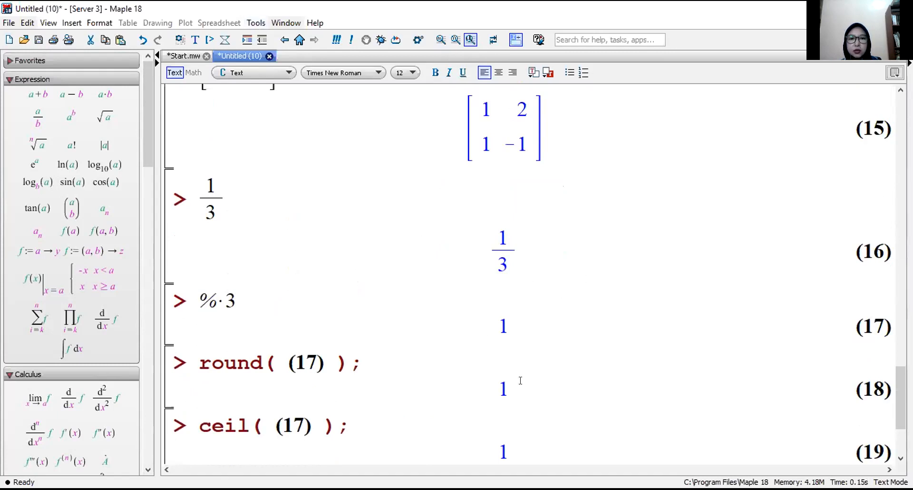
{"action": "scroll", "coordinate": [670, 393], "scroll_direction": "down", "scroll_amount": 3}
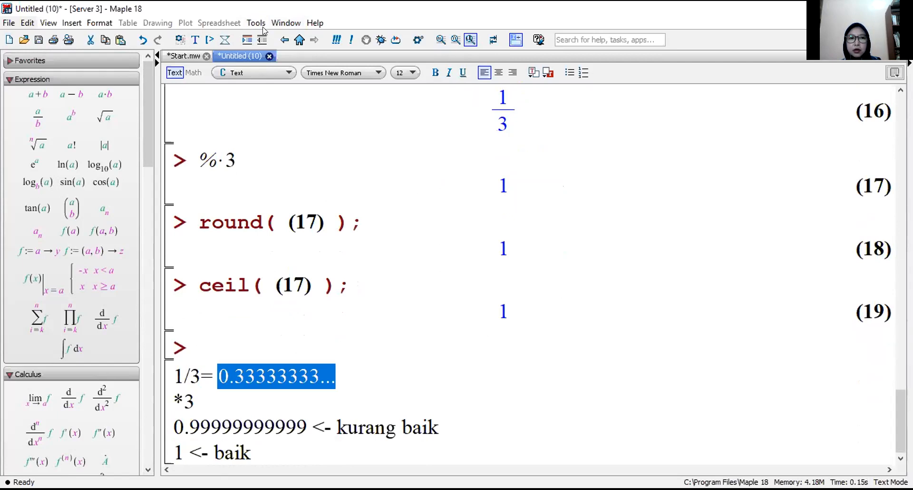
{"action": "left_click", "coordinate": [205, 40]}
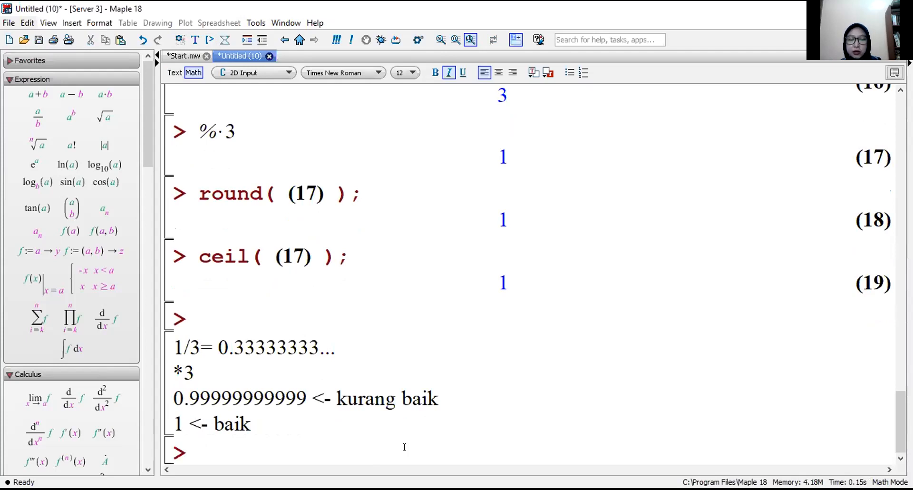
{"action": "type", "text": "x^2"}
{"action": "key", "text": "Return"}
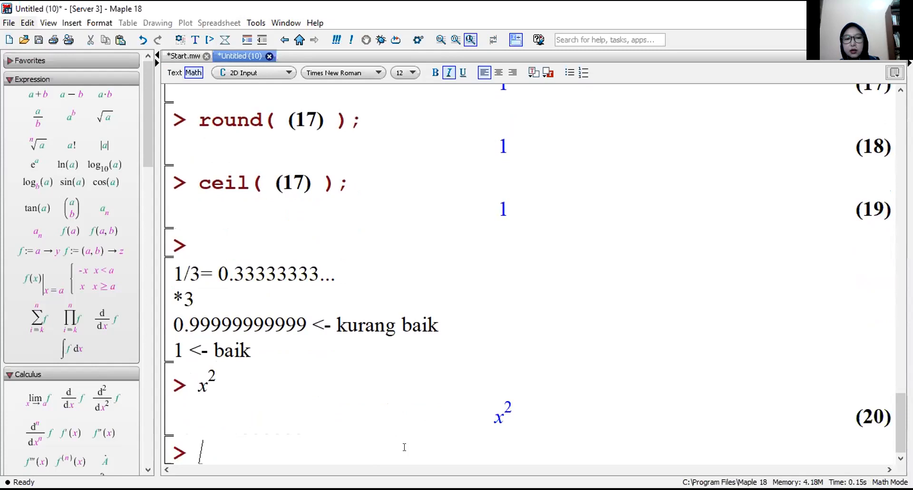
Enter the product (x - 3)·(10x^2 - 5) at the prompt below x^2 and evaluate it
{"action": "type", "text": "x"}
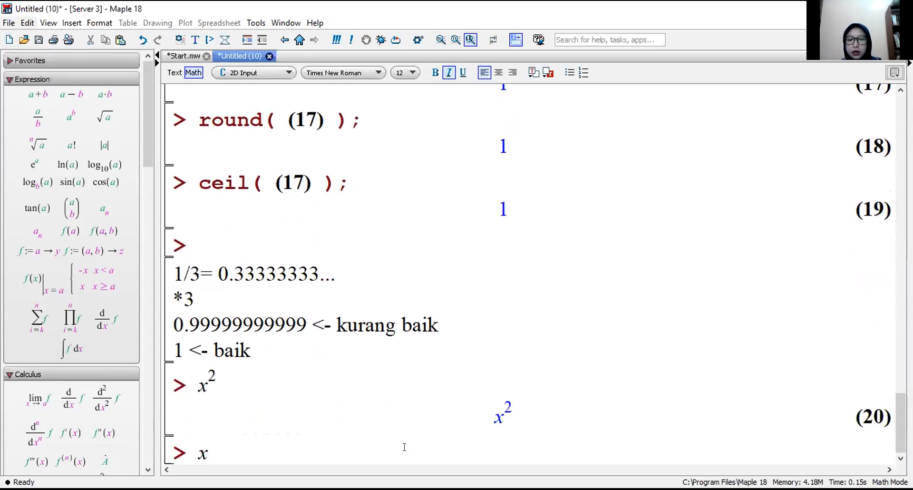
{"action": "key", "text": "BackSpace"}
{"action": "type", "text": "("}
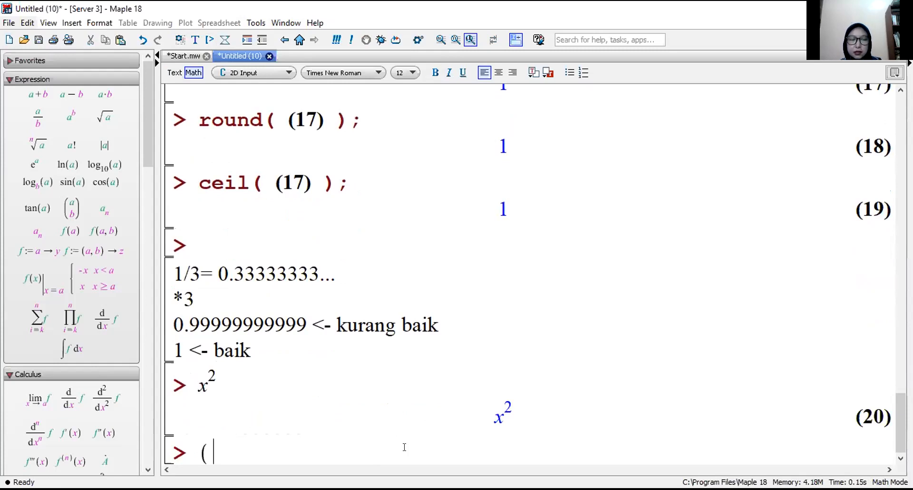
{"action": "type", "text": "x"}
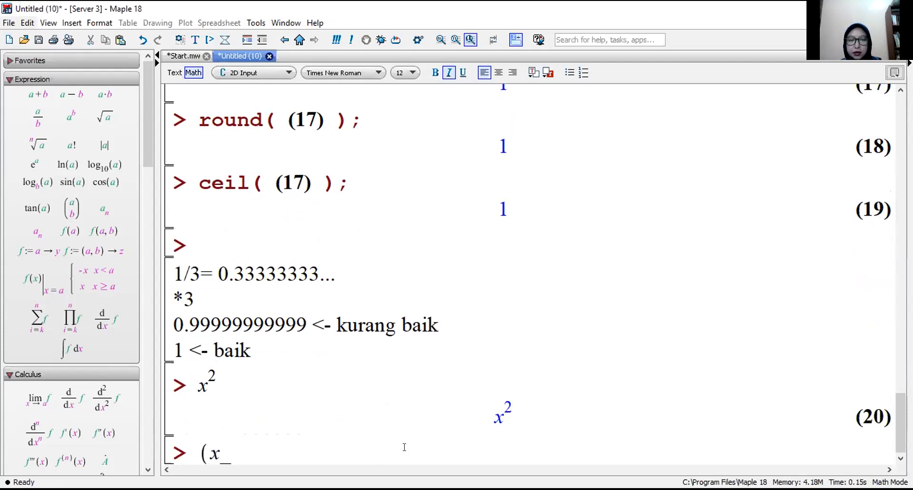
{"action": "type", "text": " - "}
{"action": "type", "text": "3)8"}
{"action": "key", "text": "BackSpace"}
{"action": "type", "text": "*("}
{"action": "type", "text": "10x^"}
{"action": "type", "text": "2"}
{"action": "key", "text": "Right"}
{"action": "type", "text": "-5"}
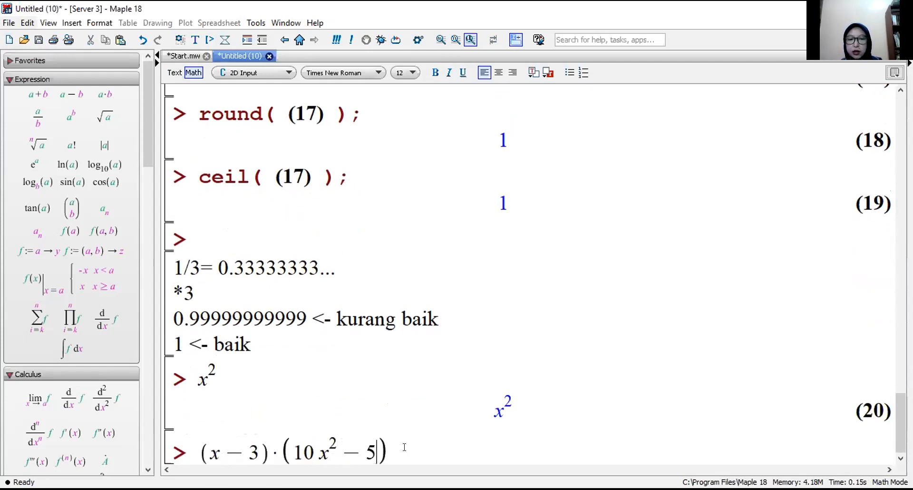
{"action": "key", "text": "Return"}
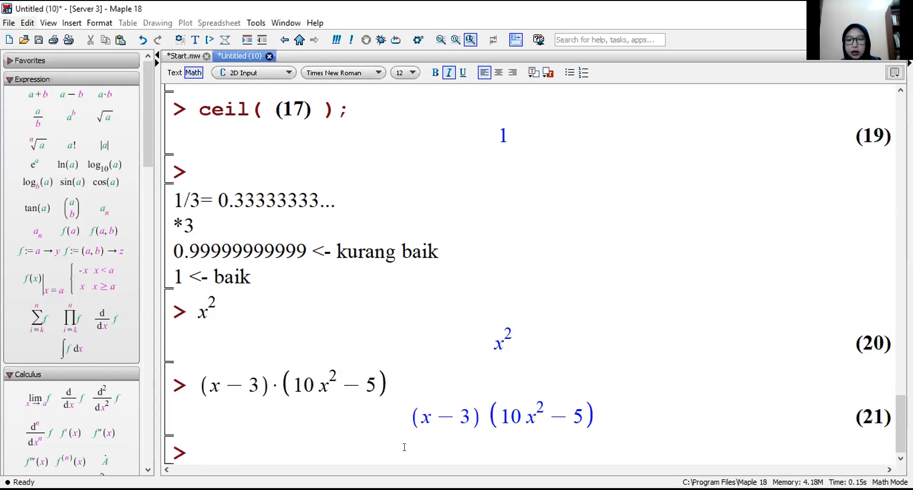
Divide the product expression by x - 1 as a fraction and re-evaluate it
{"action": "left_click", "coordinate": [384, 384]}
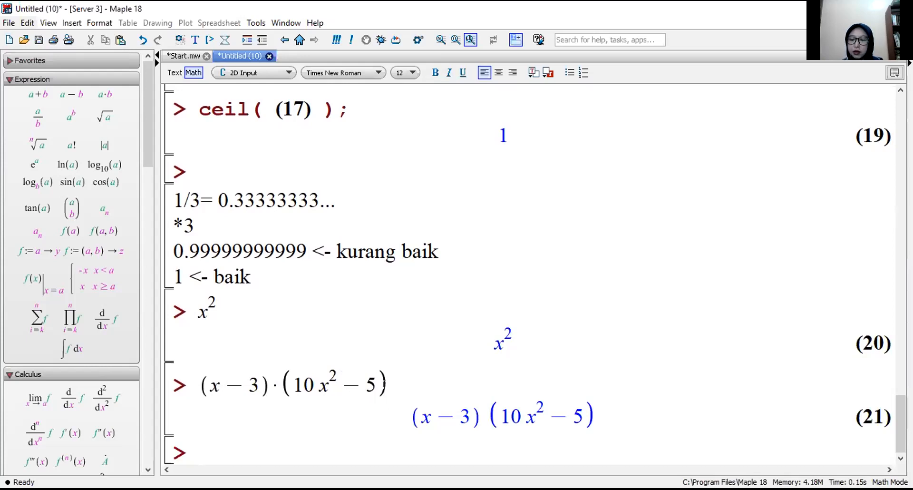
{"action": "type", "text": "/"}
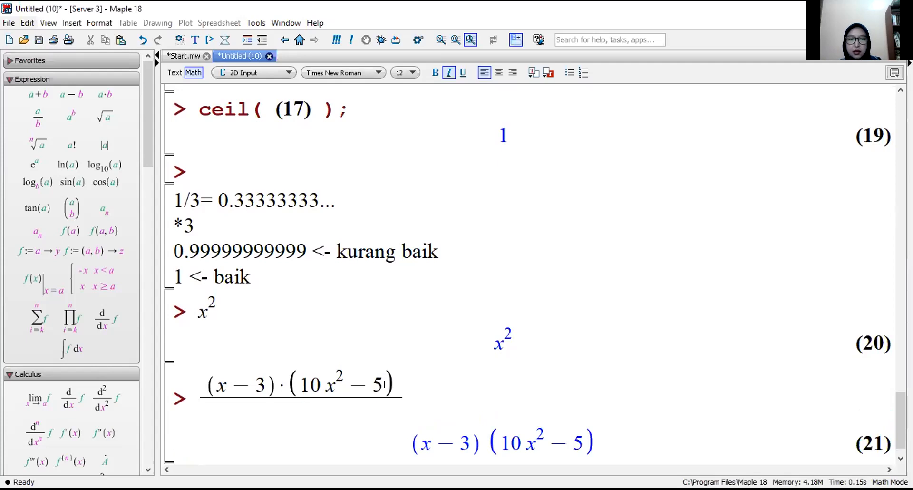
{"action": "type", "text": "x-1"}
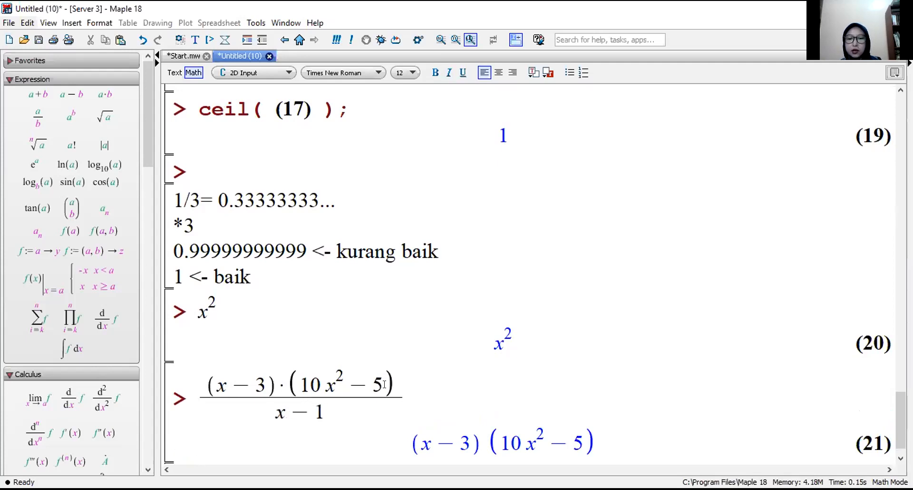
{"action": "key", "text": "Return"}
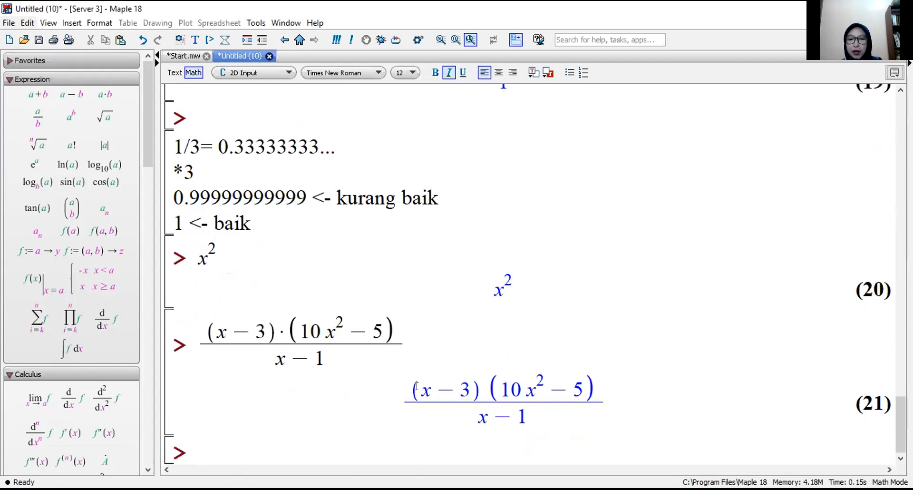
Simplify the previous rational expression by evaluating simplify(%) at the empty prompt
{"action": "right_click", "coordinate": [598, 393]}
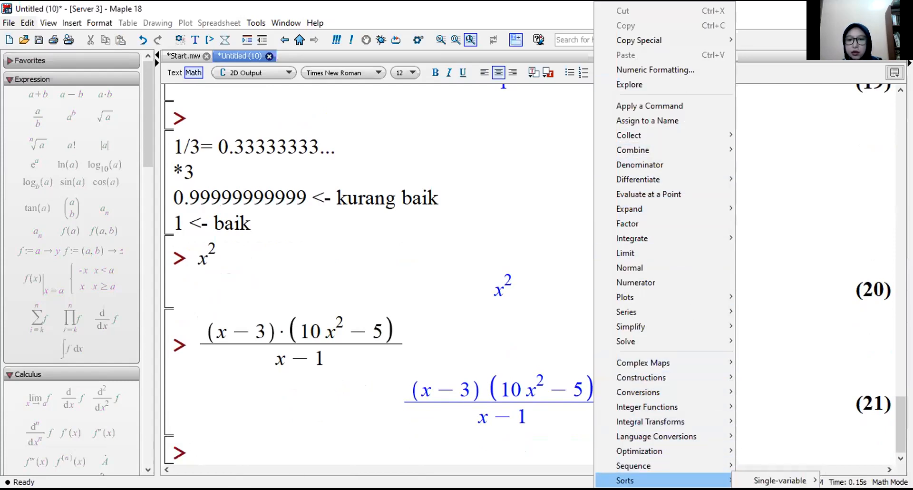
{"action": "left_click", "coordinate": [274, 446]}
{"action": "type", "text": "s"}
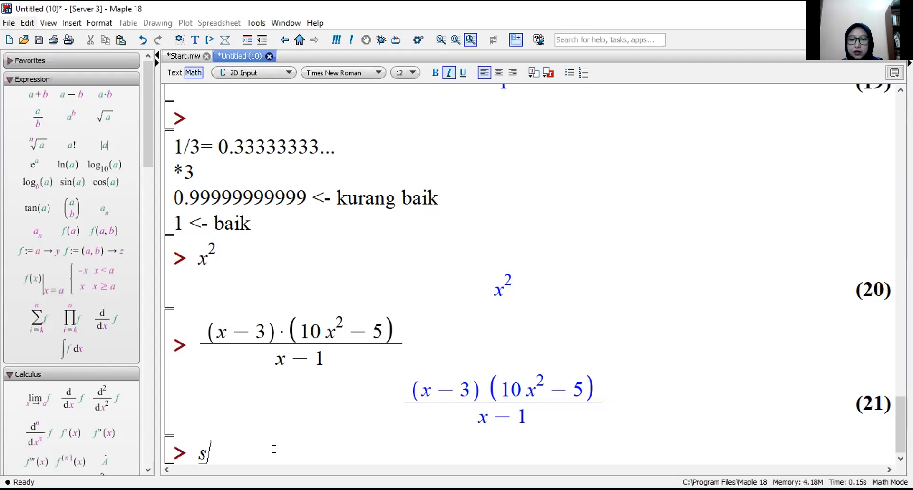
{"action": "type", "text": "impli"}
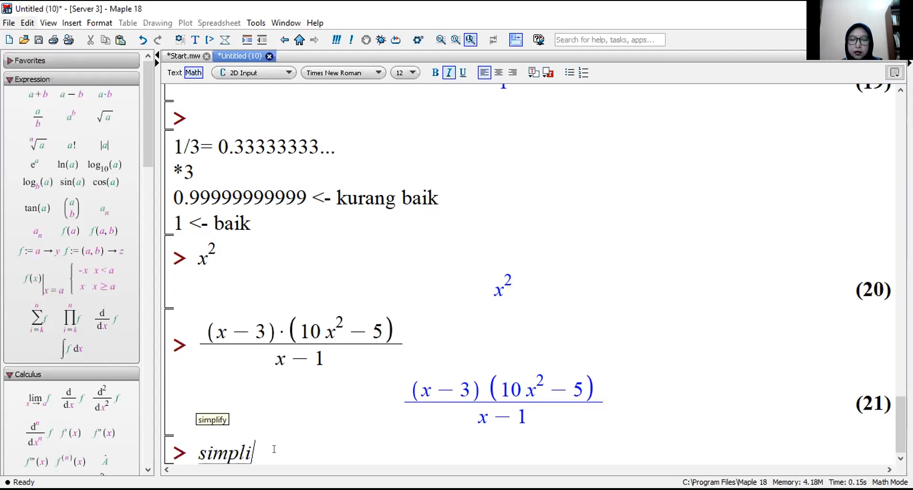
{"action": "type", "text": "fy("}
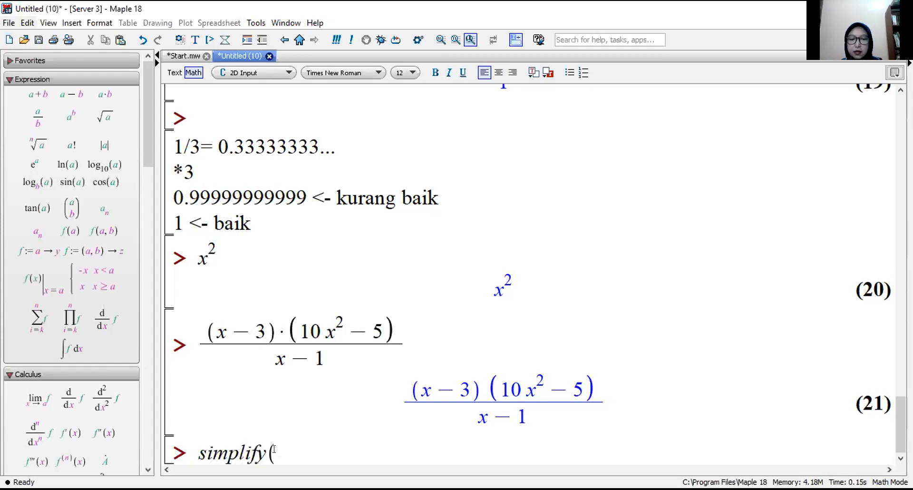
{"action": "type", "text": "%)"}
{"action": "key", "text": "Return"}
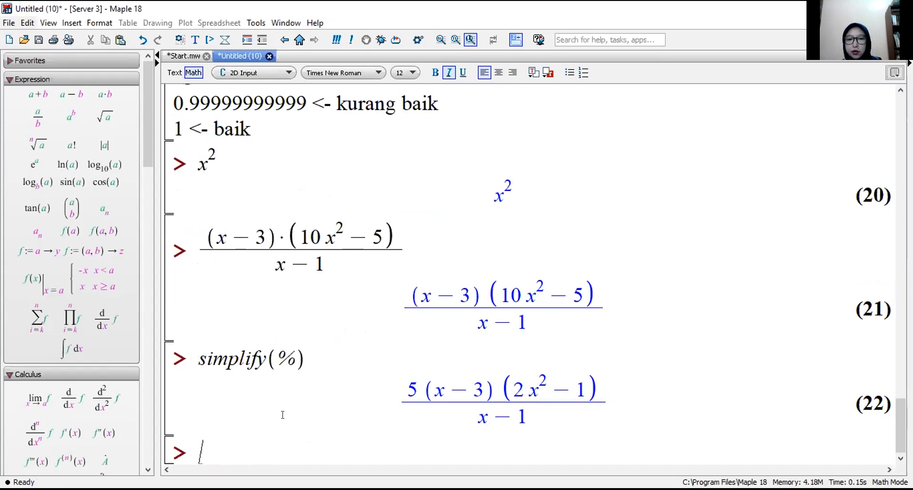
Expand the simplified rational expression by evaluating expand(%) at the empty prompt
{"action": "type", "text": "e"}
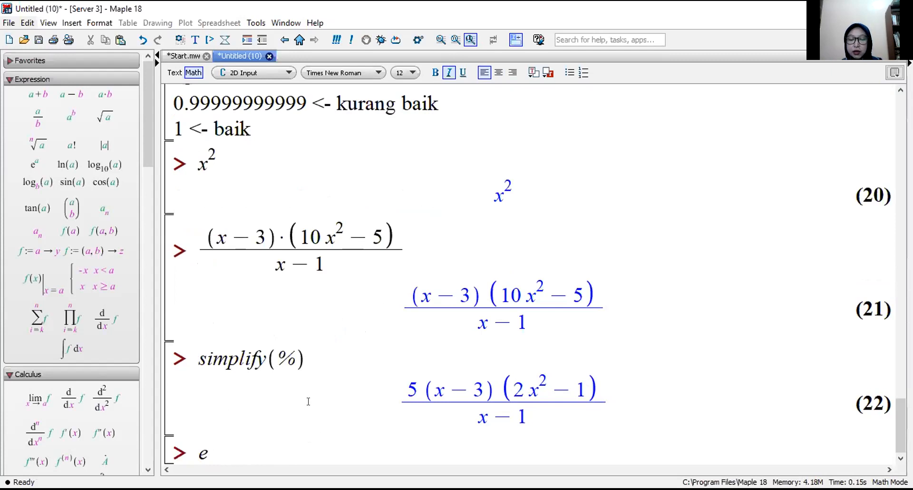
{"action": "type", "text": "xpa"}
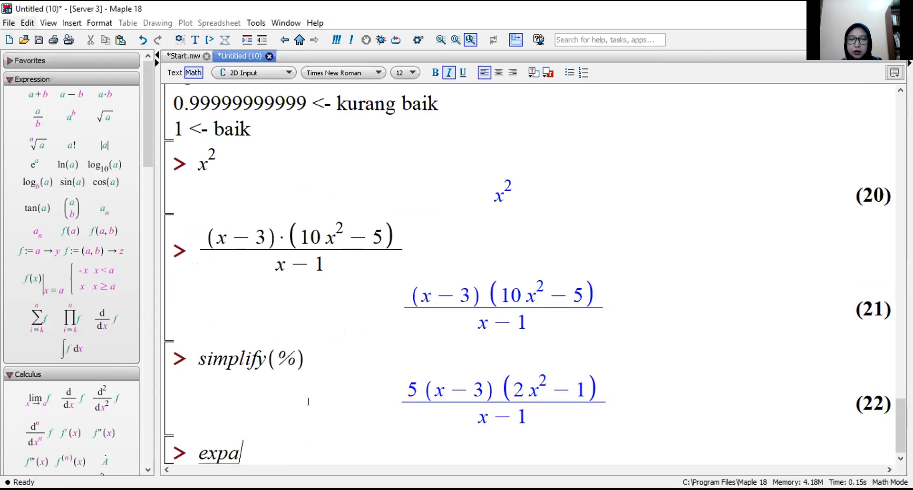
{"action": "type", "text": "nd"}
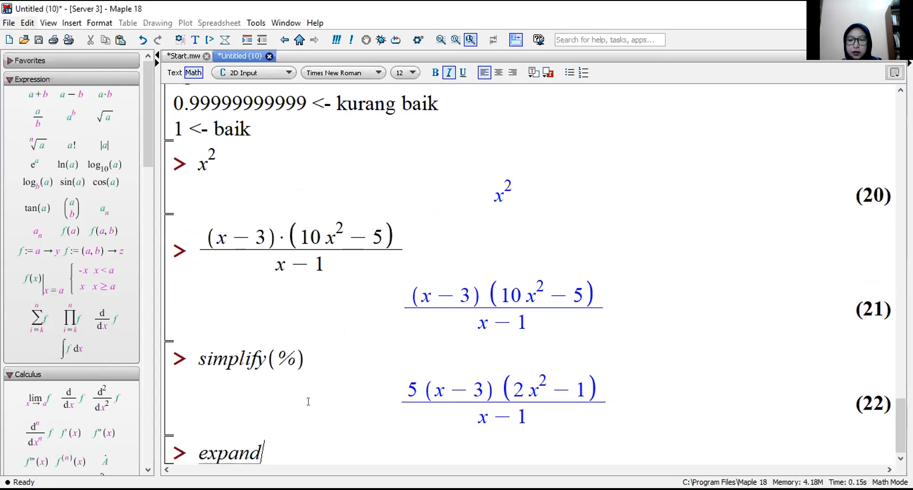
{"action": "type", "text": "(%)"}
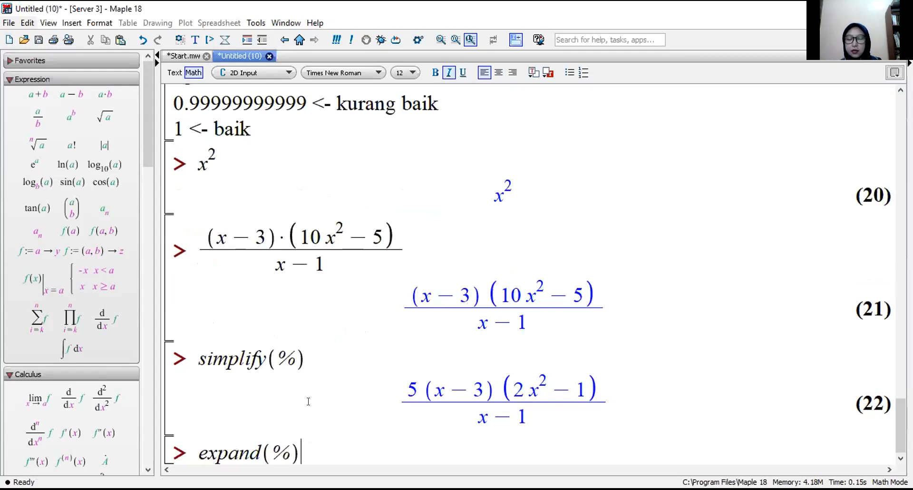
{"action": "key", "text": "Return"}
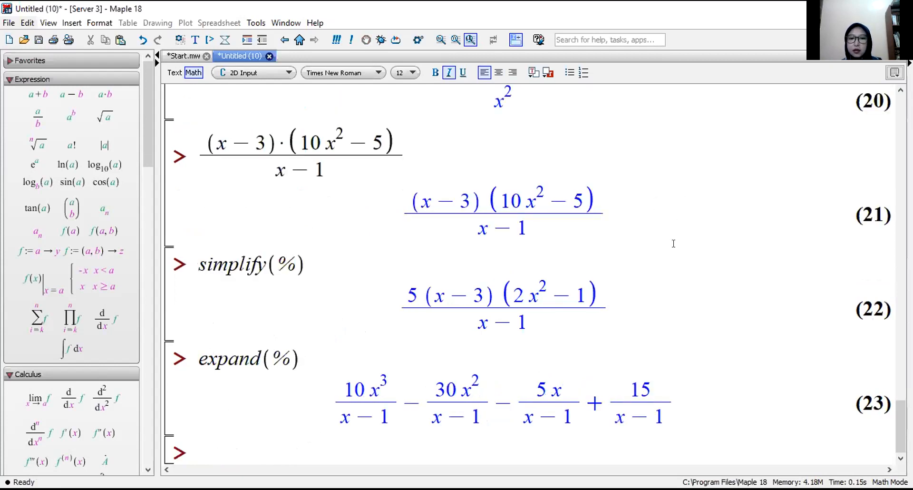
Add a text note below the empty prompt with the lines "simplify untuk menyederhanakan bentuk" and "expand untuk menjabarkan"
{"action": "left_click", "coordinate": [627, 298]}
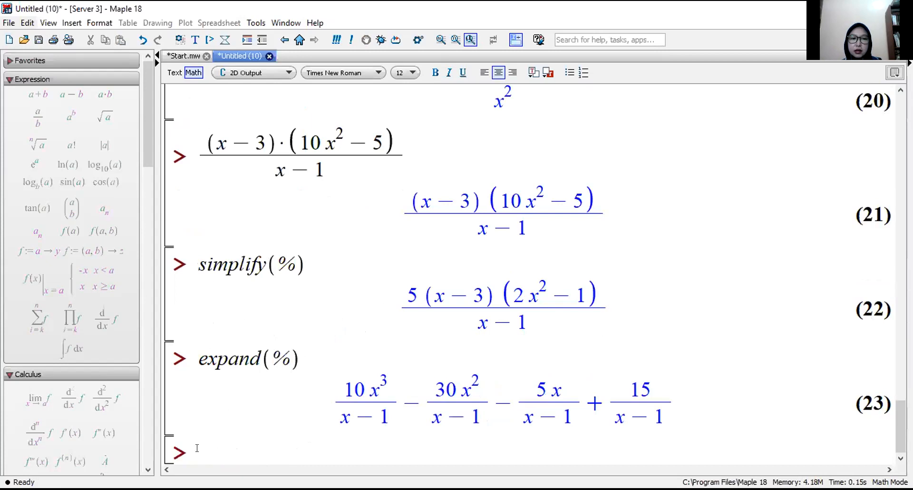
{"action": "left_click", "coordinate": [195, 40]}
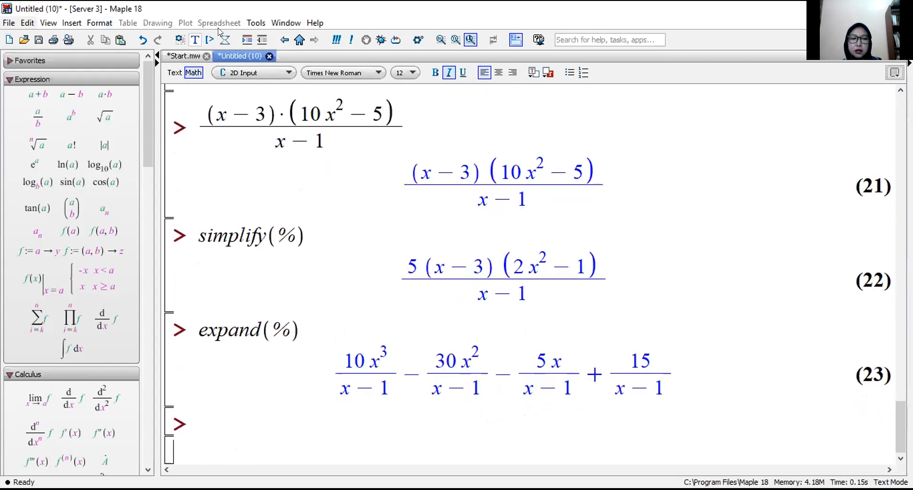
{"action": "type", "text": "si"}
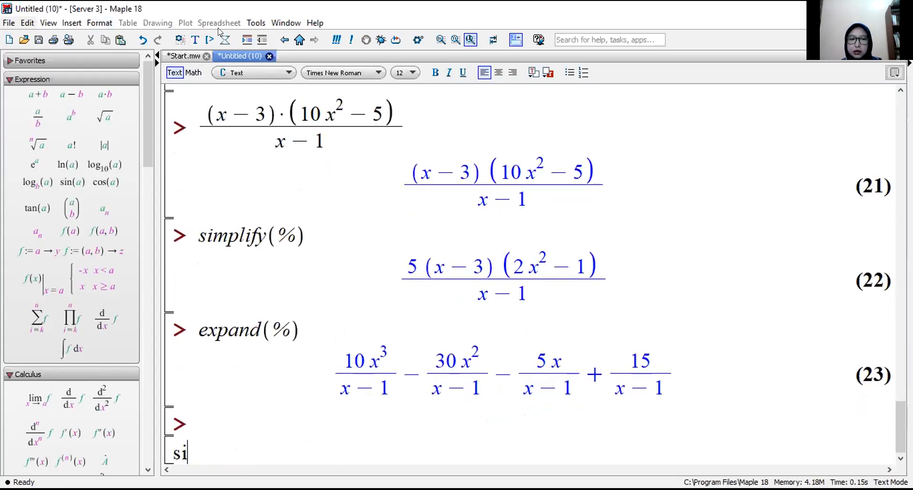
{"action": "type", "text": "mplify u"}
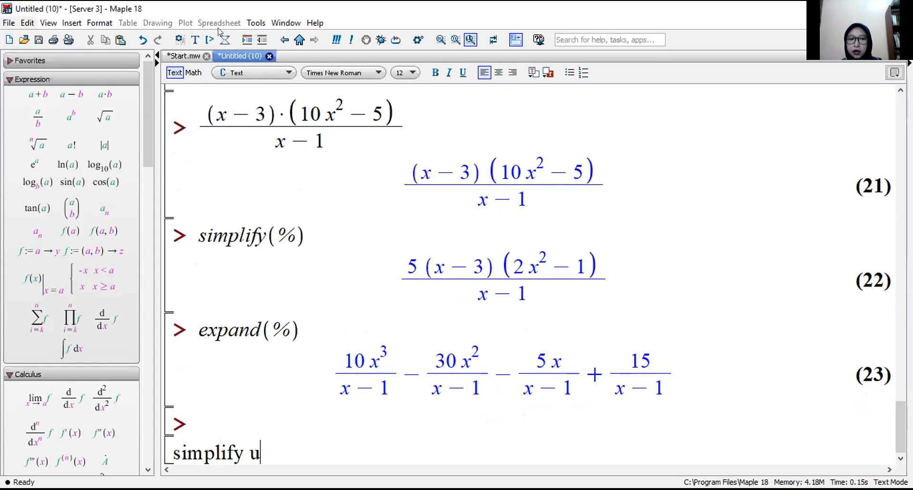
{"action": "type", "text": "ntuk menyederhanakan"}
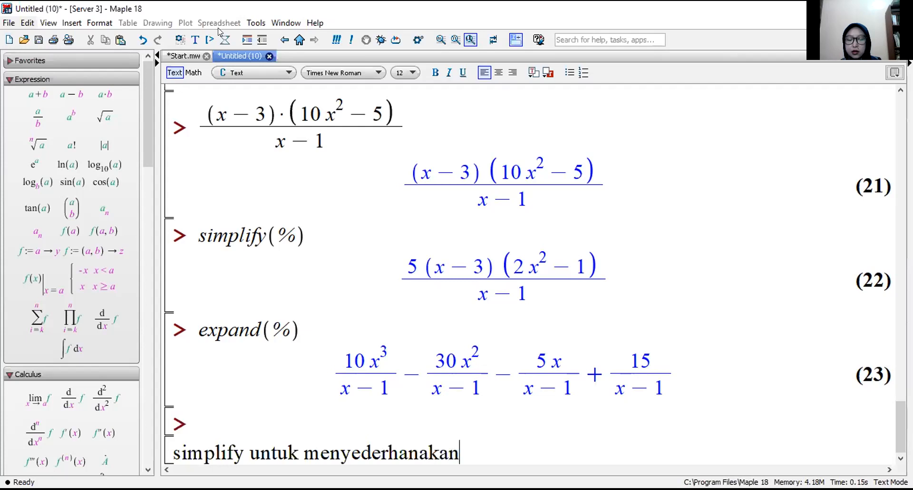
{"action": "type", "text": " bentuk"}
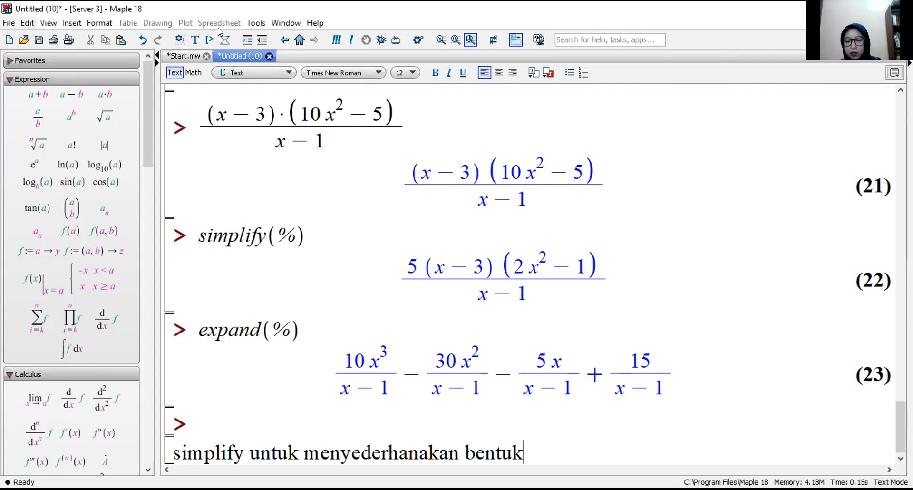
{"action": "key", "text": "Return"}
{"action": "type", "text": "expand u"}
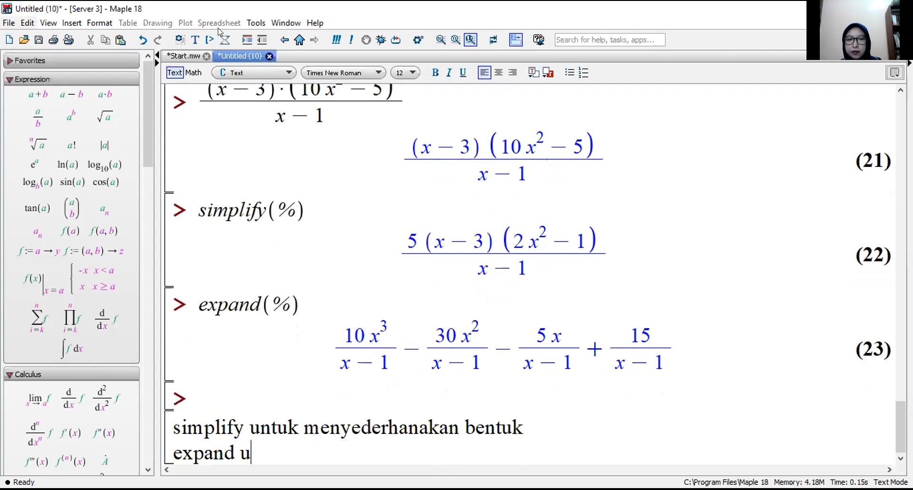
{"action": "type", "text": "ntuk menjabarkan"}
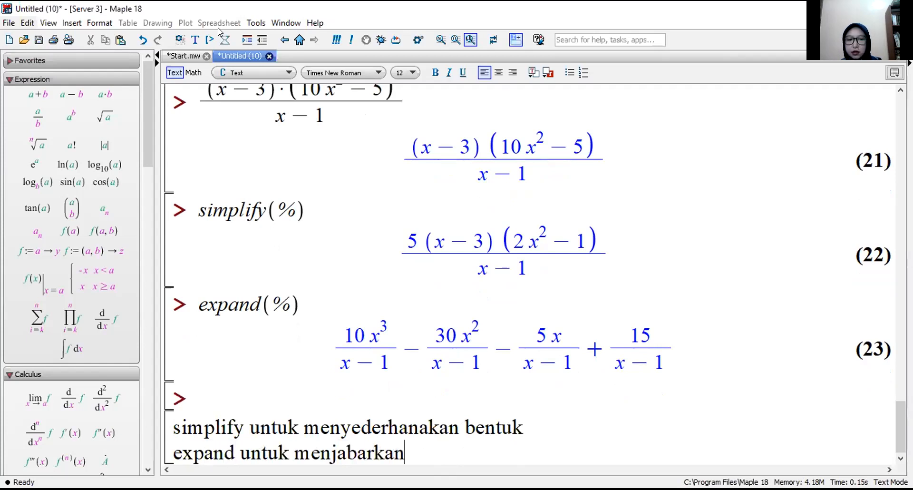
{"action": "key", "text": "Return"}
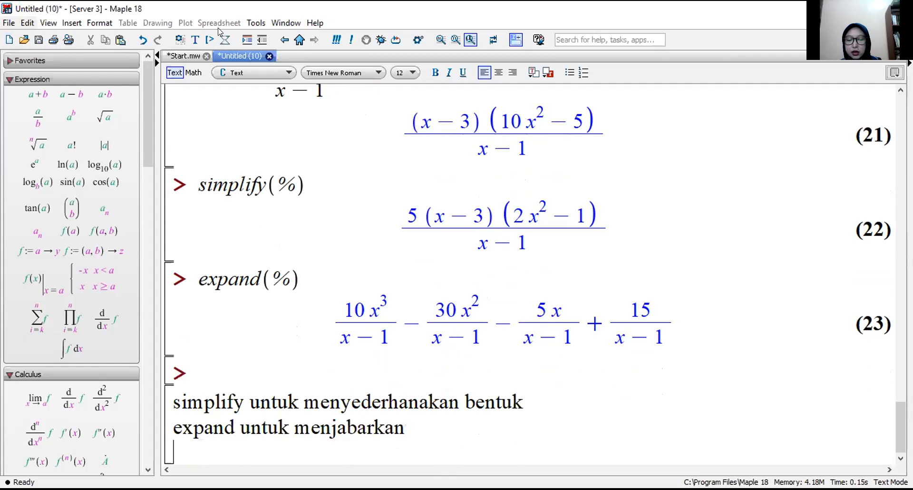
Continue the note with the line "factor untuk memfaktorkan" and begin another line with "normal untuk me"
{"action": "type", "text": "fac"}
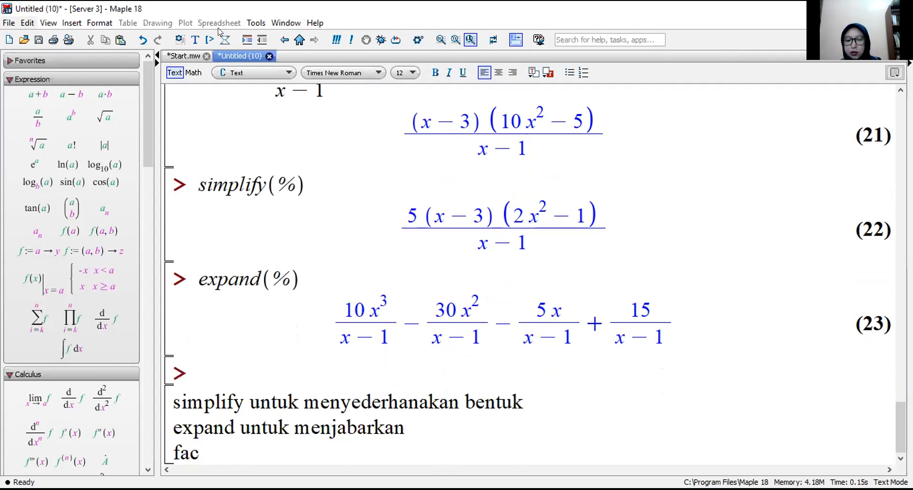
{"action": "type", "text": "tor untu"}
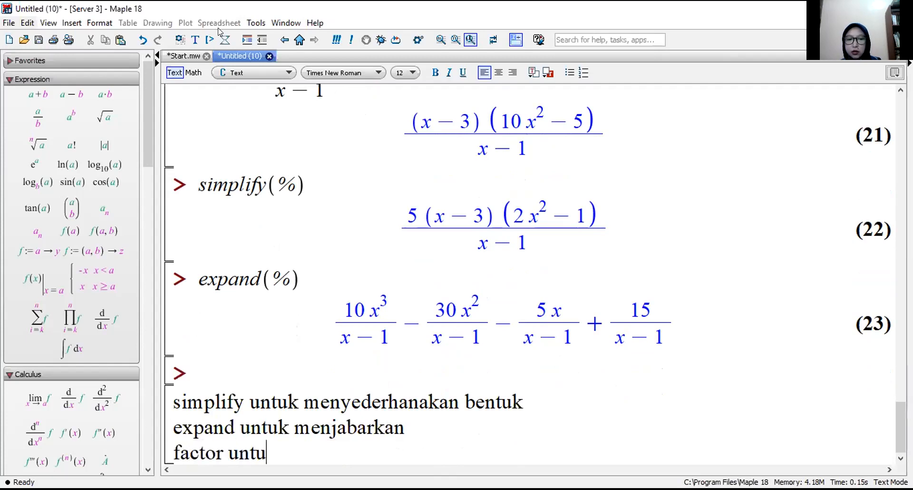
{"action": "type", "text": "k memfak"}
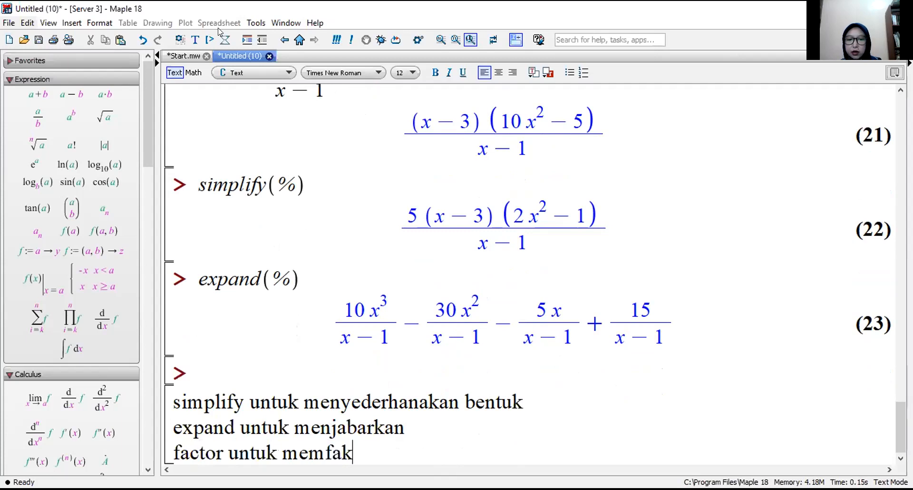
{"action": "type", "text": "torka"}
{"action": "type", "text": "n"}
{"action": "key", "text": "Return"}
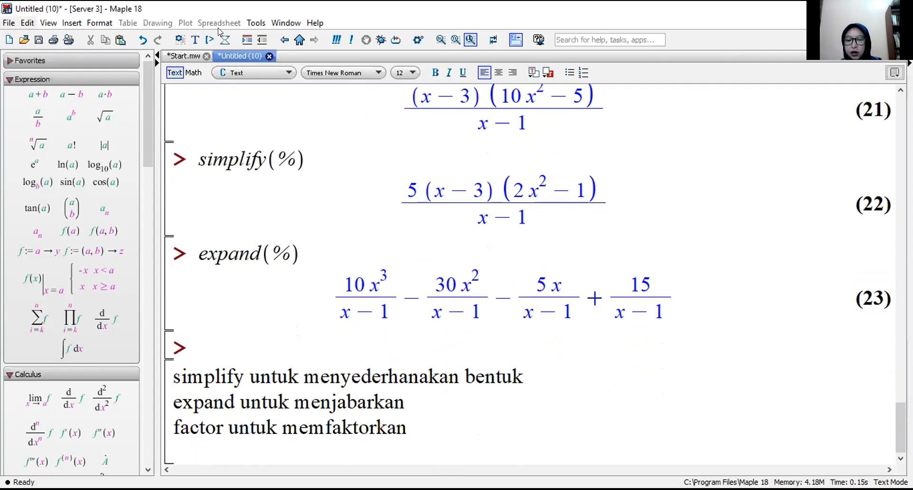
{"action": "type", "text": "normal "}
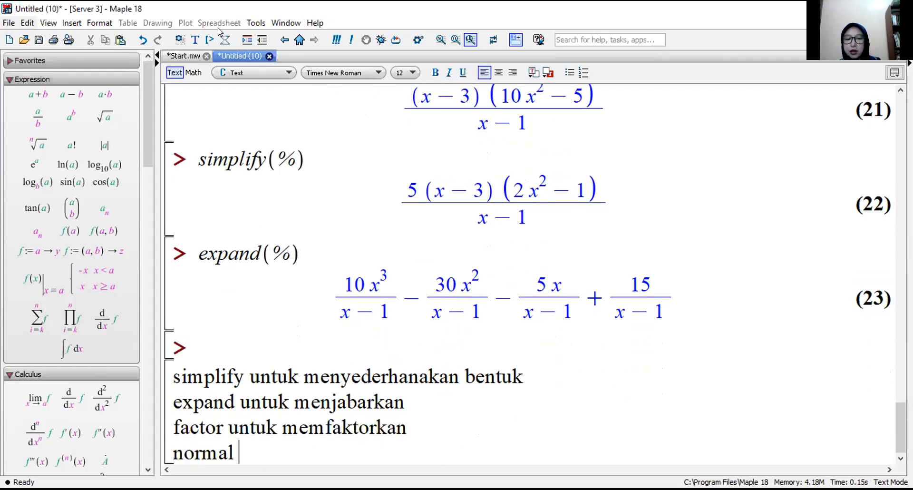
{"action": "type", "text": "untuk me"}
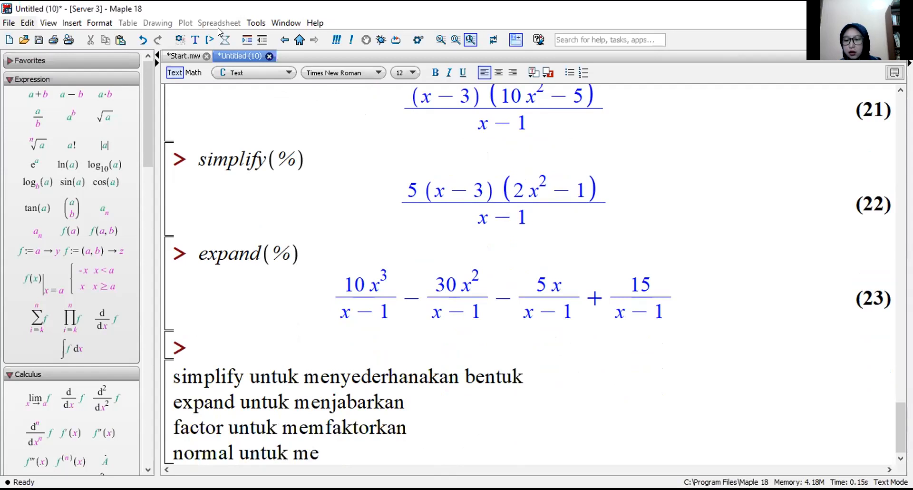
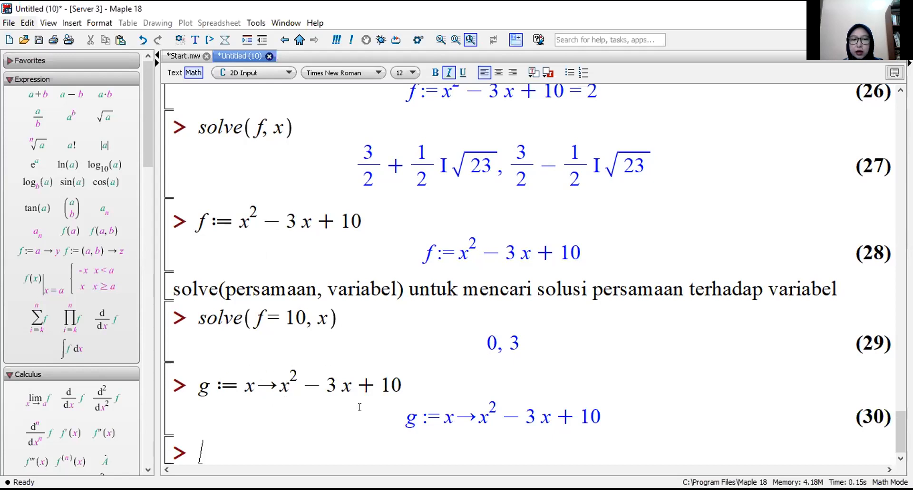
Evaluate g(2) and f(2) at separate prompts below the definition of g
{"action": "type", "text": "g("}
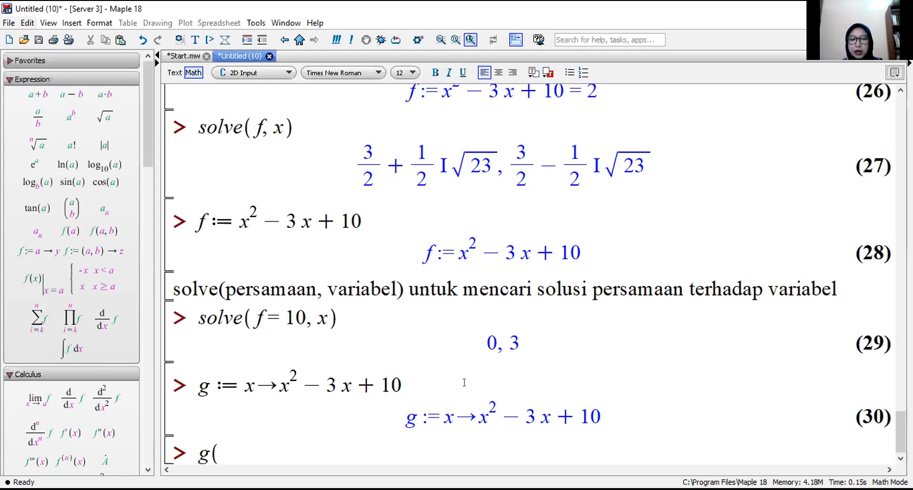
{"action": "type", "text": "2)"}
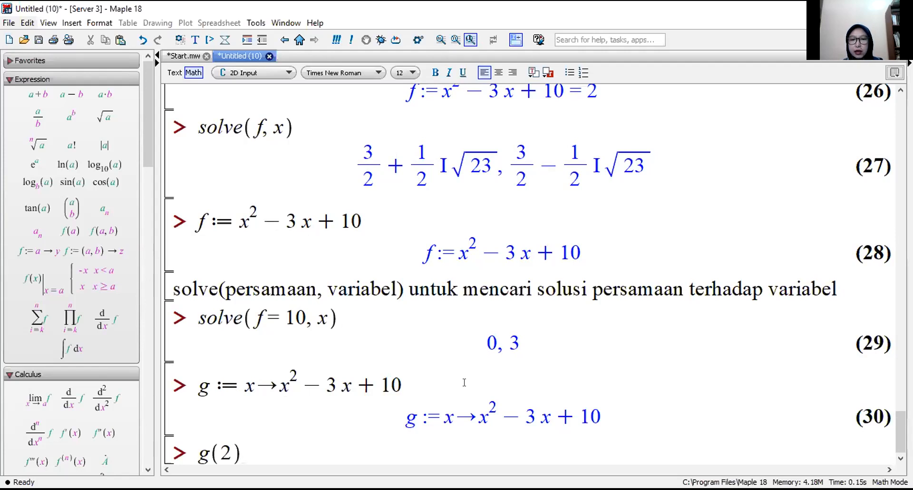
{"action": "key", "text": "Return"}
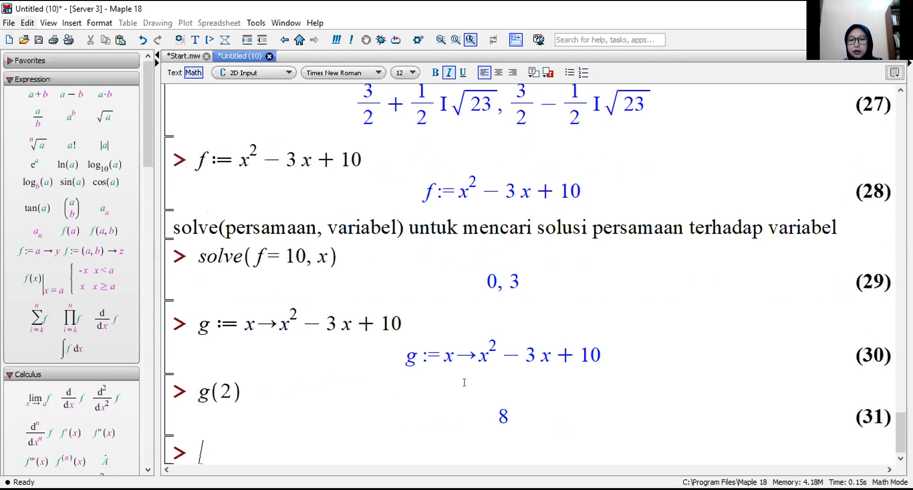
{"action": "type", "text": "f("}
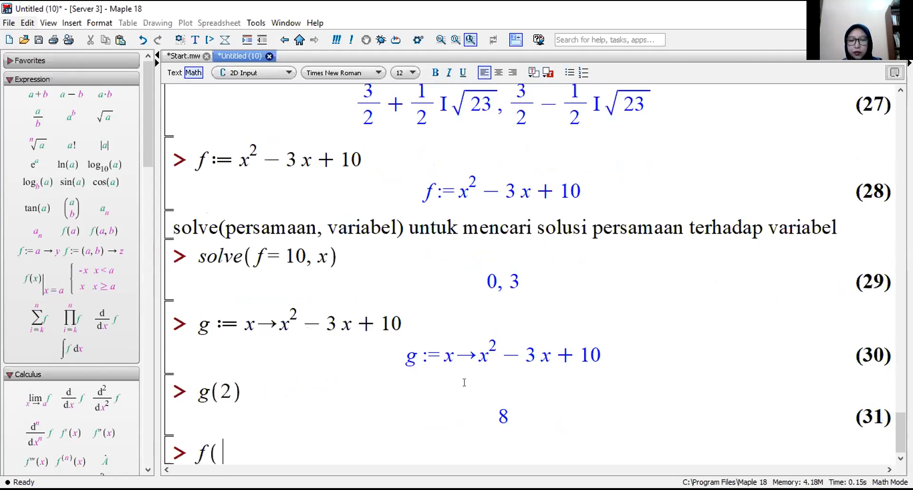
{"action": "type", "text": "2)"}
{"action": "key", "text": "Return"}
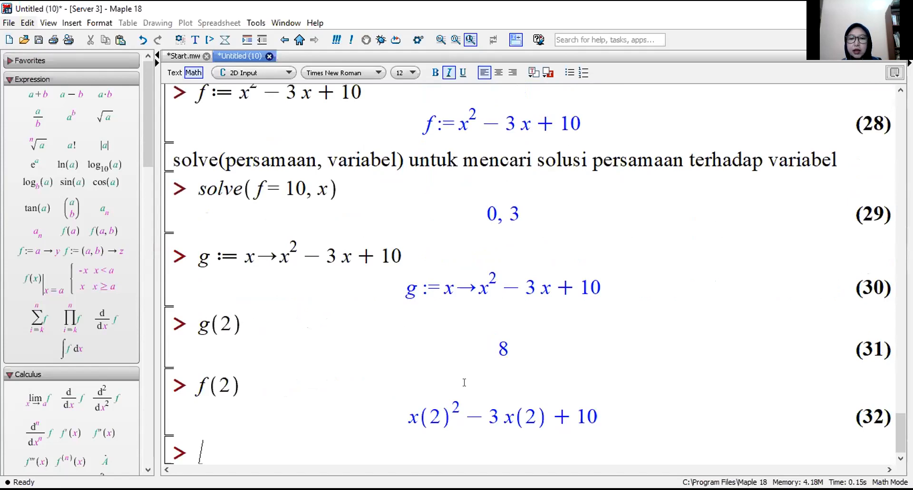
Add a text note below the f(2) result with the lines "g bentuknya fungsi" and "f bentuknya ekspresi simbolik"
{"action": "left_click", "coordinate": [210, 39]}
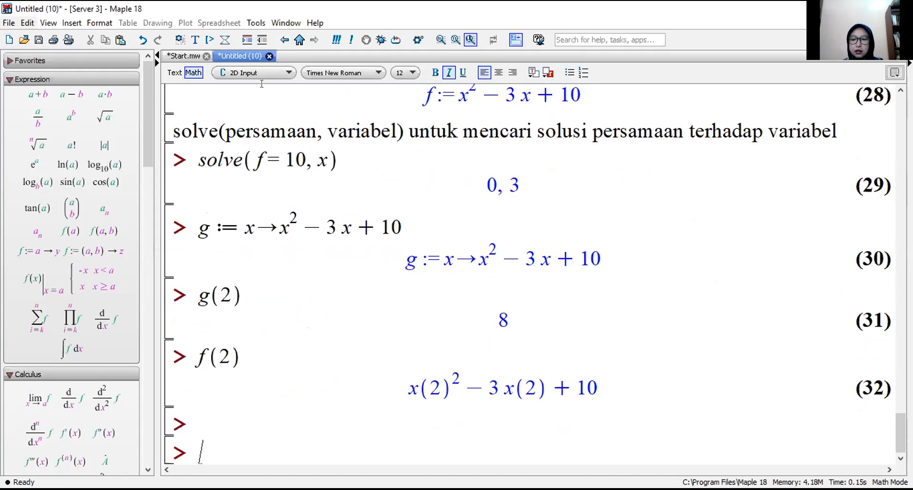
{"action": "left_click", "coordinate": [195, 39]}
{"action": "type", "text": "g bentuknya fungsi"}
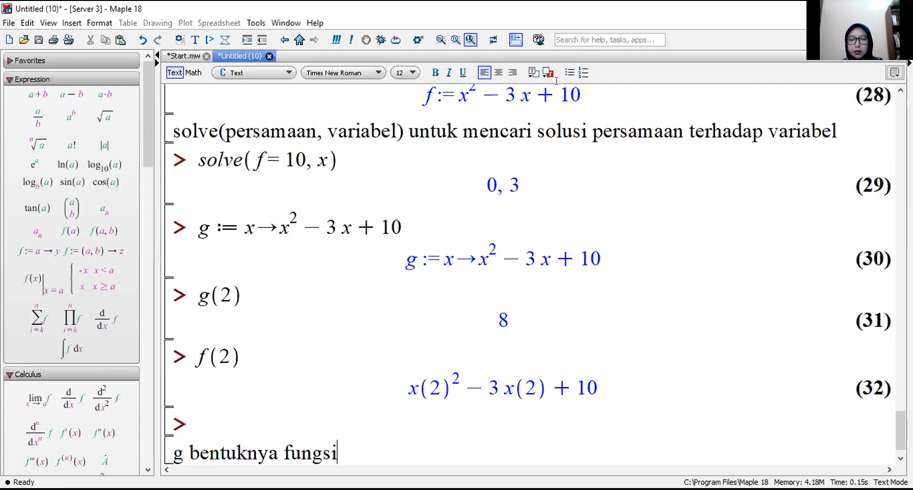
{"action": "key", "text": "Return"}
{"action": "type", "text": "f bentu"}
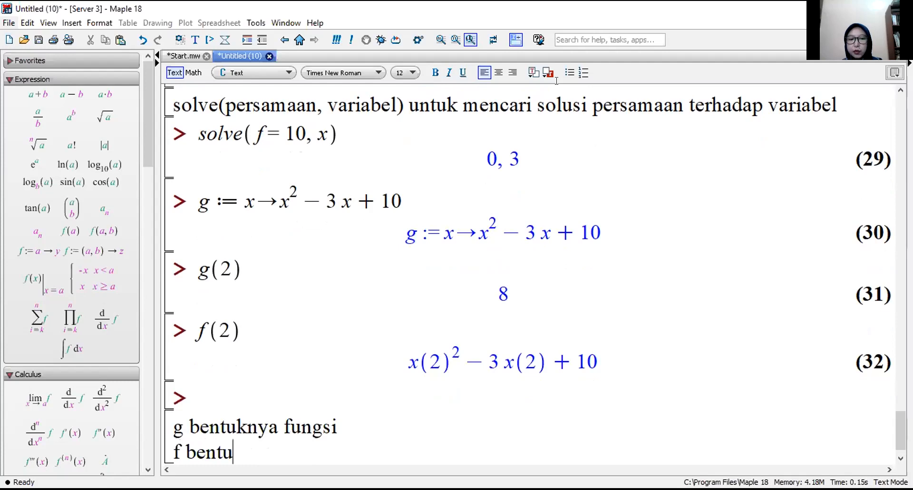
{"action": "type", "text": "knya ekspres"}
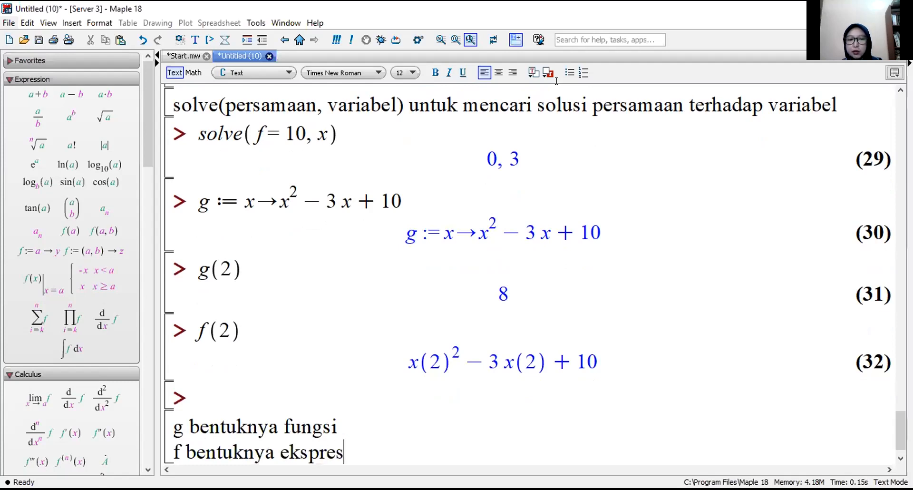
{"action": "type", "text": "i simbolik"}
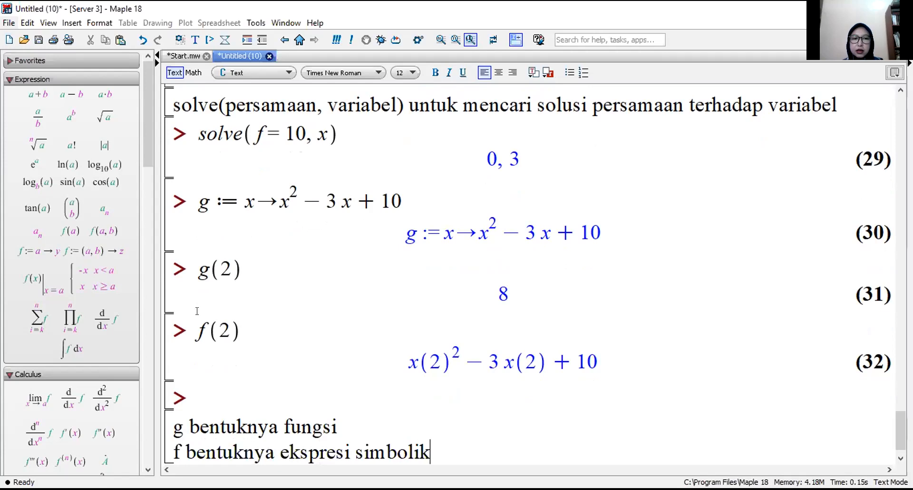
{"action": "left_click", "coordinate": [280, 272]}
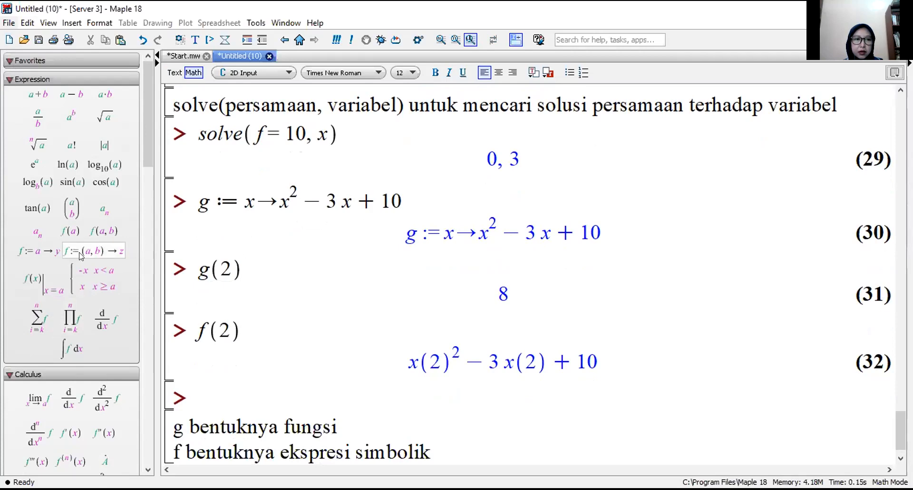
{"action": "scroll", "coordinate": [57, 315], "scroll_direction": "down", "scroll_amount": 10}
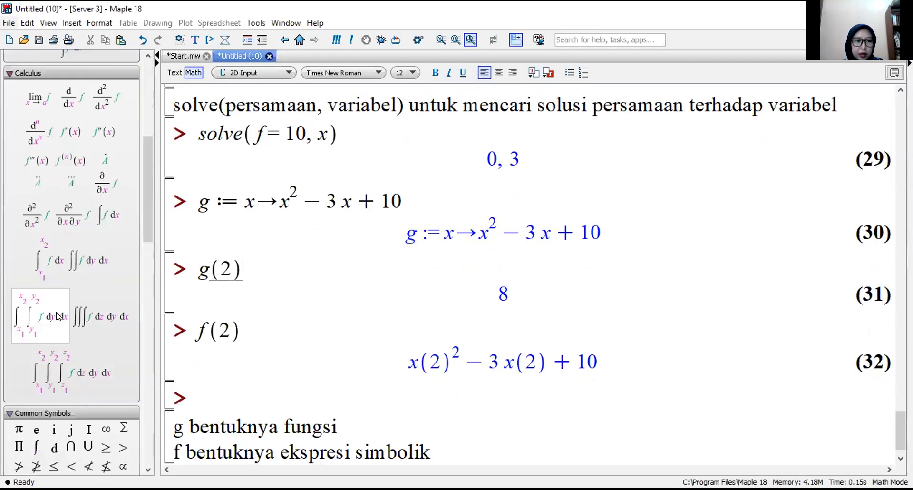
{"action": "scroll", "coordinate": [56, 315], "scroll_direction": "down", "scroll_amount": 3}
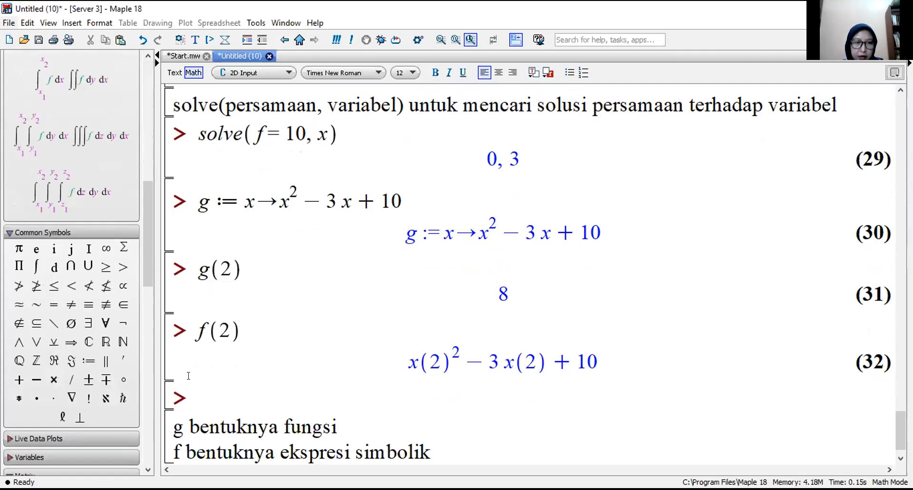
Append "-> bisa dihitung g(a)" to the note line "g bentuknya fungsi"
{"action": "left_click", "coordinate": [410, 414]}
{"action": "type", "text": "-"}
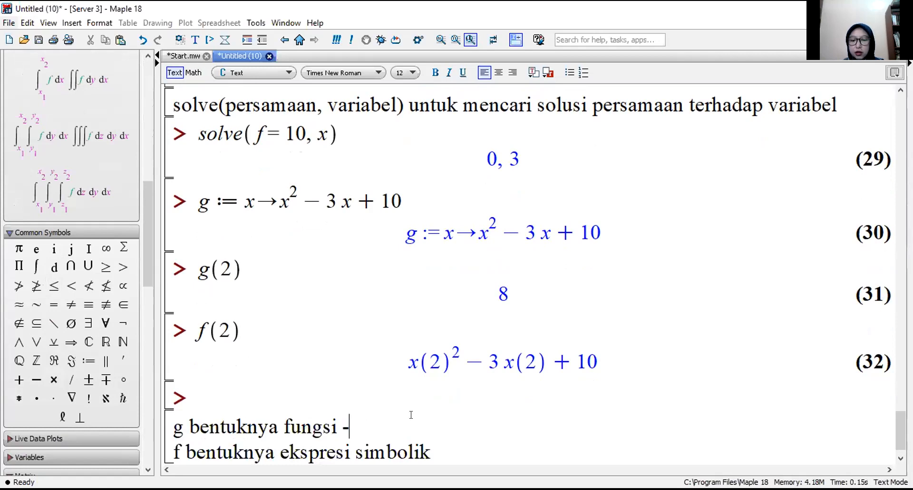
{"action": "type", "text": "> bisa"}
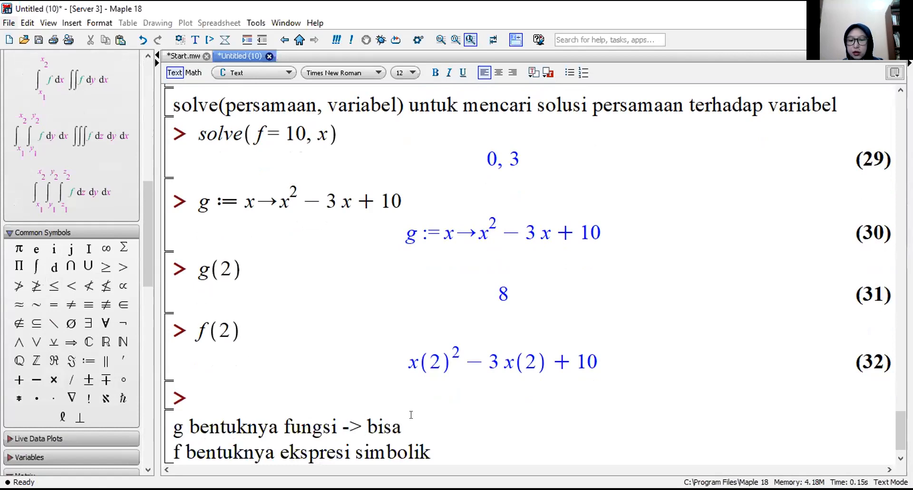
{"action": "type", "text": " dihitung "}
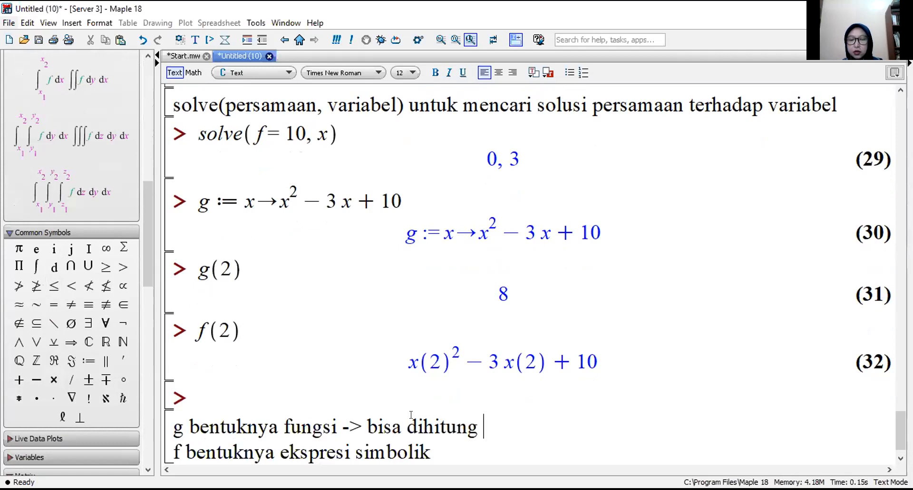
{"action": "type", "text": "g(a)"}
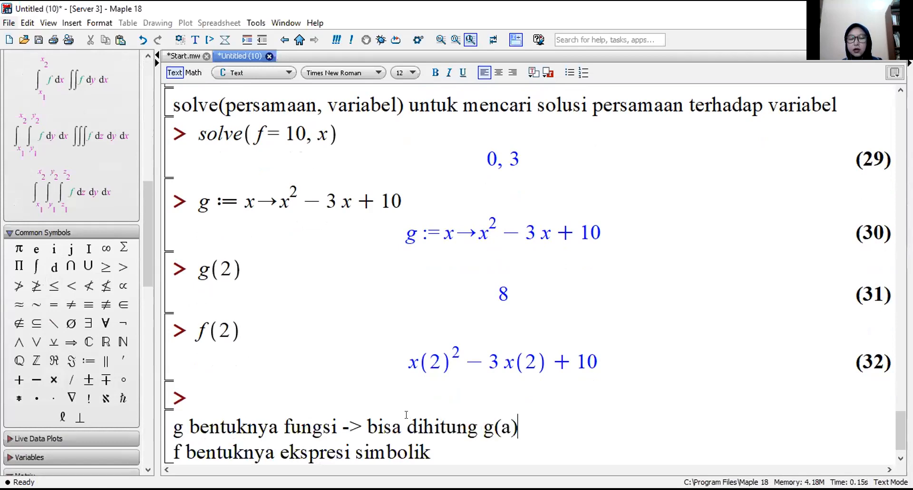
Evaluate g(-12) in the empty input line above the notes
{"action": "key", "text": "Up"}
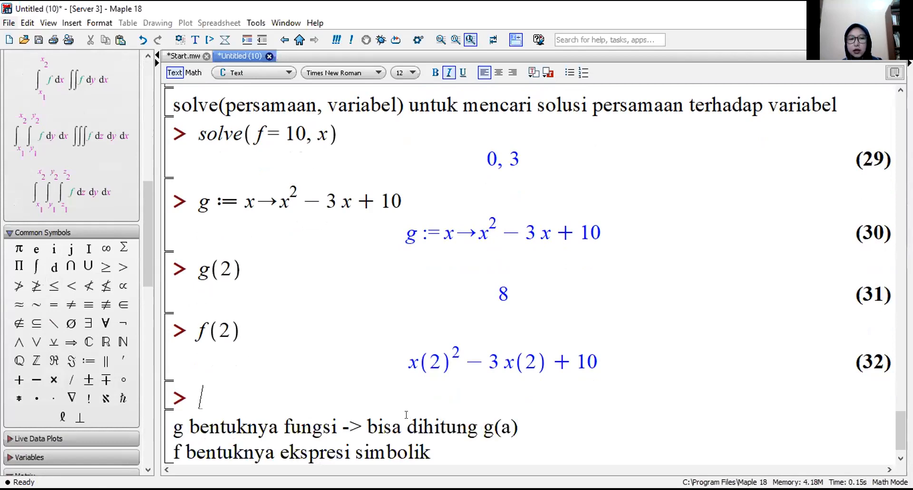
{"action": "type", "text": "g("}
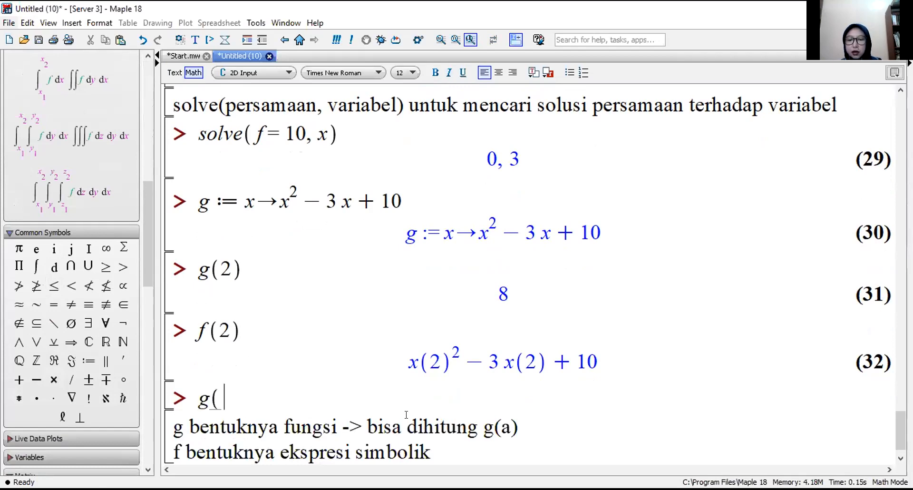
{"action": "type", "text": "-12)"}
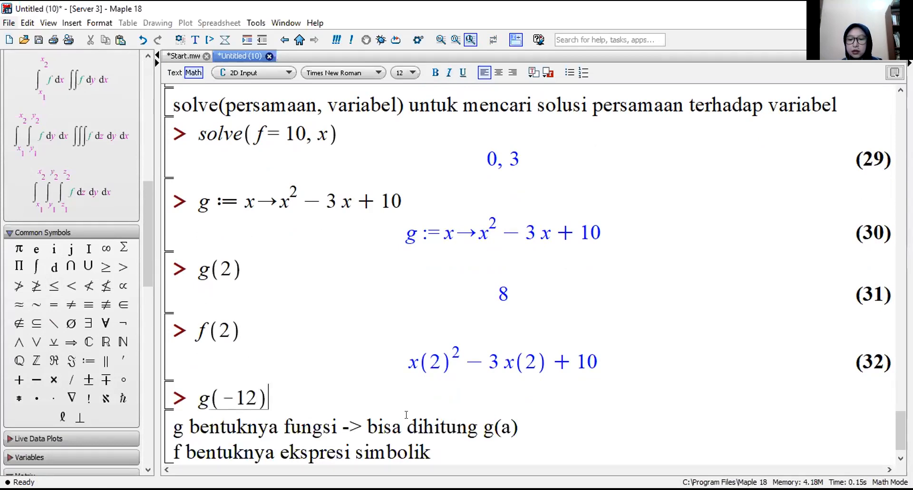
{"action": "key", "text": "Return"}
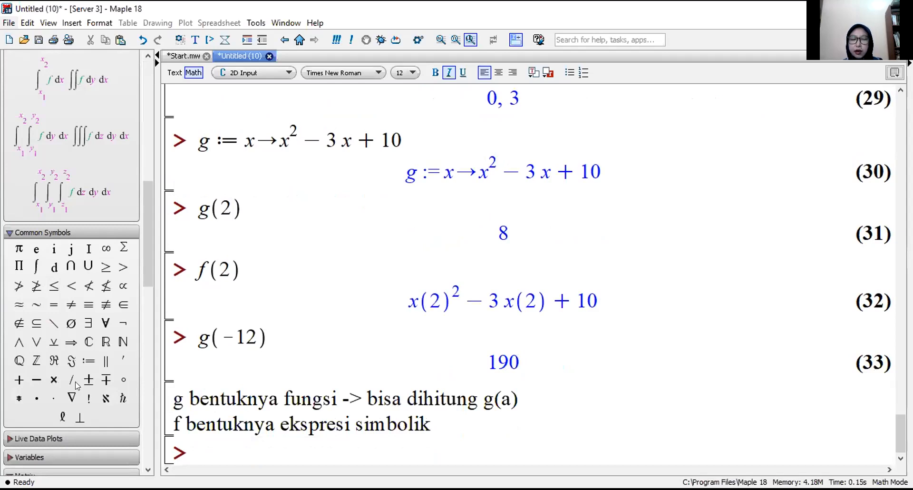
Append "-> tidak bisa dihitung f(a)" to the note line "f bentuknya ekspresi simbolik"
{"action": "left_click", "coordinate": [454, 415]}
{"action": "type", "text": "-> r"}
{"action": "key", "text": "BackSpace"}
{"action": "type", "text": "t"}
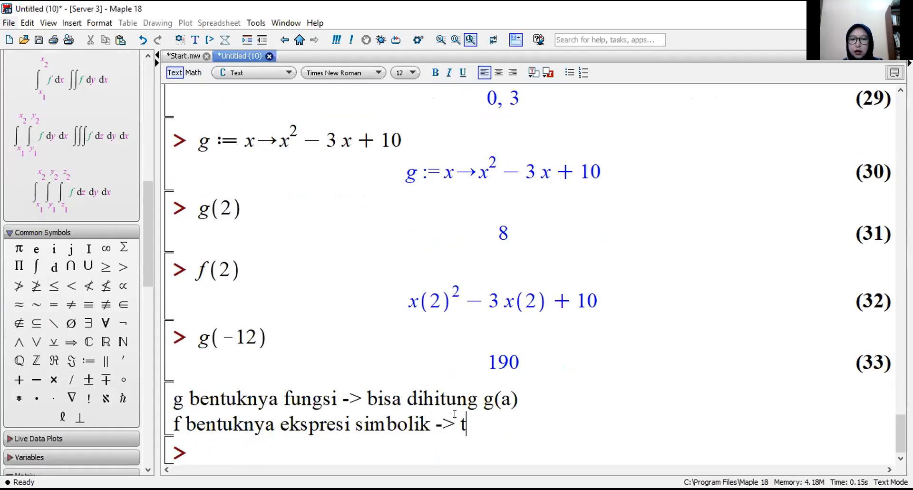
{"action": "type", "text": "idak bisa "}
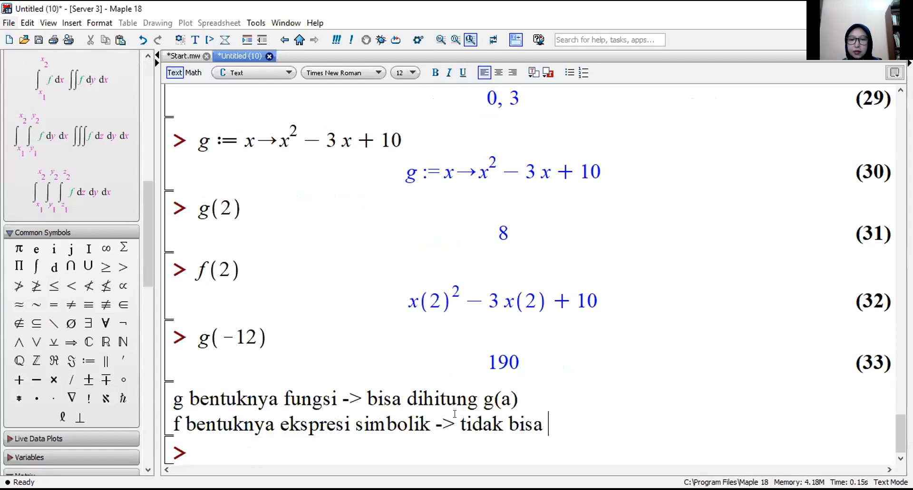
{"action": "type", "text": "dihitung "}
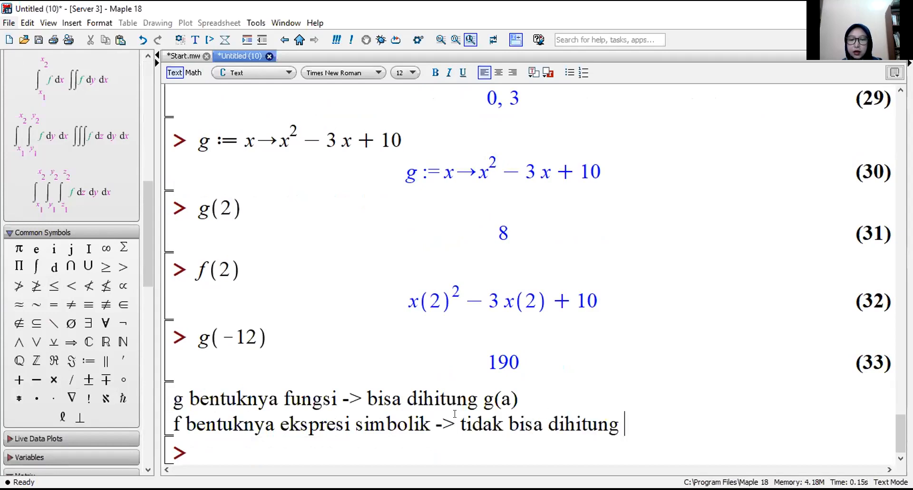
{"action": "type", "text": "f(a)"}
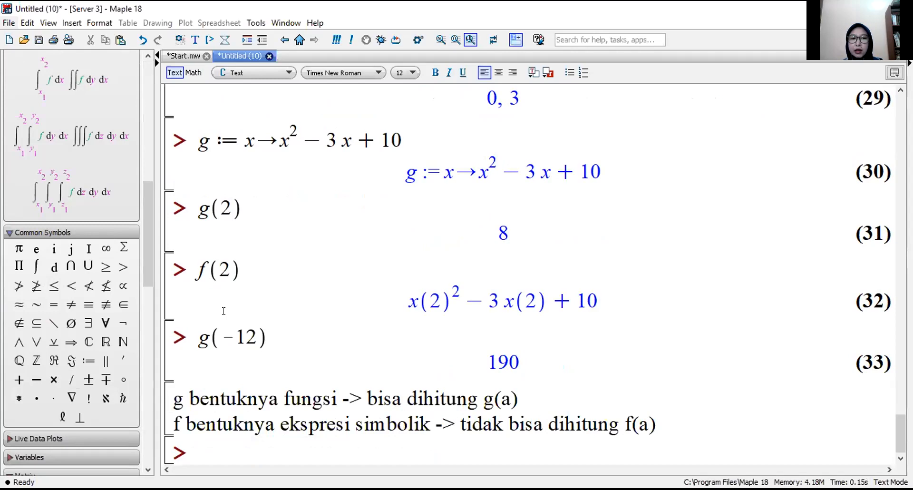
Evaluate the expression f at x = 2 with subs(x = 2, f) in the input line below the notes
{"action": "left_click", "coordinate": [231, 447]}
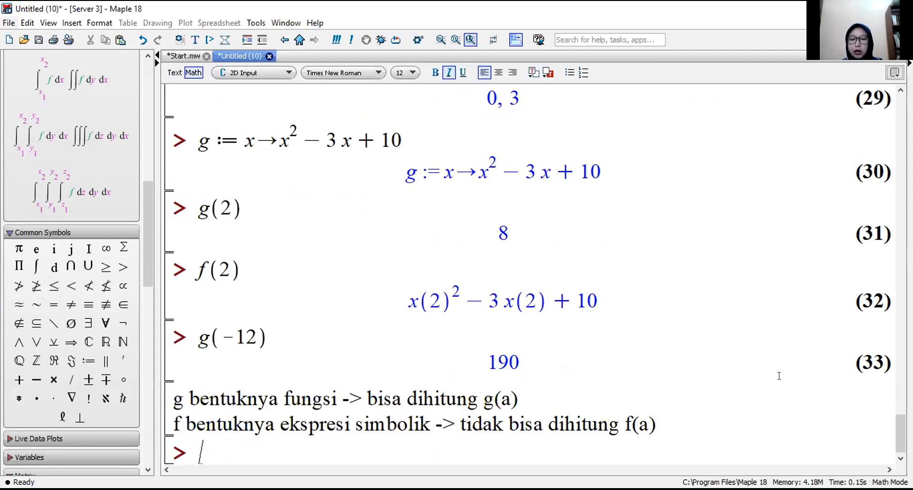
{"action": "type", "text": "subs"}
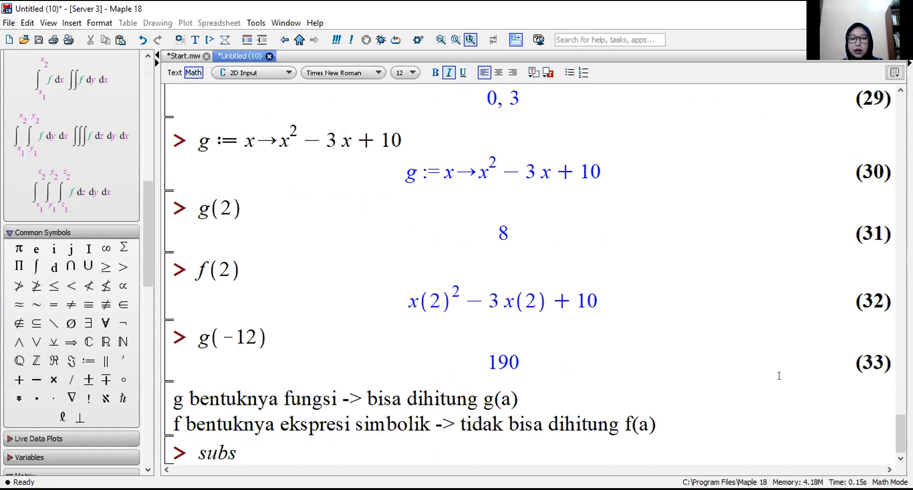
{"action": "type", "text": "(x = 2, f"}
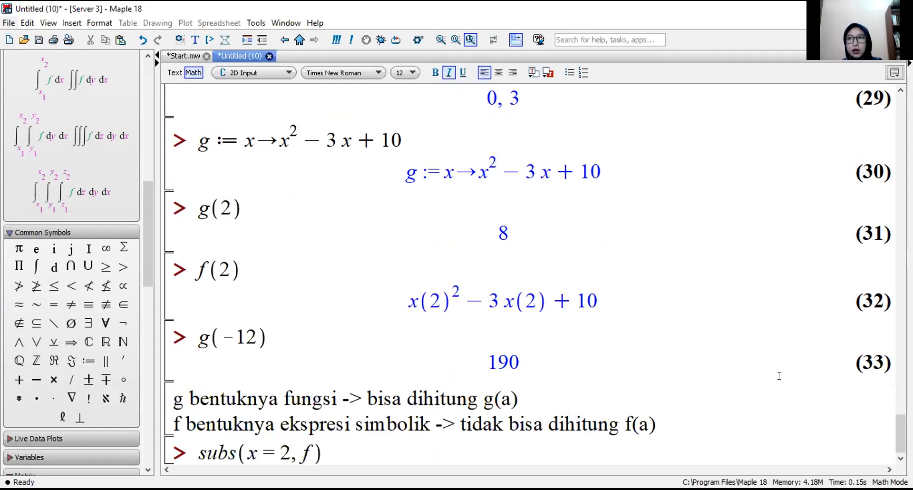
{"action": "key", "text": "Right"}
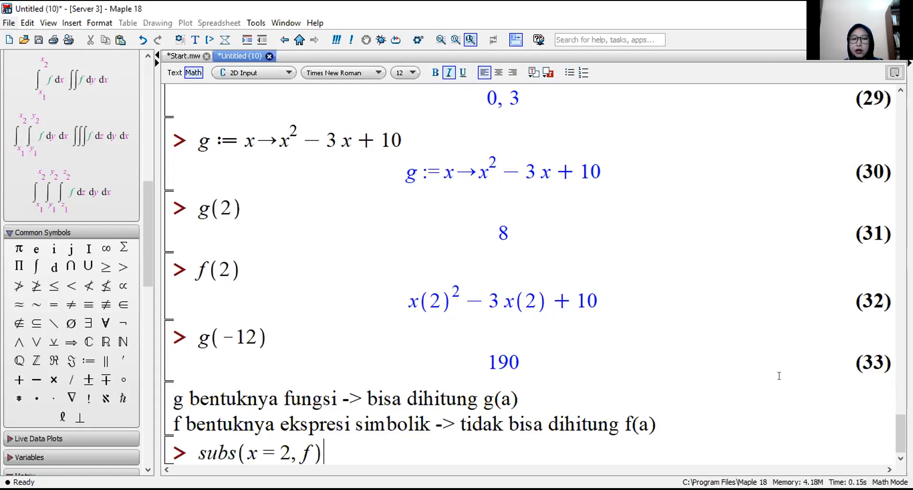
{"action": "key", "text": "Return"}
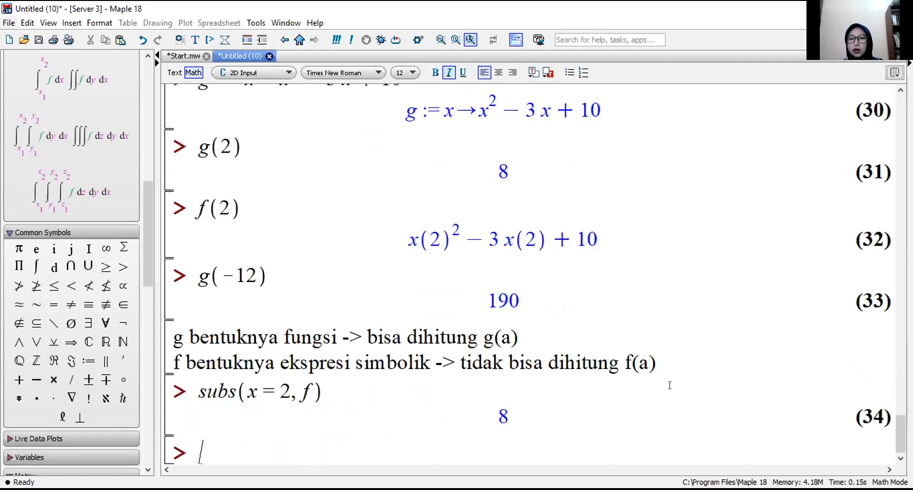
Add the note line "untuk menghitung f(a) pakai perintah subs (x=a,f)" below the note on f
{"action": "left_click", "coordinate": [670, 369]}
{"action": "key", "text": "Return"}
{"action": "type", "text": "untuk menghitung f(a) pakai perintah subs ()"}
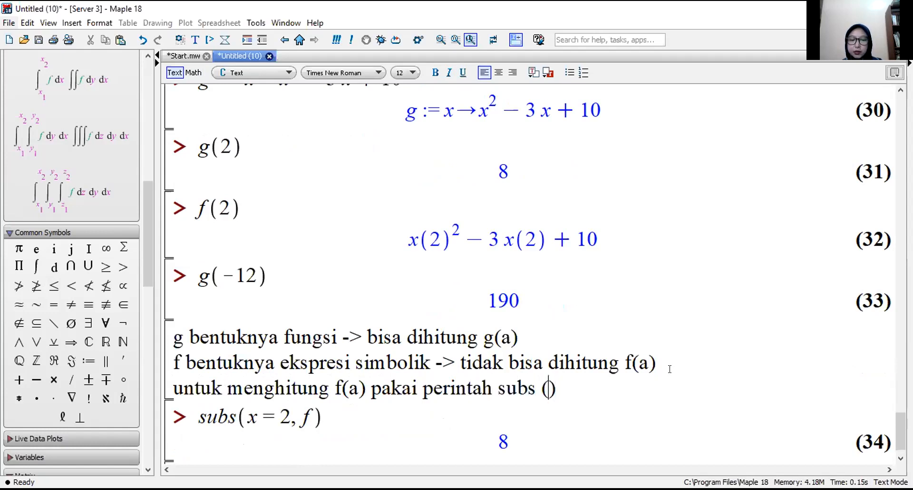
{"action": "type", "text": "x=a,"}
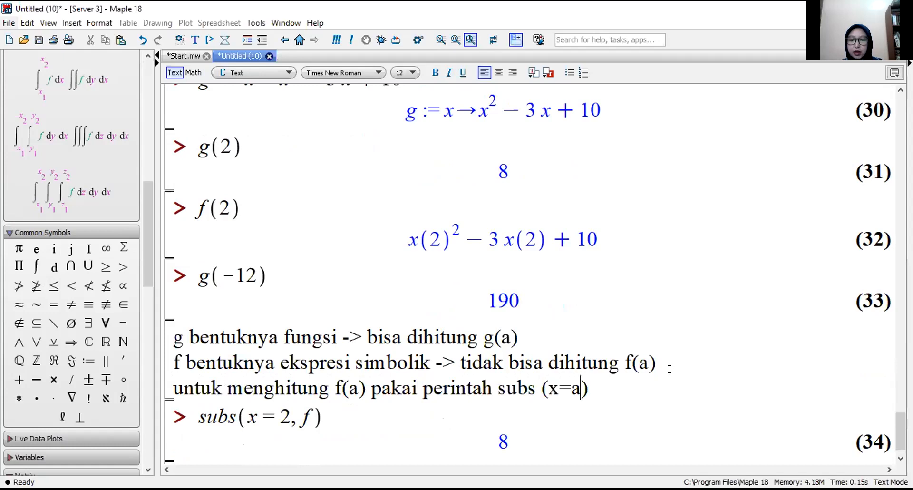
{"action": "type", "text": "f"}
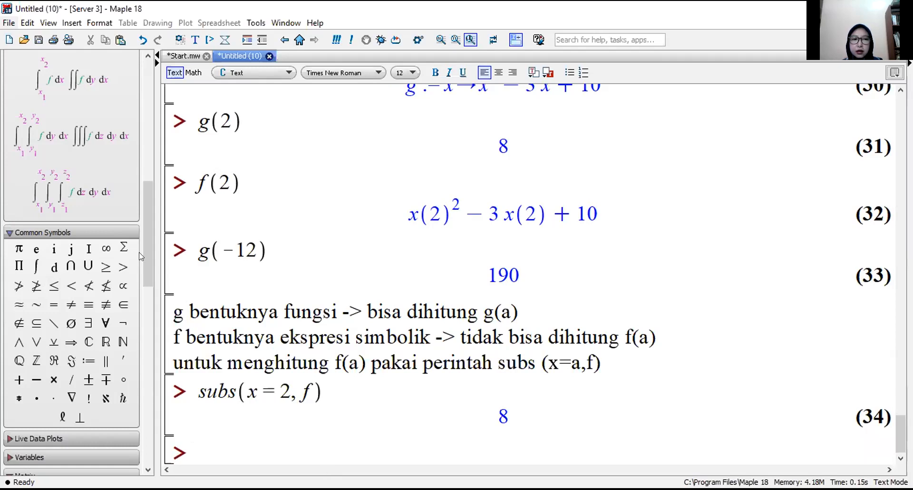
{"action": "scroll", "coordinate": [150, 186], "scroll_direction": "up", "scroll_amount": 5}
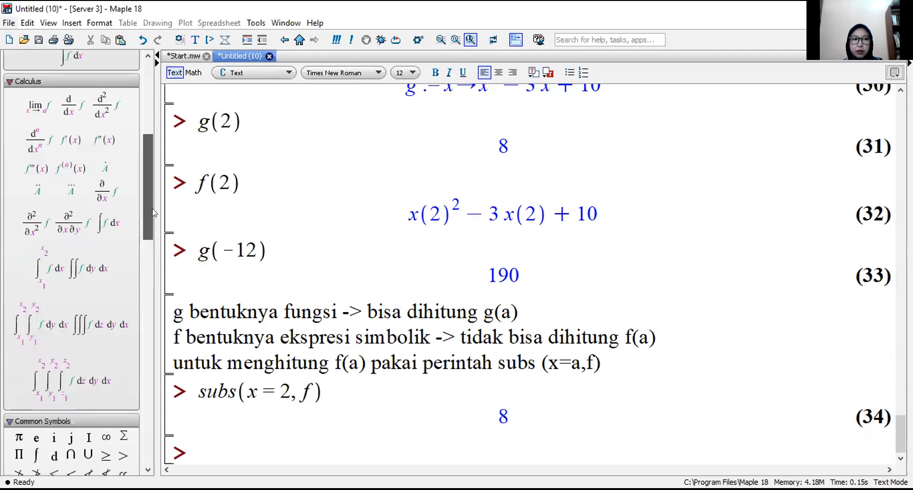
{"action": "scroll", "coordinate": [153, 213], "scroll_direction": "up", "scroll_amount": 1}
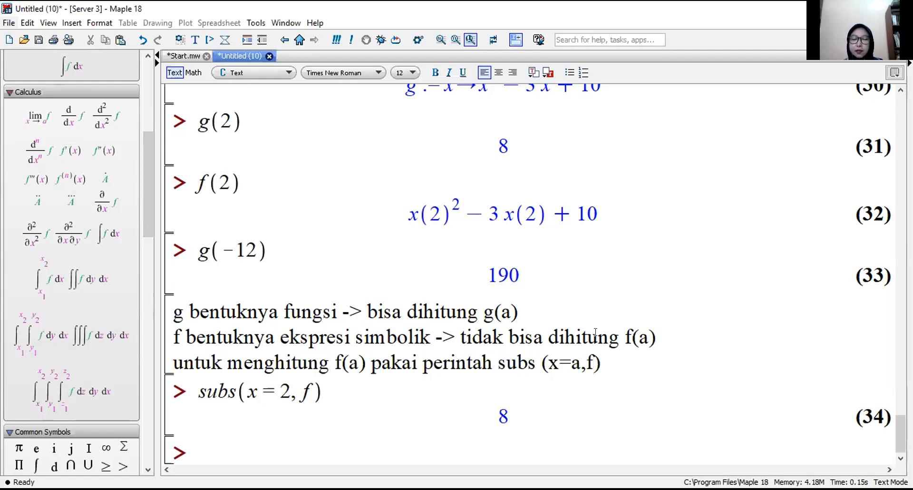
{"action": "scroll", "coordinate": [775, 307], "scroll_direction": "up", "scroll_amount": 1}
{"action": "scroll", "coordinate": [775, 306], "scroll_direction": "down", "scroll_amount": 1}
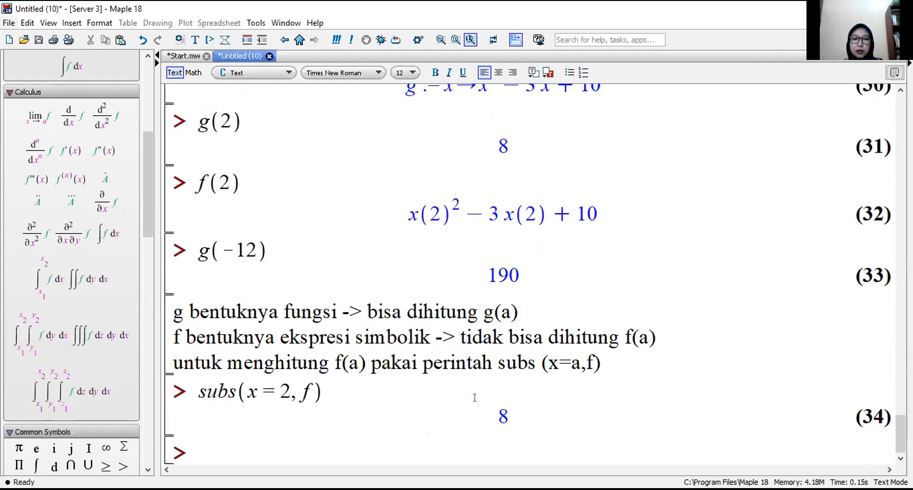
Enter the function definition h(x) := 3x^2 - 10x + 7 in the last input line, without executing it
{"action": "key", "text": "F5"}
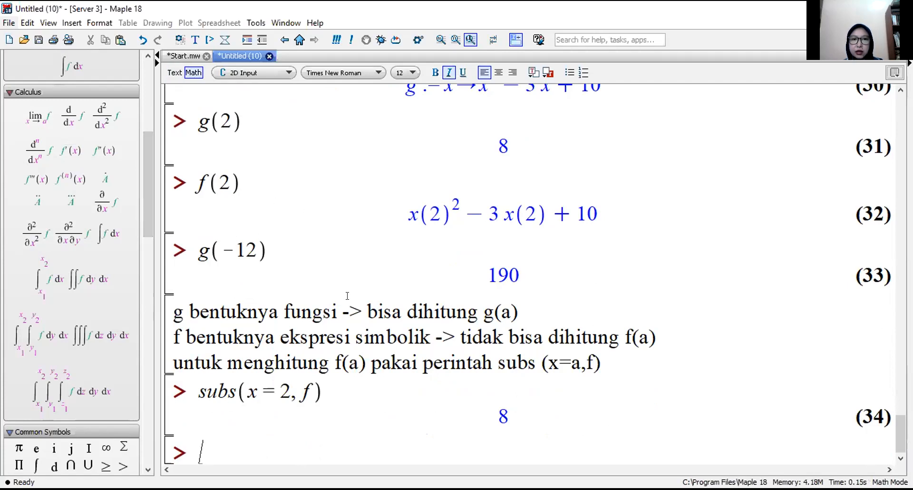
{"action": "scroll", "coordinate": [348, 297], "scroll_direction": "up", "scroll_amount": 3}
{"action": "scroll", "coordinate": [372, 276], "scroll_direction": "down", "scroll_amount": 3}
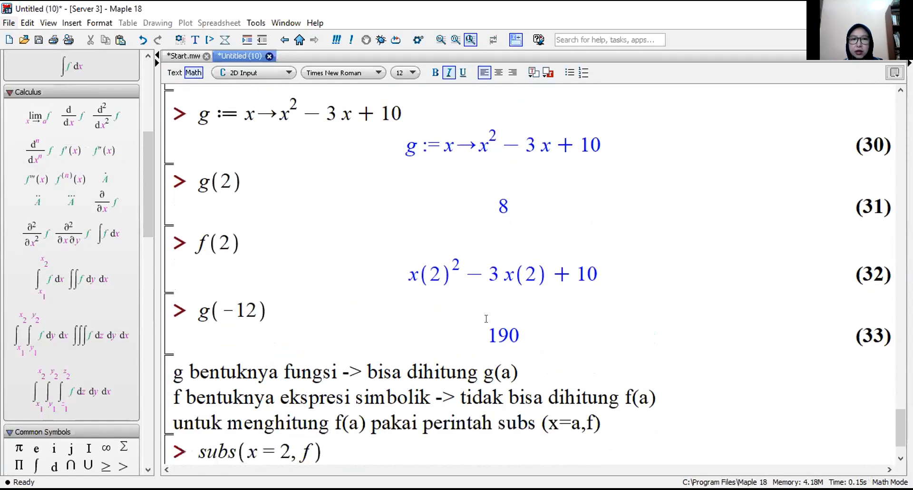
{"action": "type", "text": "h(x) "}
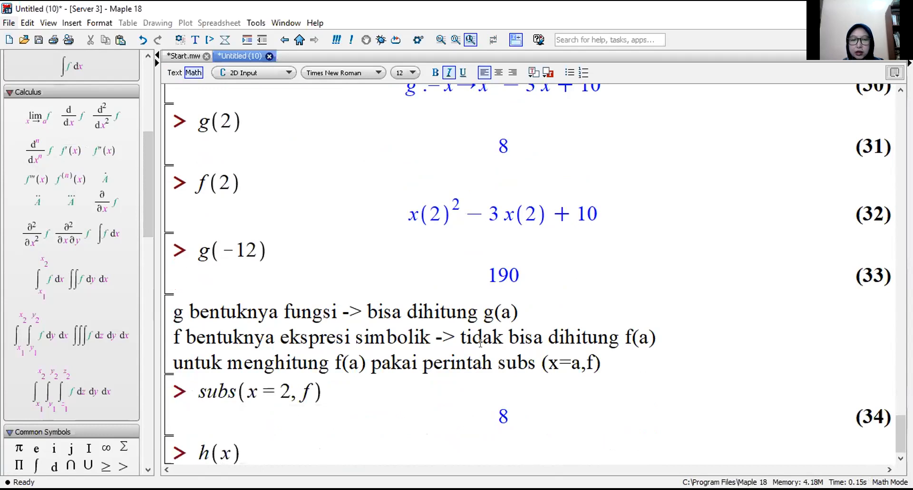
{"action": "type", "text": ":= "}
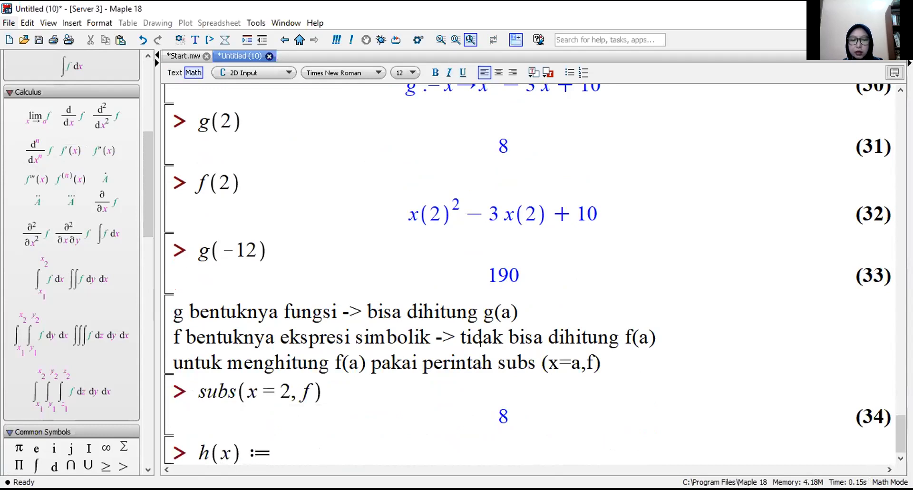
{"action": "type", "text": "3 x^2-"}
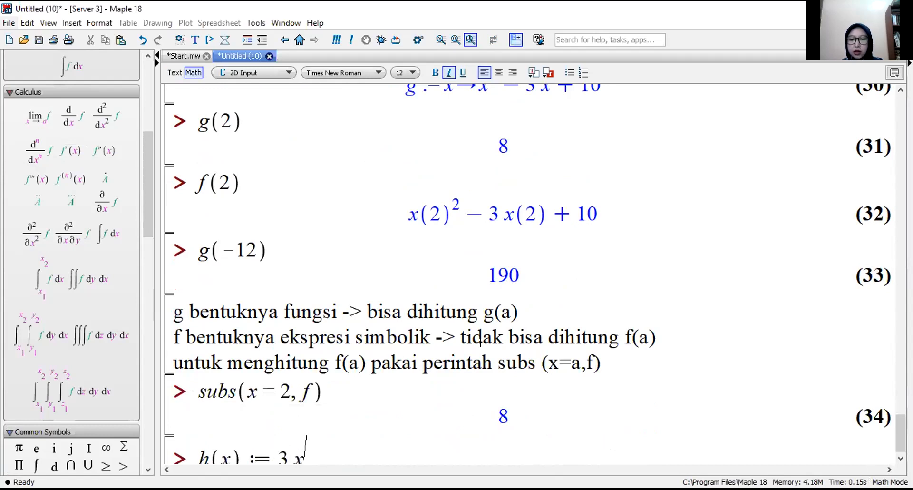
{"action": "key", "text": "BackSpace"}
{"action": "key", "text": "Right"}
{"action": "type", "text": "- 10 x + 7"}
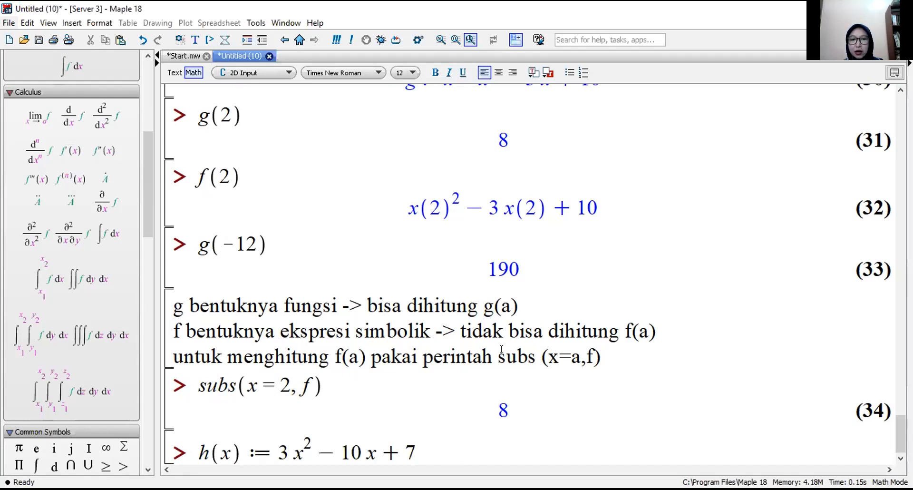
Add the note line "untuk menuliskan tanda panah pakai ->" below the note about the subs command
{"action": "scroll", "coordinate": [489, 320], "scroll_direction": "up", "scroll_amount": 1}
{"action": "scroll", "coordinate": [488, 320], "scroll_direction": "up", "scroll_amount": 1}
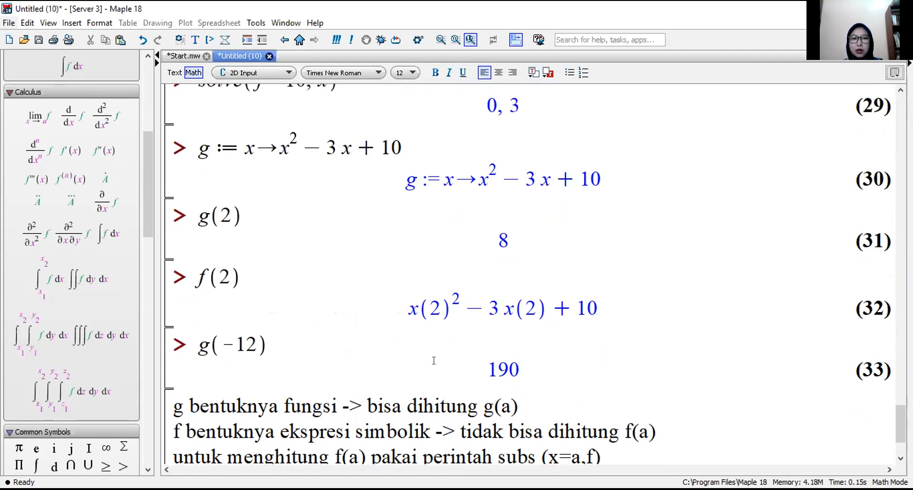
{"action": "scroll", "coordinate": [489, 372], "scroll_direction": "down", "scroll_amount": 1}
{"action": "left_click", "coordinate": [604, 395]}
{"action": "key", "text": "Return"}
{"action": "type", "text": "untuk menul"}
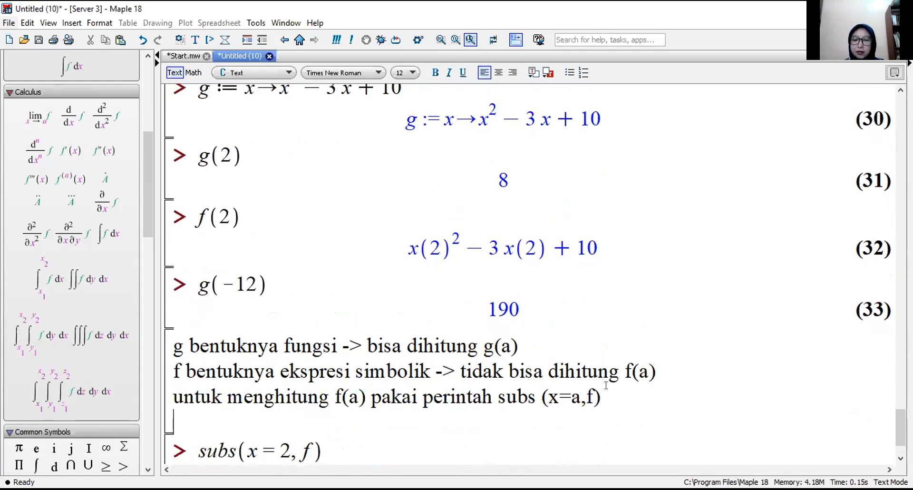
{"action": "type", "text": "iskan tanda panah pakai "}
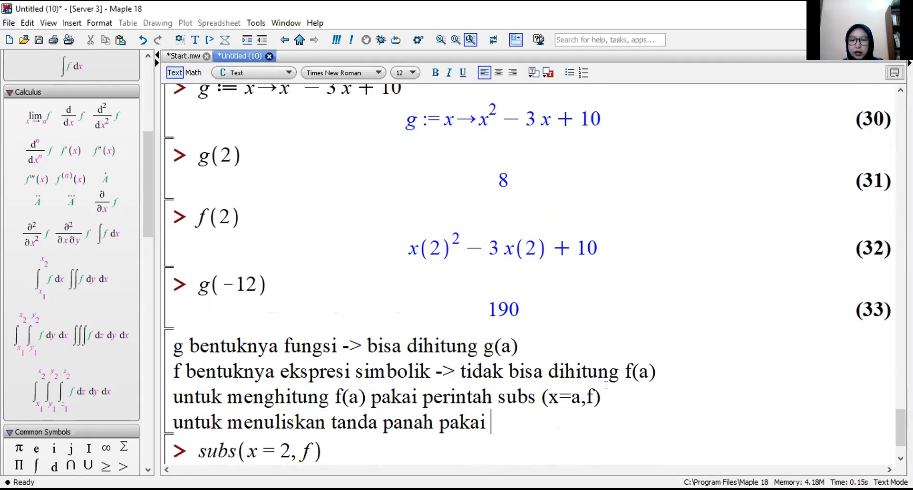
{"action": "type", "text": "->"}
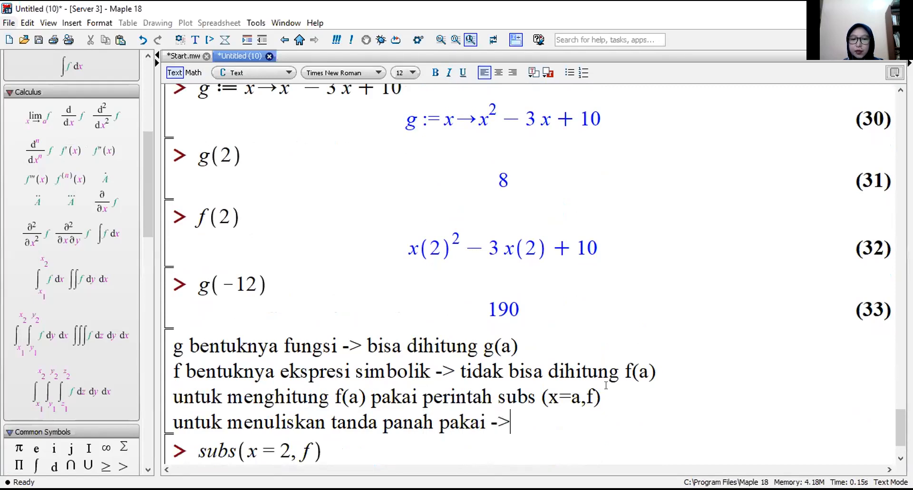
Execute the h(x) := 3x^2 - 10x + 7 line, resolving the ambiguity as a function definition, and place the cursor in the new input line
{"action": "scroll", "coordinate": [556, 424], "scroll_direction": "down", "scroll_amount": 3}
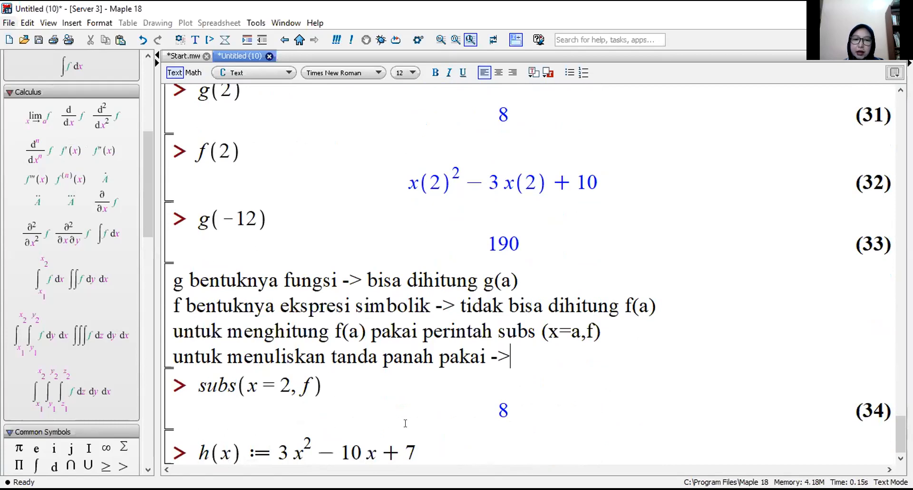
{"action": "left_click", "coordinate": [438, 456]}
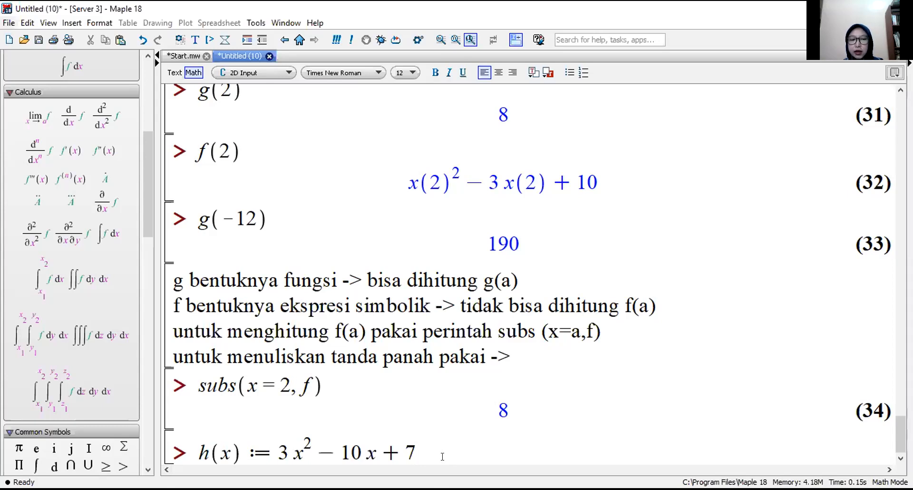
{"action": "key", "text": "Return"}
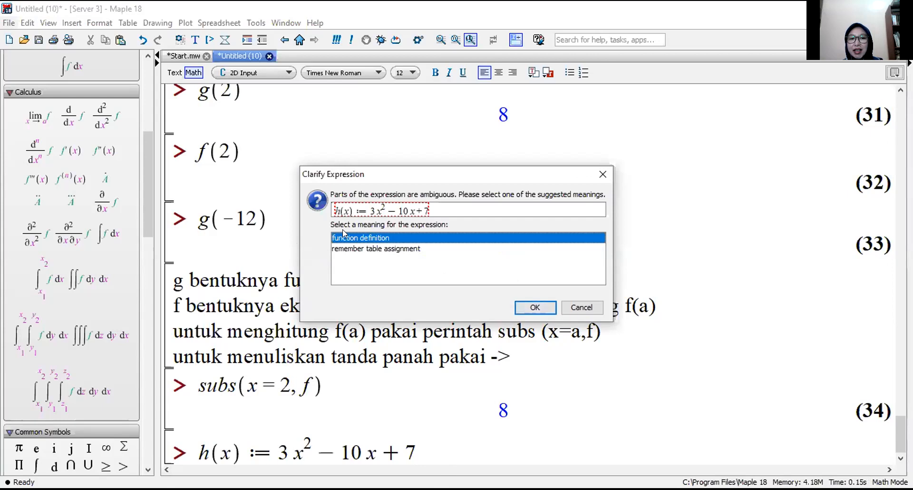
{"action": "left_click", "coordinate": [380, 250]}
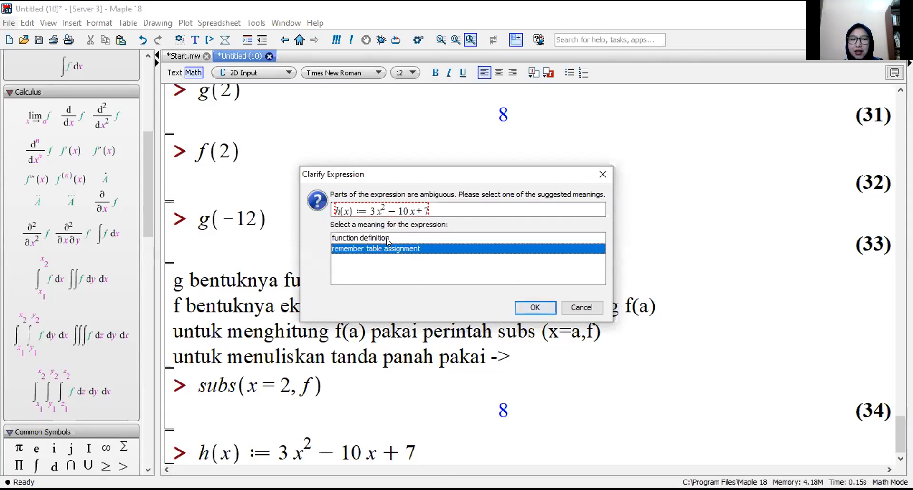
{"action": "left_click", "coordinate": [417, 236]}
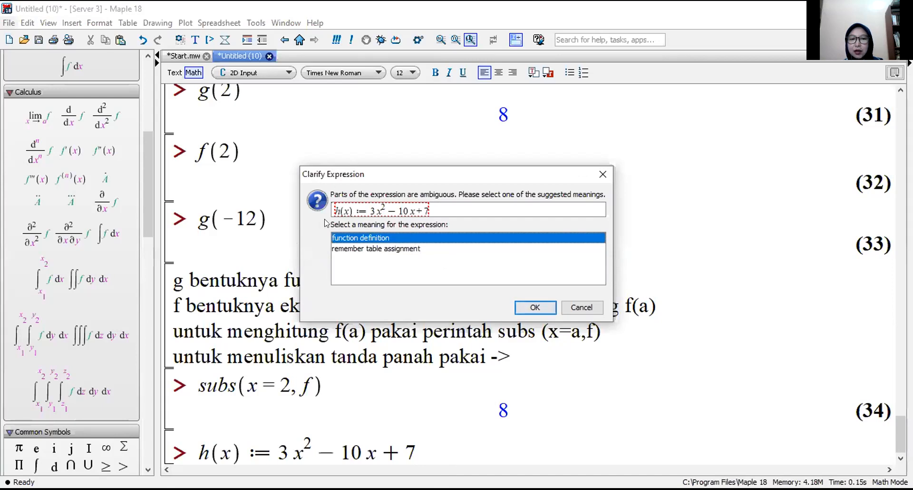
{"action": "left_click", "coordinate": [542, 307]}
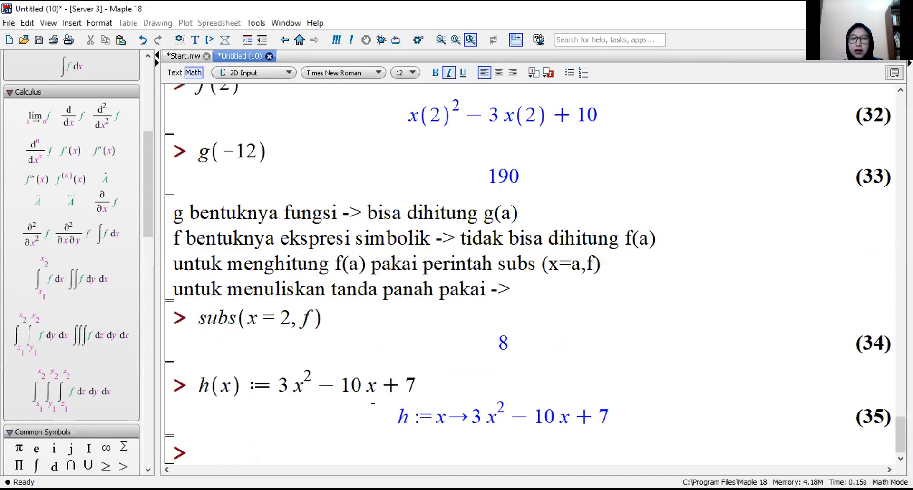
{"action": "mouse_move", "coordinate": [376, 413]}
{"action": "left_mouse_down"}
{"action": "mouse_move", "coordinate": [621, 418]}
{"action": "mouse_move", "coordinate": [380, 421]}
{"action": "left_mouse_up"}
{"action": "left_click", "coordinate": [379, 453]}
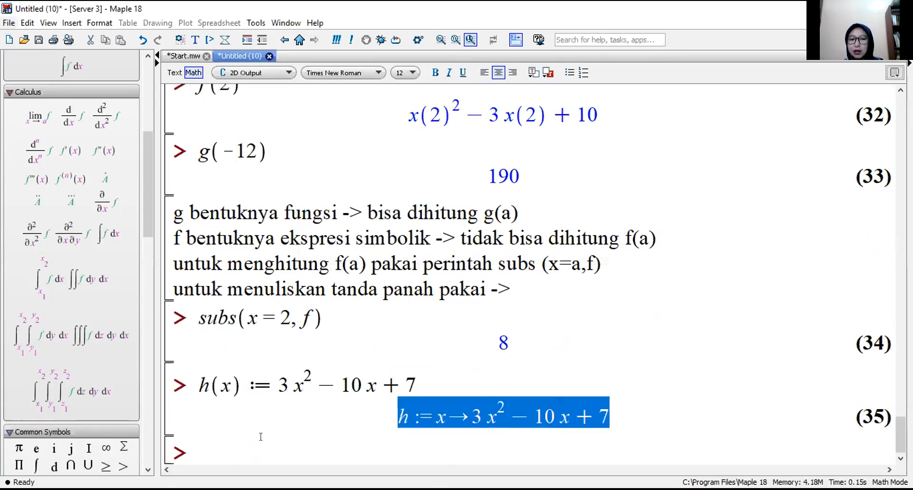
{"action": "left_click", "coordinate": [230, 453]}
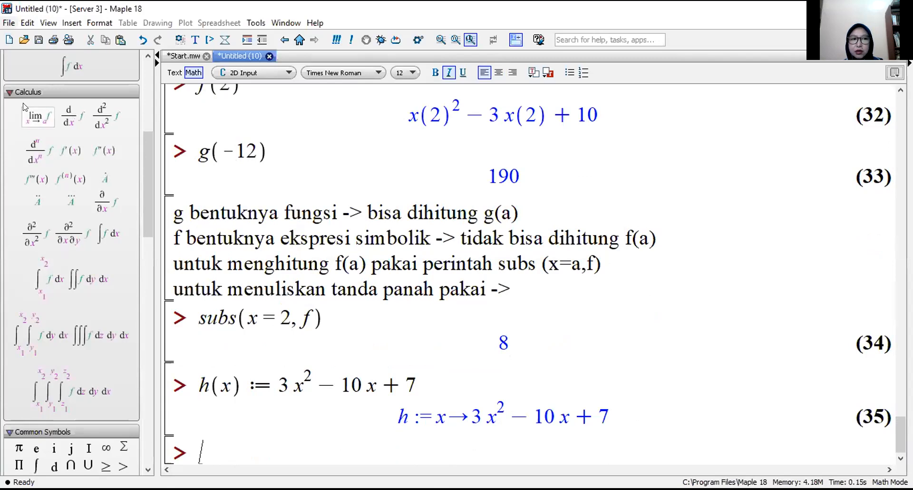
Collapse the Calculus palette, expand the Variables palette to examine the stored variables, and look through the remaining palettes
{"action": "left_click", "coordinate": [14, 92]}
{"action": "left_click", "coordinate": [22, 354]}
{"action": "scroll", "coordinate": [14, 343], "scroll_direction": "down", "scroll_amount": 1}
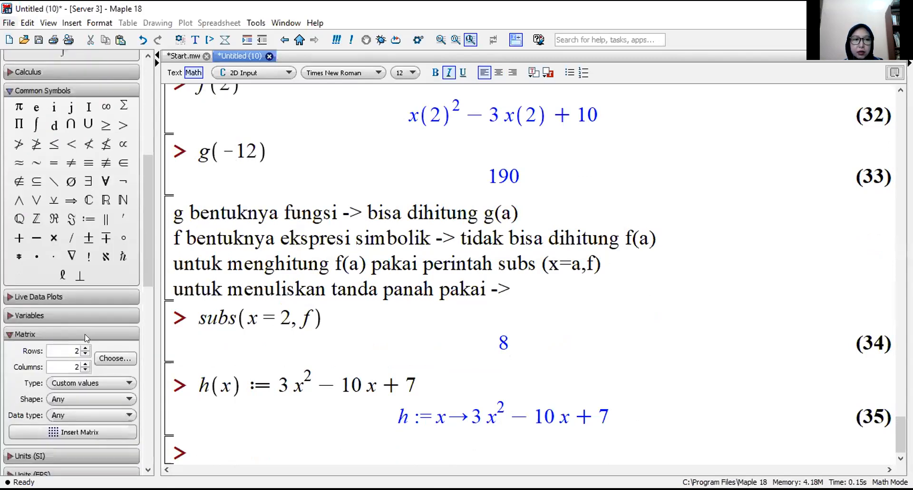
{"action": "left_click", "coordinate": [8, 318]}
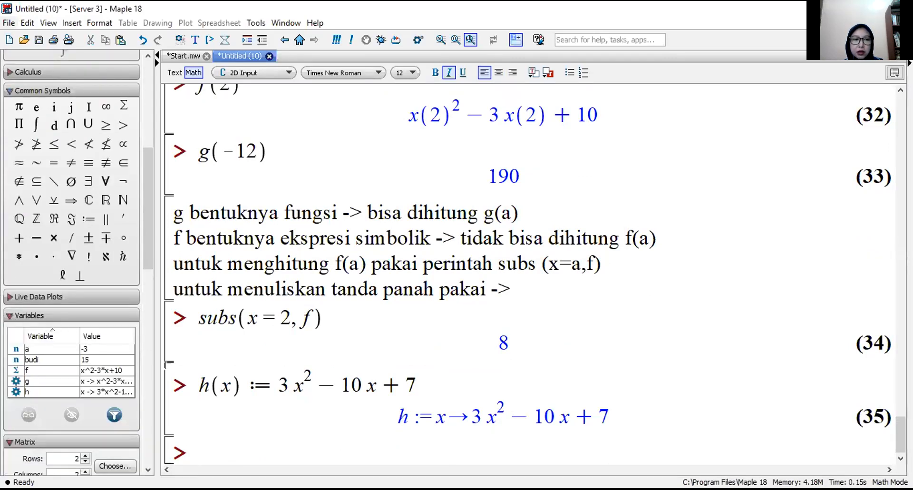
{"action": "scroll", "coordinate": [134, 380], "scroll_direction": "down", "scroll_amount": 2}
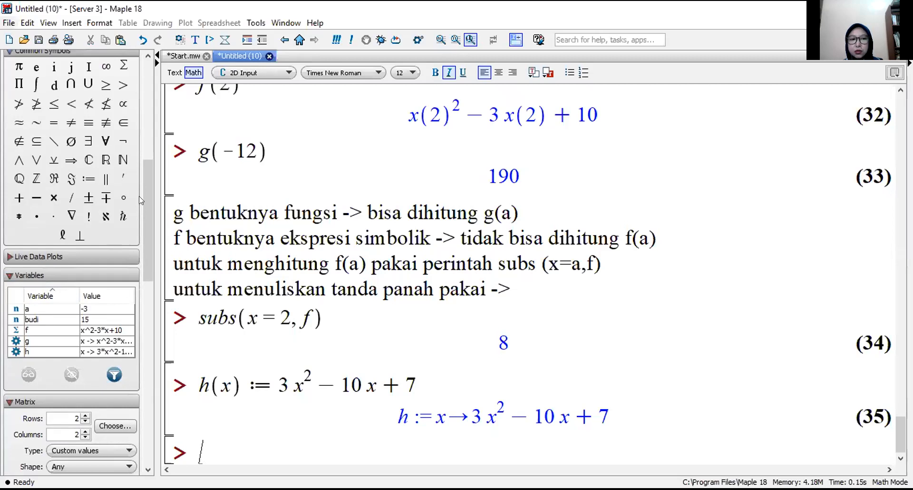
{"action": "left_click_drag", "start_coordinate": [142, 231], "coordinate": [153, 399]}
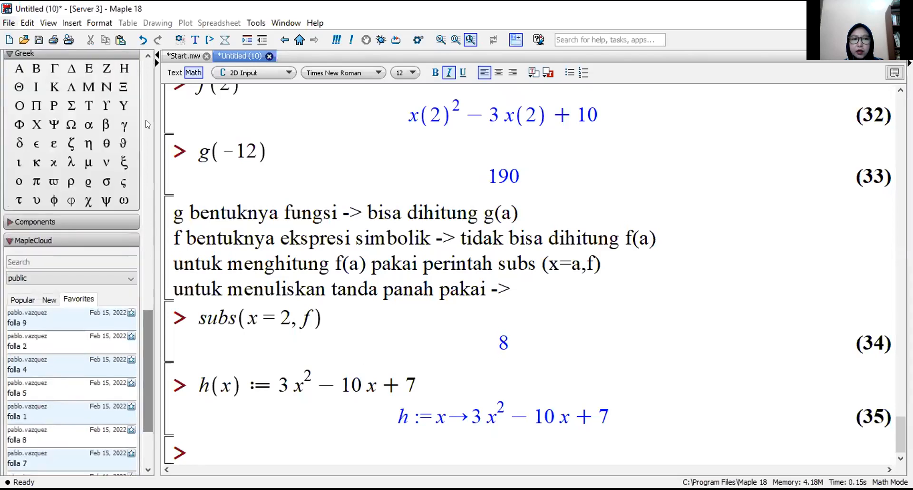
{"action": "left_click_drag", "start_coordinate": [142, 381], "coordinate": [146, 118]}
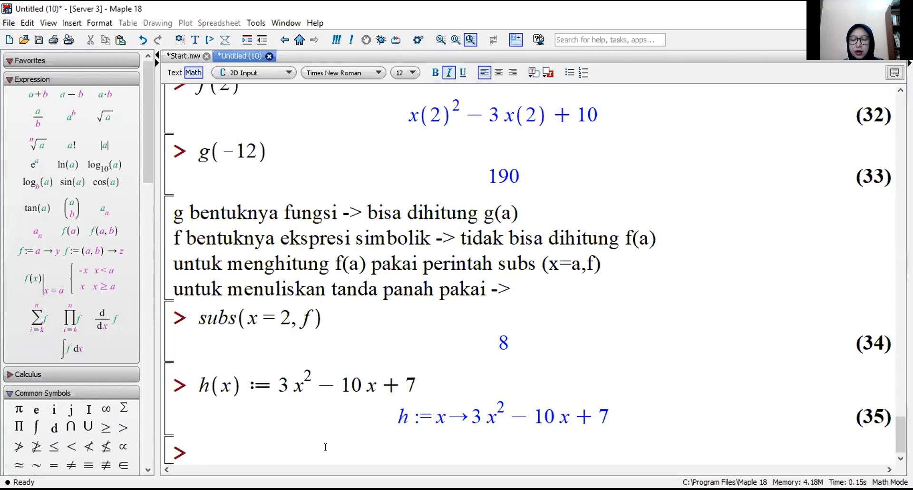
Plot the expression 3x + 2 over the default range with plot(3x + 2) in the last input line
{"action": "type", "text": "plot"}
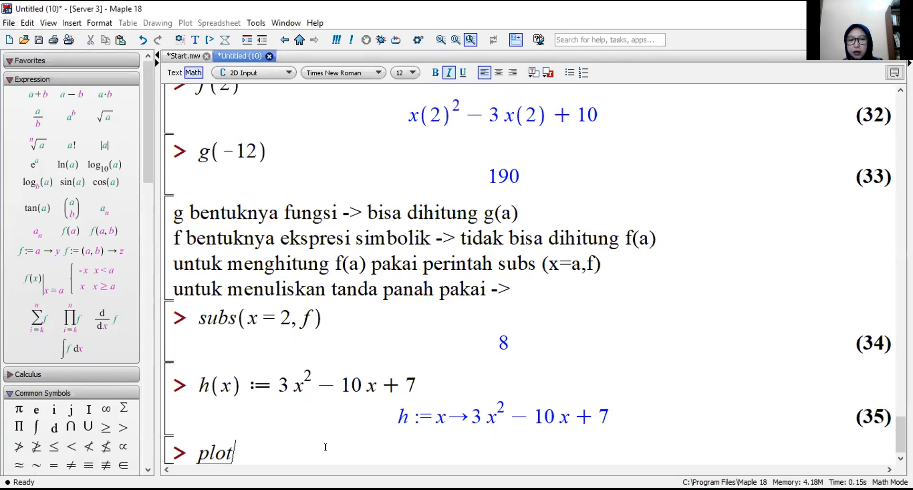
{"action": "type", "text": "( )"}
{"action": "key", "text": "Left"}
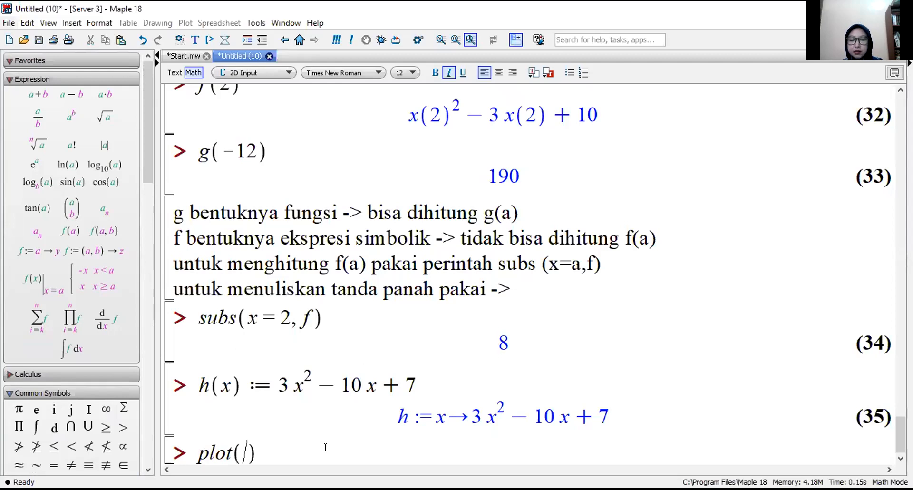
{"action": "type", "text": "3 x "}
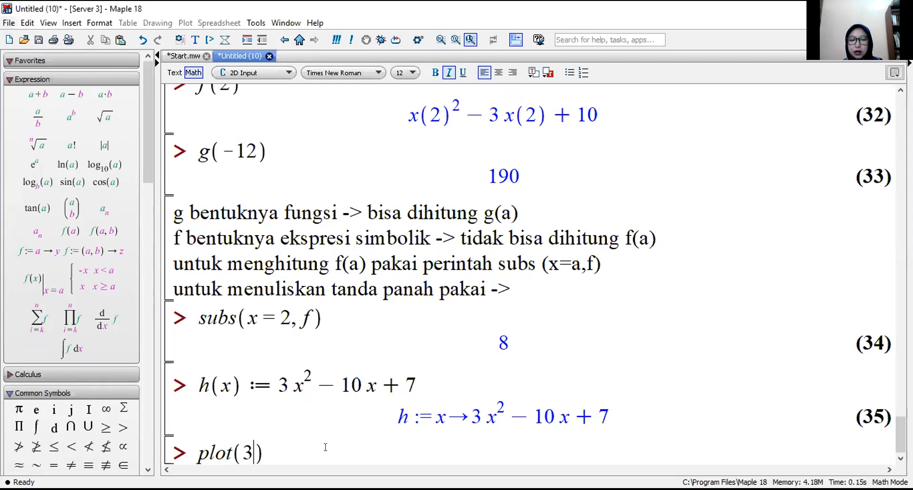
{"action": "type", "text": "+ "}
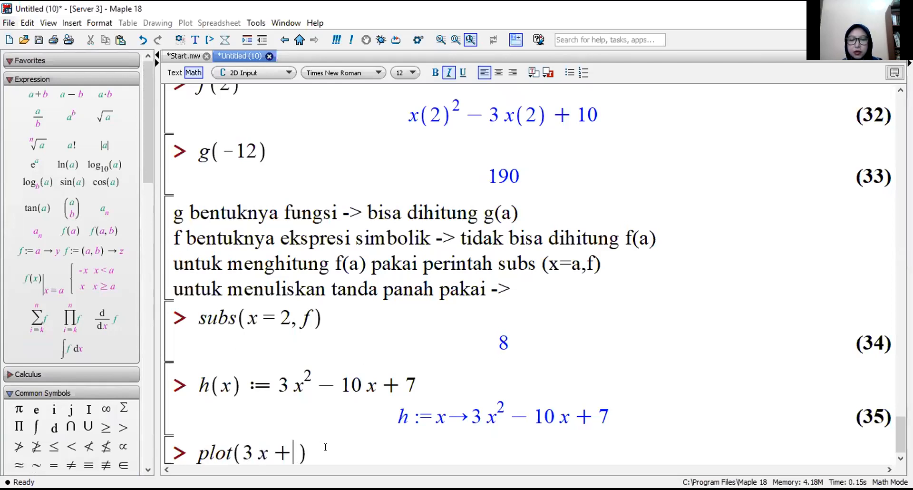
{"action": "type", "text": "2"}
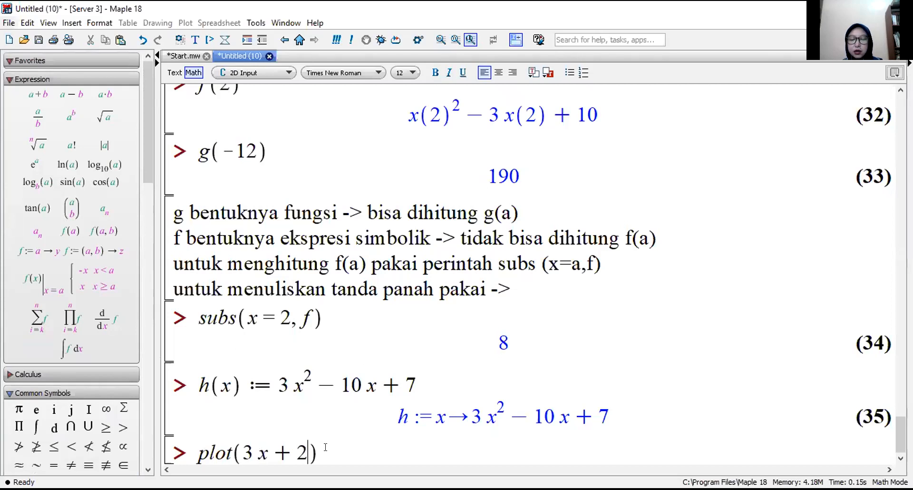
{"action": "key", "text": "Return"}
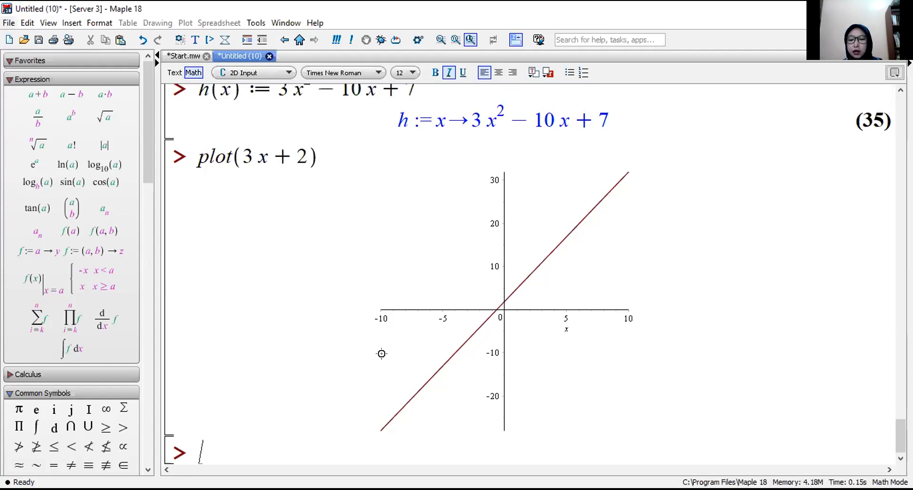
Plot 3x + 2 over the range x = -11..-9 in the input line below the first graph
{"action": "type", "text": "plot"}
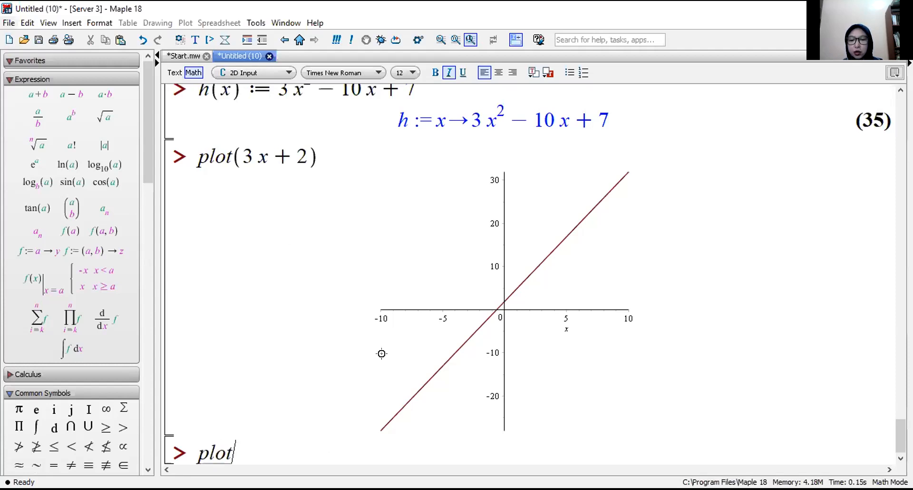
{"action": "type", "text": "(3 x + "}
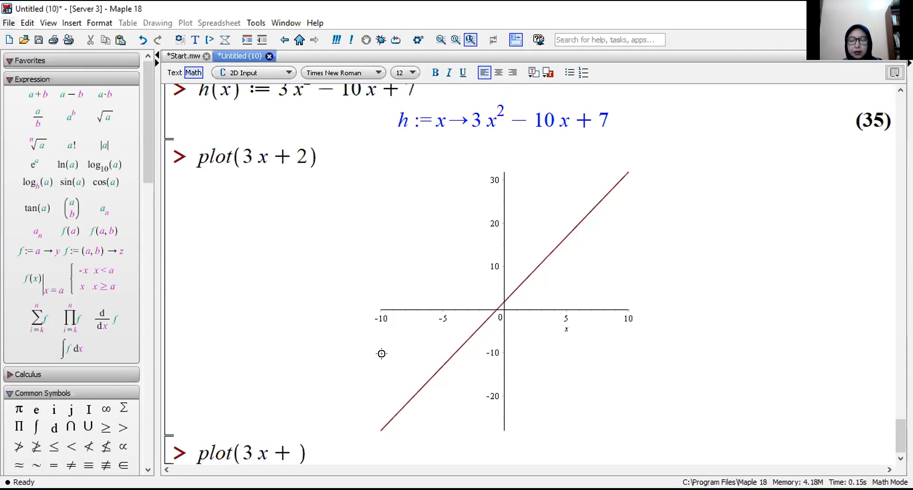
{"action": "type", "text": "2, "}
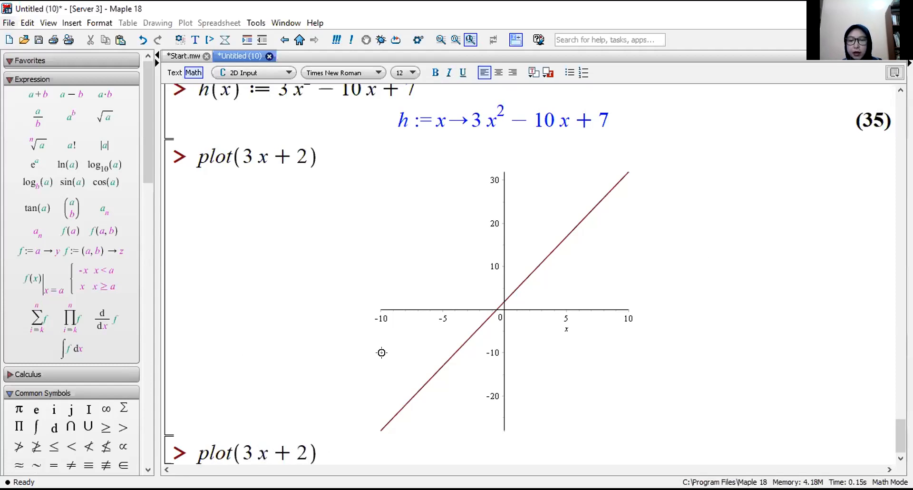
{"action": "type", "text": "x = "}
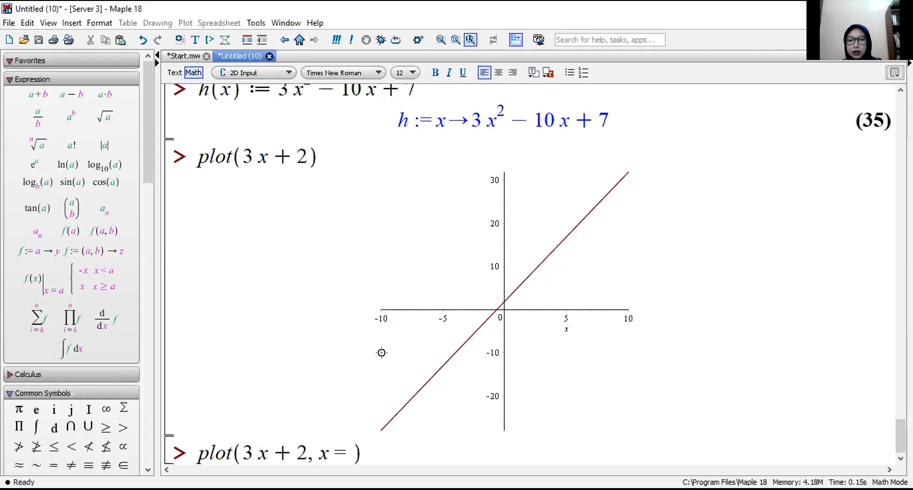
{"action": "type", "text": "-"}
{"action": "type", "text": "11 .. "}
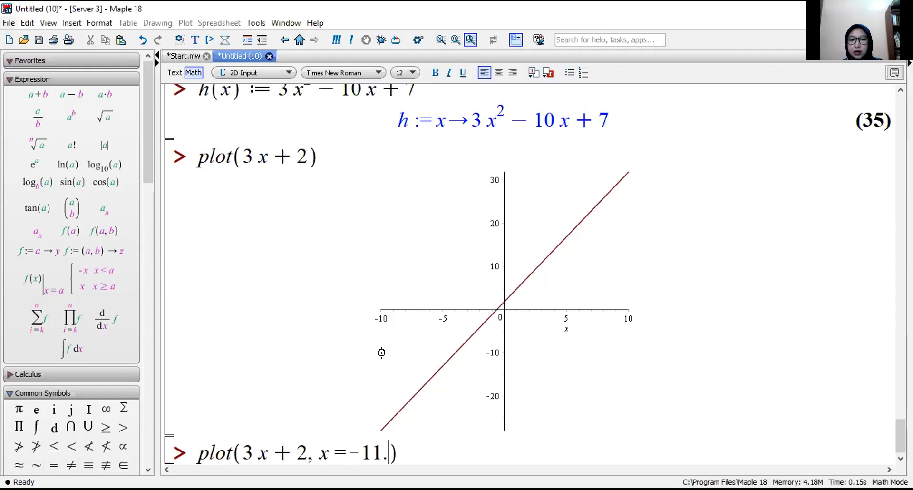
{"action": "type", "text": "-9"}
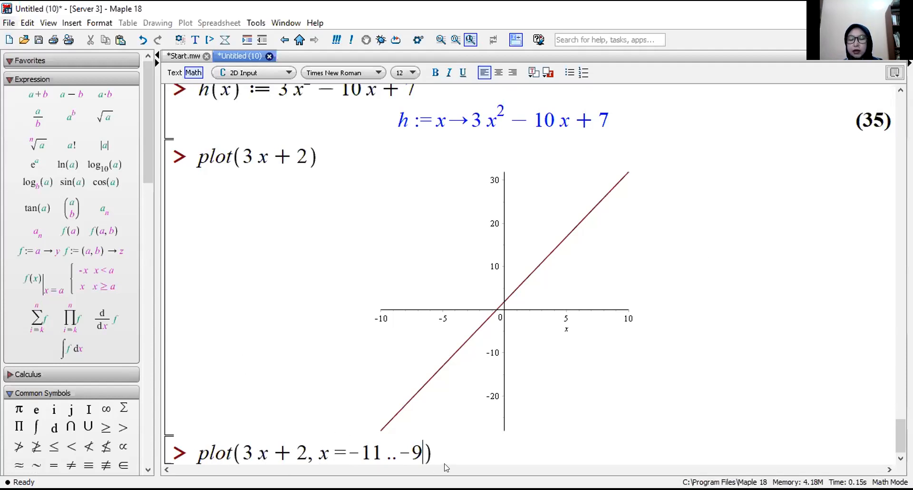
{"action": "left_click_drag", "start_coordinate": [380, 458], "coordinate": [395, 457]}
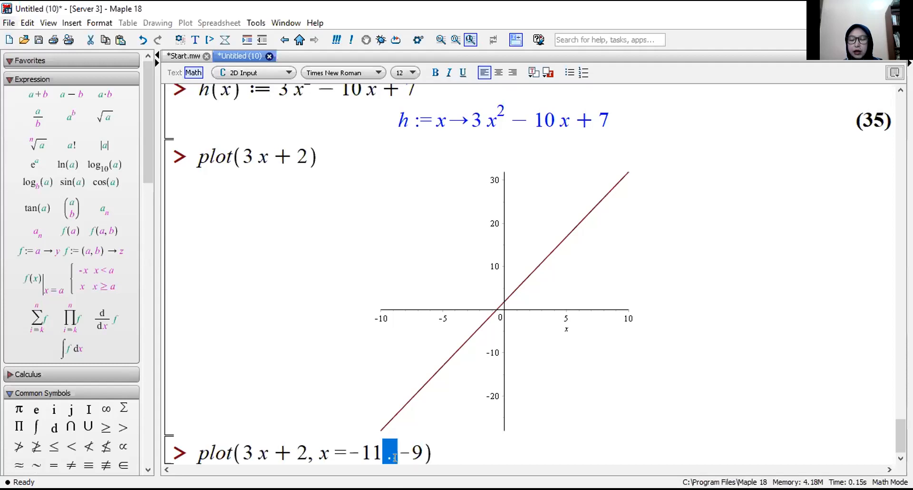
{"action": "left_click", "coordinate": [444, 455]}
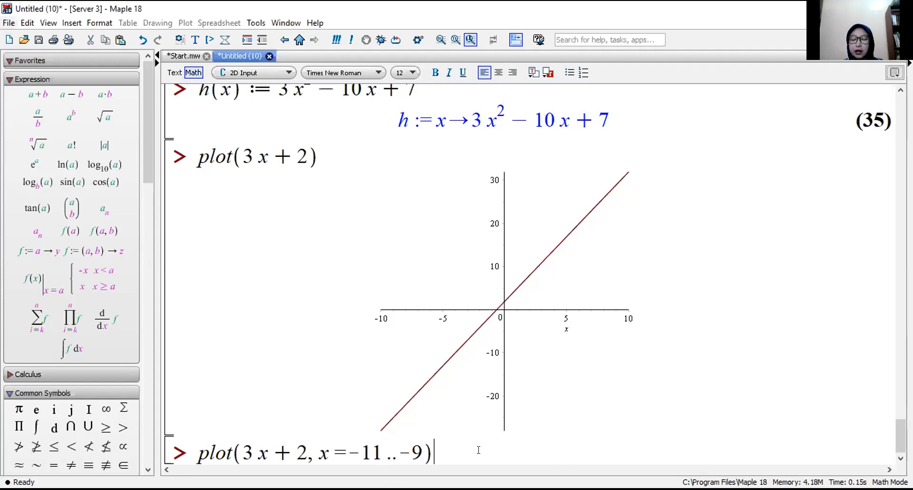
{"action": "key", "text": "Return"}
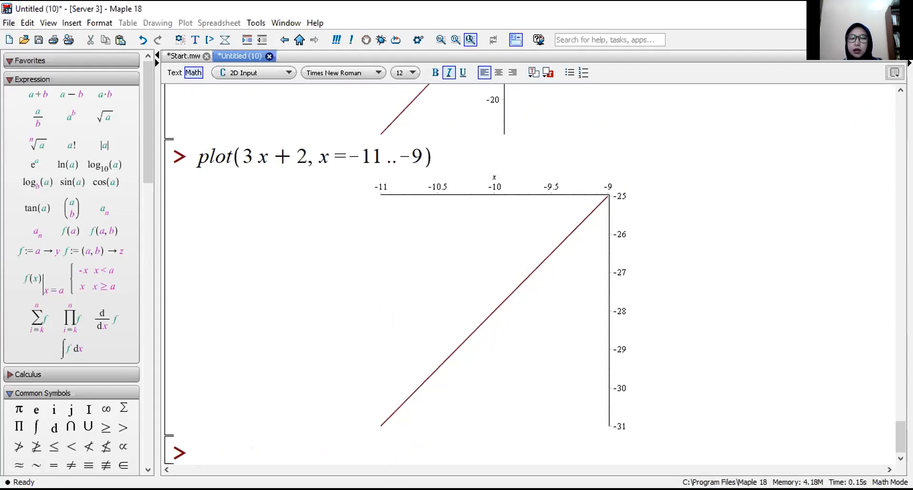
Plot 3x + 2 over x = -1..1 with color = pink in the empty input line below the second graph
{"action": "scroll", "coordinate": [601, 273], "scroll_direction": "up", "scroll_amount": 1}
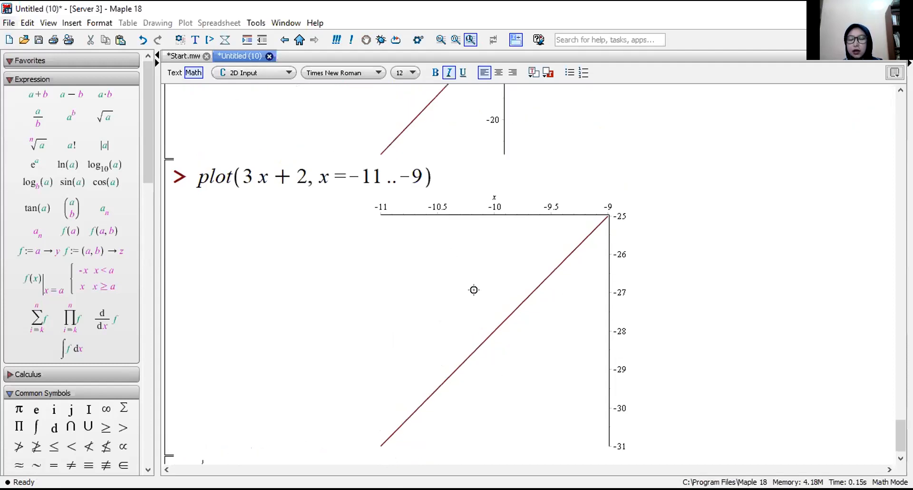
{"action": "scroll", "coordinate": [756, 381], "scroll_direction": "up", "scroll_amount": 2}
{"action": "scroll", "coordinate": [752, 382], "scroll_direction": "down", "scroll_amount": 2}
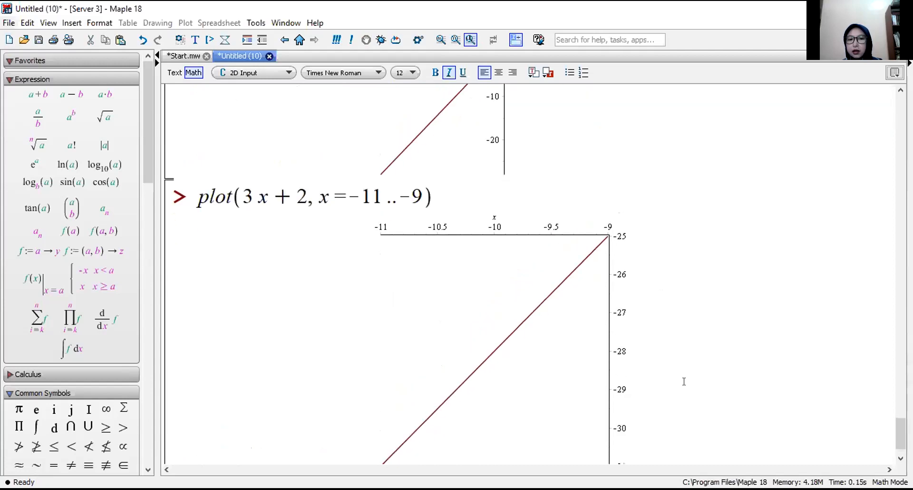
{"action": "scroll", "coordinate": [577, 345], "scroll_direction": "up", "scroll_amount": 3}
{"action": "scroll", "coordinate": [577, 345], "scroll_direction": "down", "scroll_amount": 4}
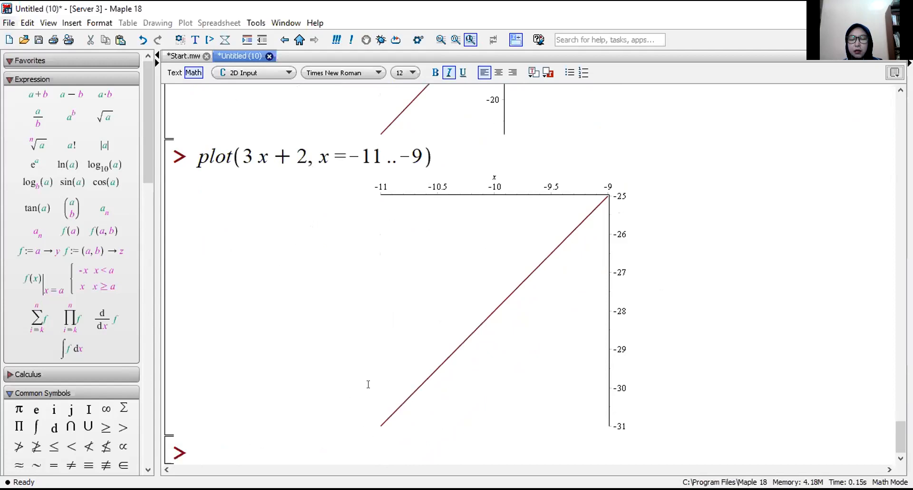
{"action": "type", "text": "plot"}
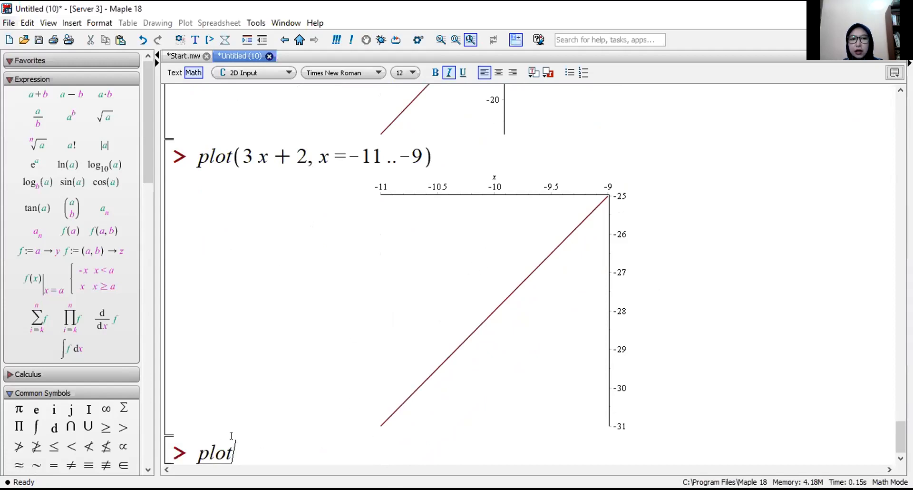
{"action": "type", "text": "(3"}
{"action": "type", "text": "x+2,"}
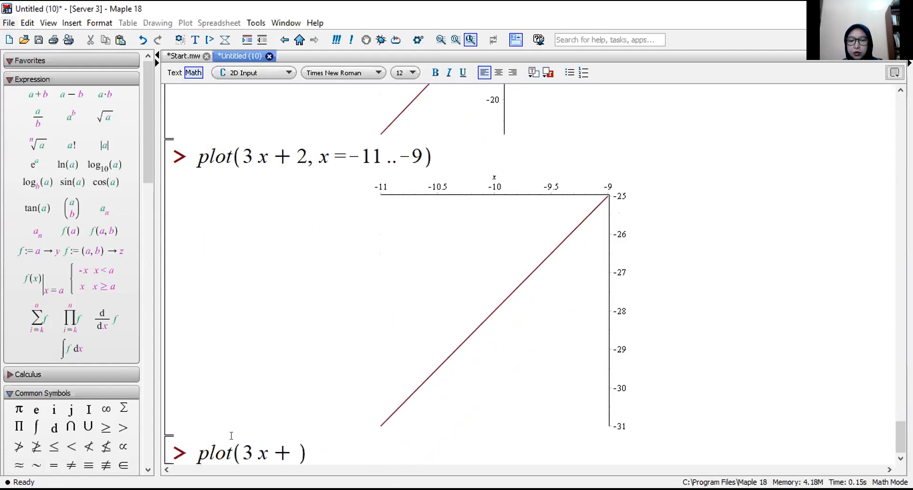
{"action": "type", "text": "x"}
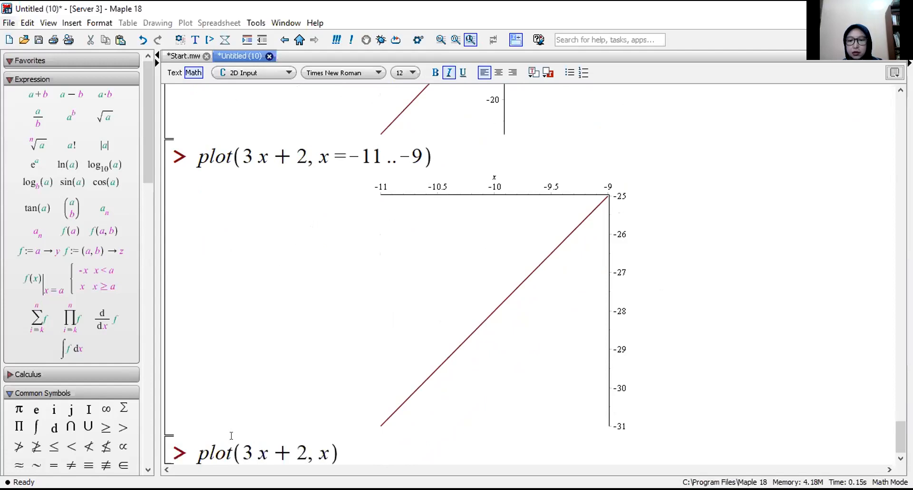
{"action": "type", "text": "= "}
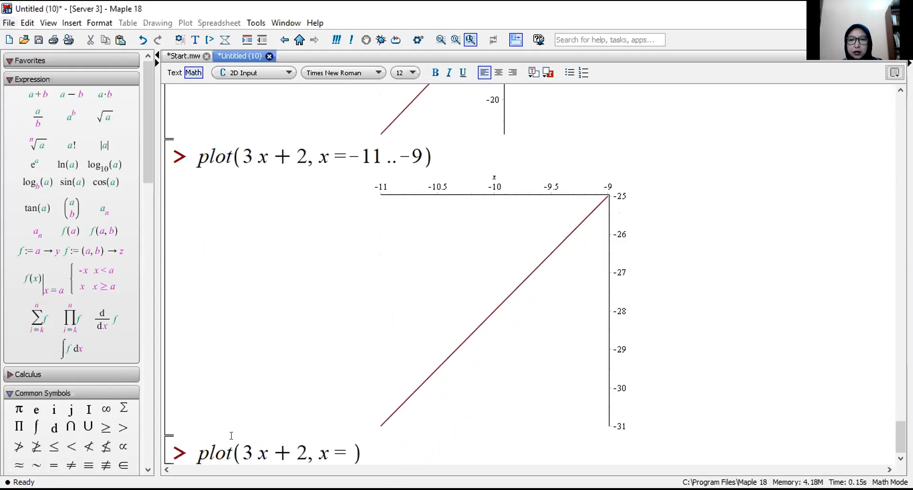
{"action": "type", "text": "-1..1"}
{"action": "type", "text": ","}
{"action": "type", "text": "co"}
{"action": "type", "text": "lor "}
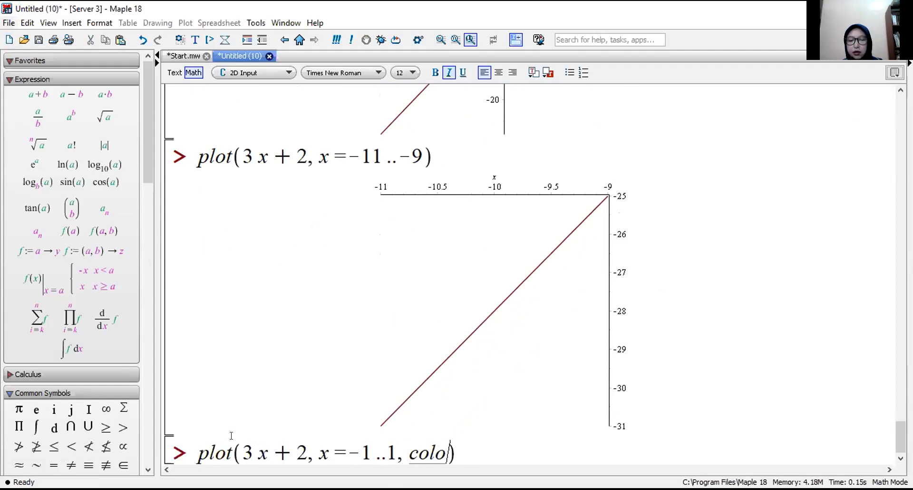
{"action": "type", "text": "= "}
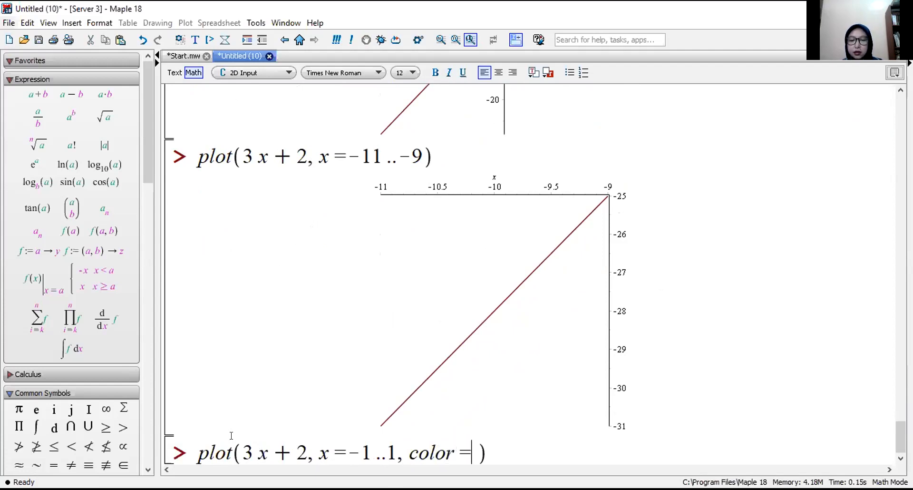
{"action": "type", "text": "pink"}
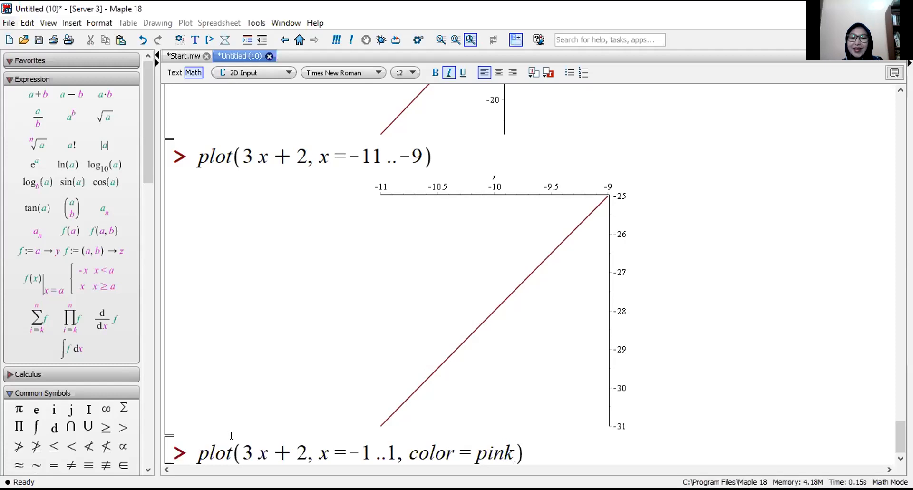
{"action": "key", "text": "Return"}
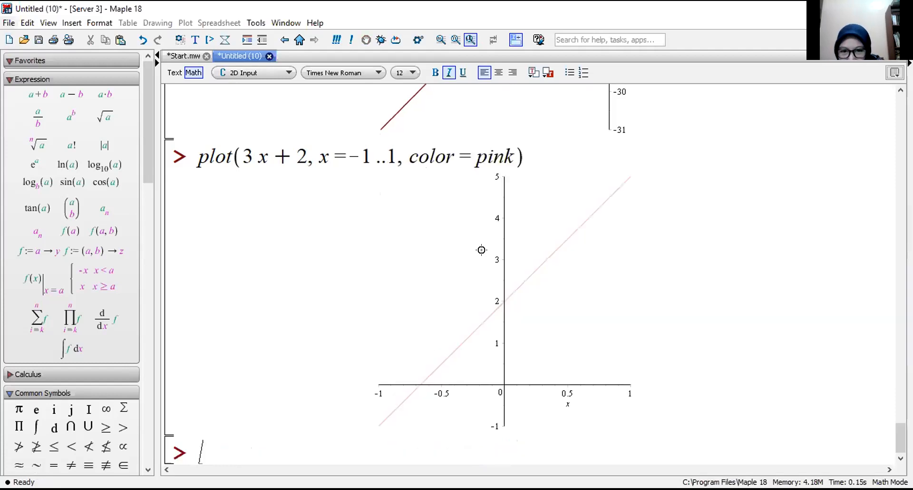
Change the color option of the x = -1..1 plot command to purple and re-execute it
{"action": "left_click", "coordinate": [476, 157]}
{"action": "key", "text": "shift+Right"}
{"action": "key", "text": "shift+Right"}
{"action": "key", "text": "shift+Right"}
{"action": "key", "text": "shift+Right"}
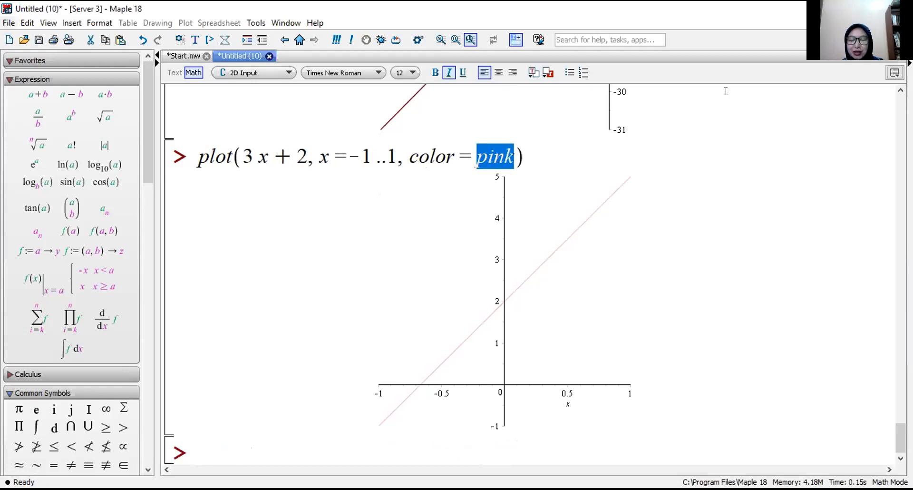
{"action": "type", "text": "purple"}
{"action": "key", "text": "Return"}
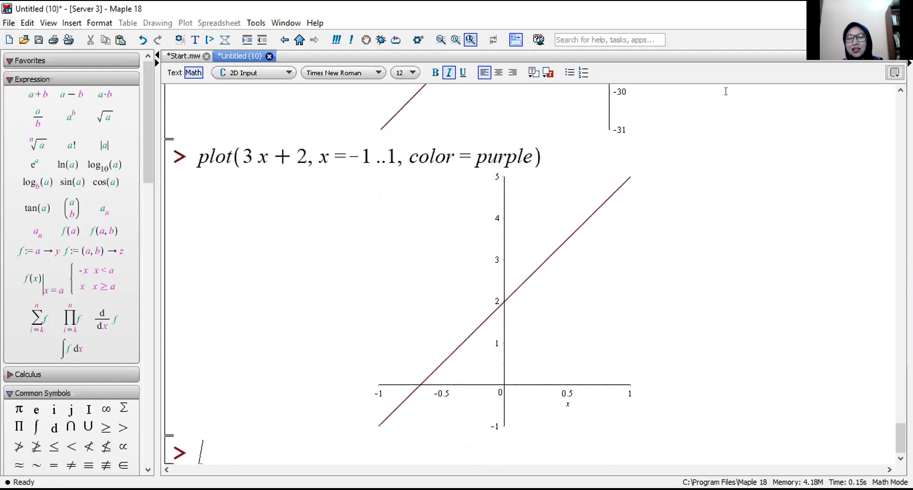
Replace the color value in the x = -1..1 plot command with blue and redraw the graph
{"action": "left_click_drag", "start_coordinate": [476, 150], "coordinate": [541, 155]}
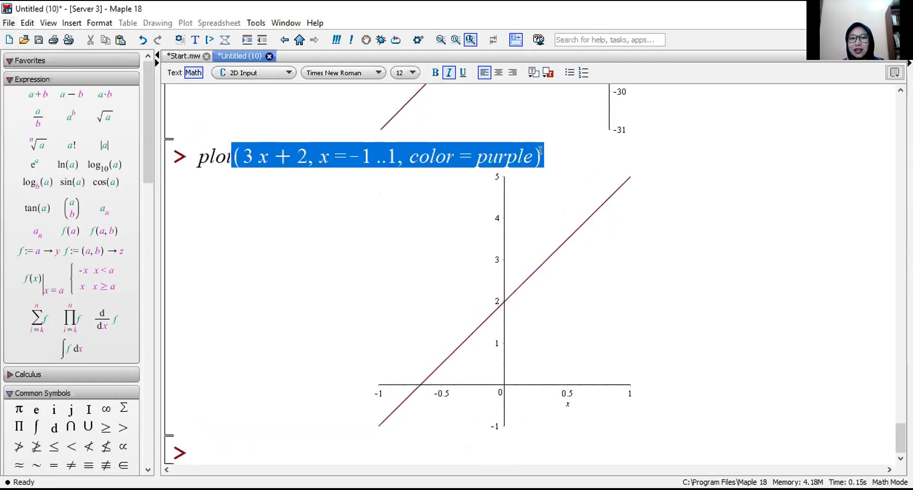
{"action": "left_click", "coordinate": [537, 151]}
{"action": "key", "text": "shift+Left"}
{"action": "key", "text": "shift+Left"}
{"action": "key", "text": "shift+Left"}
{"action": "key", "text": "shift+Left"}
{"action": "key", "text": "shift+Left"}
{"action": "key", "text": "shift+Left"}
{"action": "key", "text": "shift+Left"}
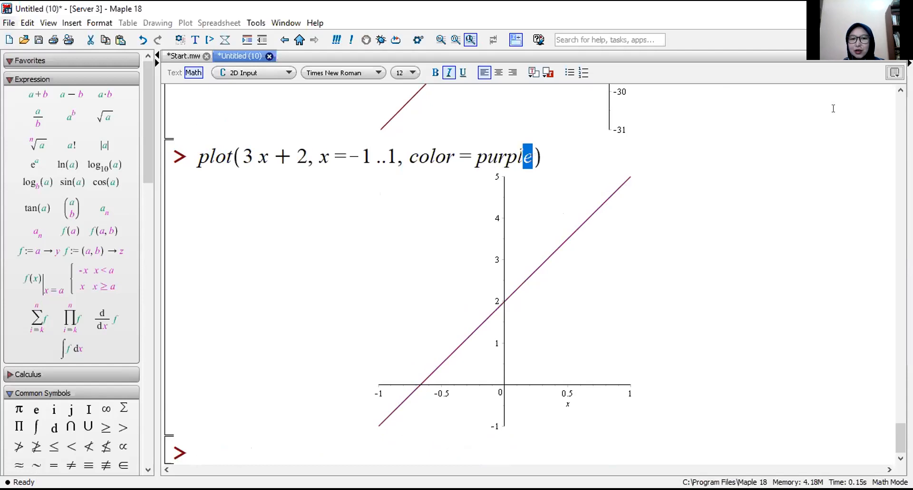
{"action": "type", "text": "= blue"}
{"action": "key", "text": "Return"}
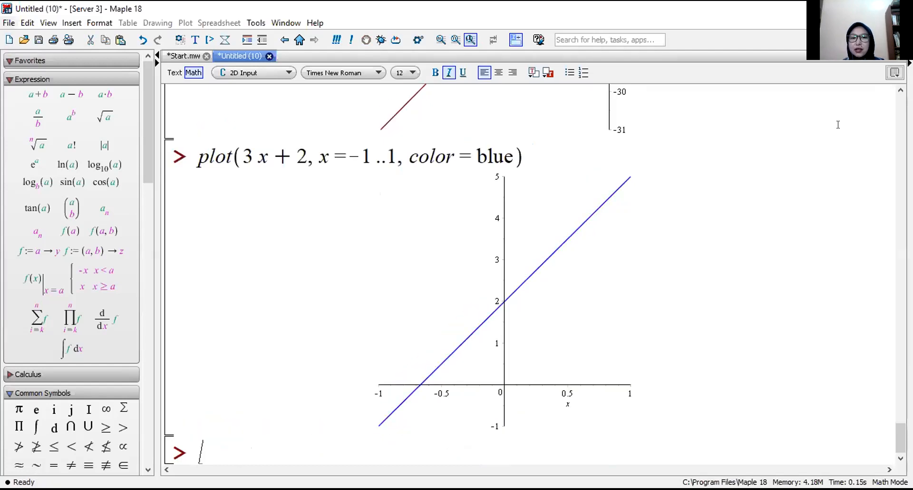
Set the line color of the x = -1..1 plot to green and run the command again
{"action": "left_click", "coordinate": [472, 156]}
{"action": "key", "text": "shift+Right"}
{"action": "key", "text": "shift+Right"}
{"action": "key", "text": "shift+Right"}
{"action": "key", "text": "shift+Right"}
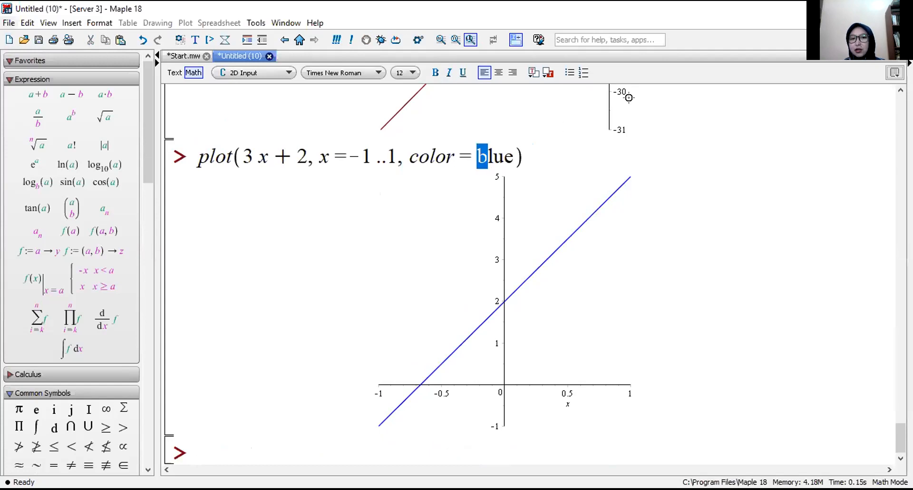
{"action": "type", "text": "gre"}
{"action": "type", "text": "en"}
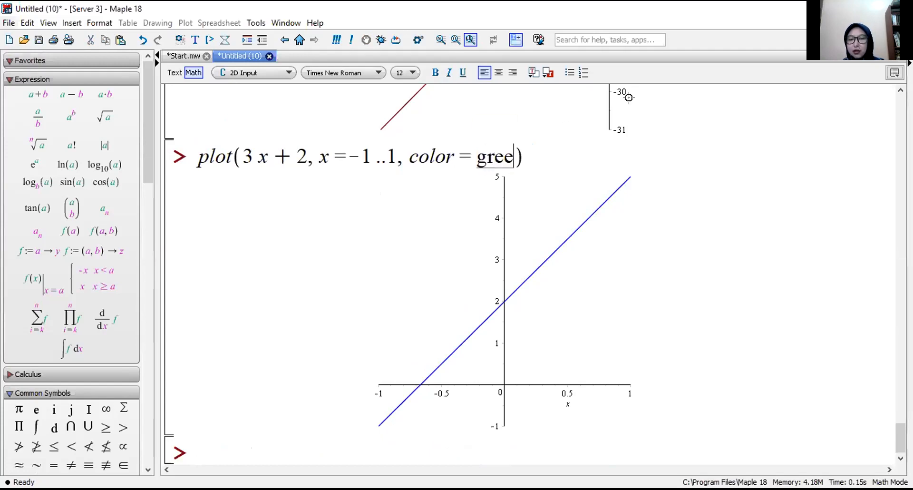
{"action": "key", "text": "Return"}
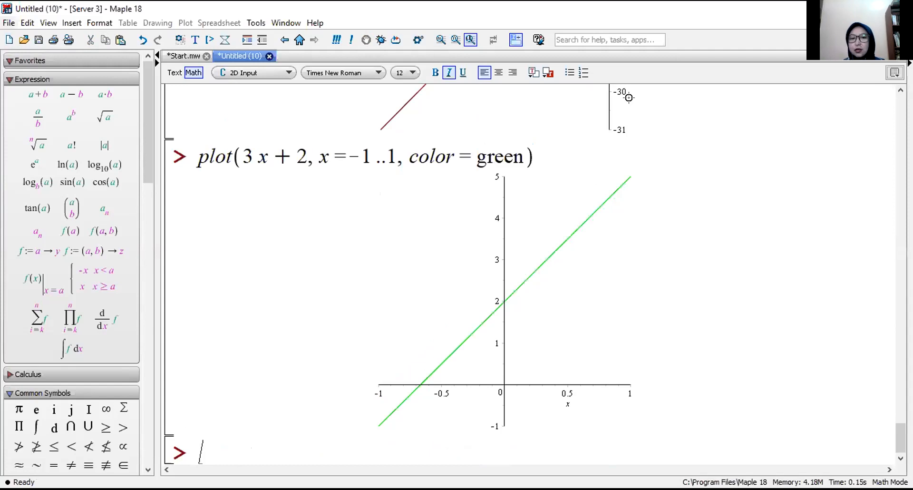
Redraw the x = -1..1 plot of 3x + 2 with its color option set to yellow
{"action": "left_click", "coordinate": [460, 156]}
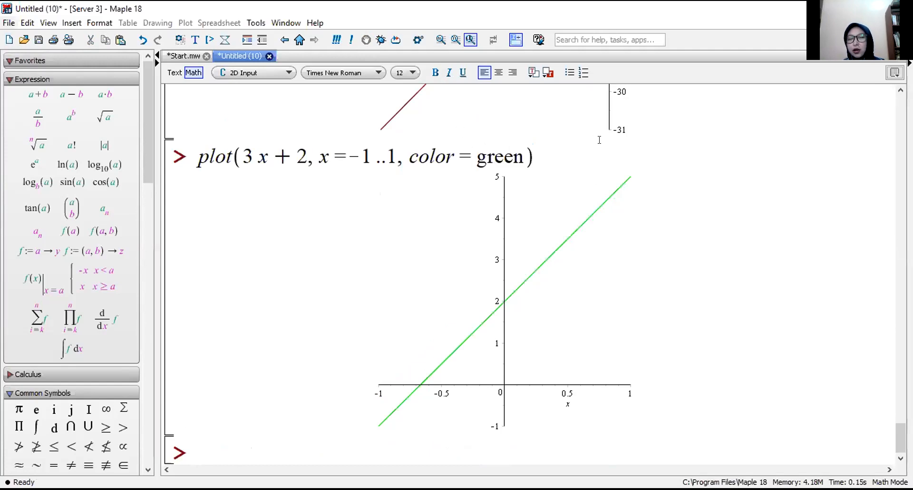
{"action": "key", "text": "shift+Right"}
{"action": "key", "text": "shift+Right"}
{"action": "key", "text": "shift+Right"}
{"action": "key", "text": "shift+Right"}
{"action": "key", "text": "shift+Right"}
{"action": "type", "text": "yellow"}
{"action": "key", "text": "Return"}
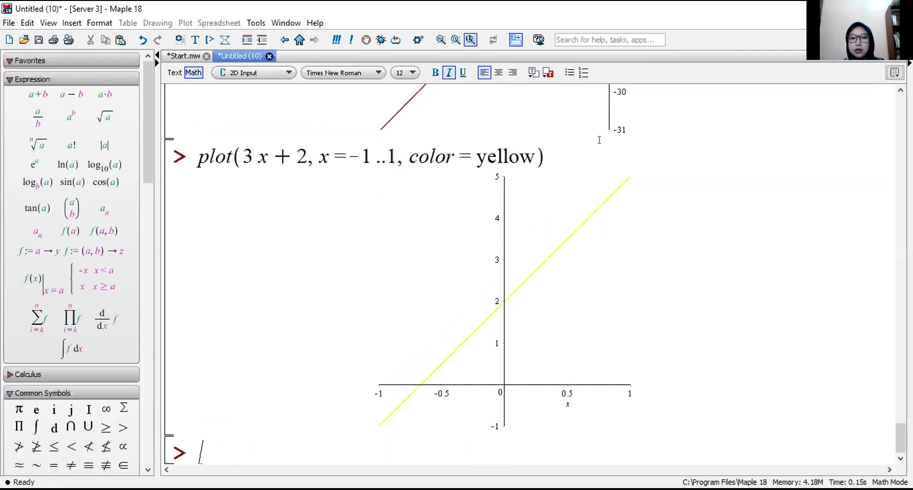
Set the color option in the x = -1..1 plot command to orange and re-execute the line
{"action": "double_click", "coordinate": [575, 145]}
{"action": "left_click_drag", "start_coordinate": [574, 144], "coordinate": [567, 70]}
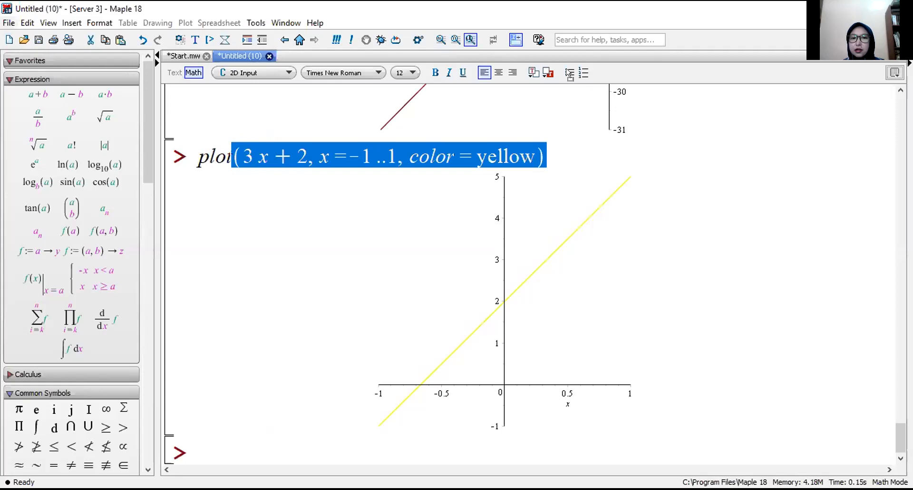
{"action": "left_click_drag", "start_coordinate": [477, 157], "coordinate": [535, 157]}
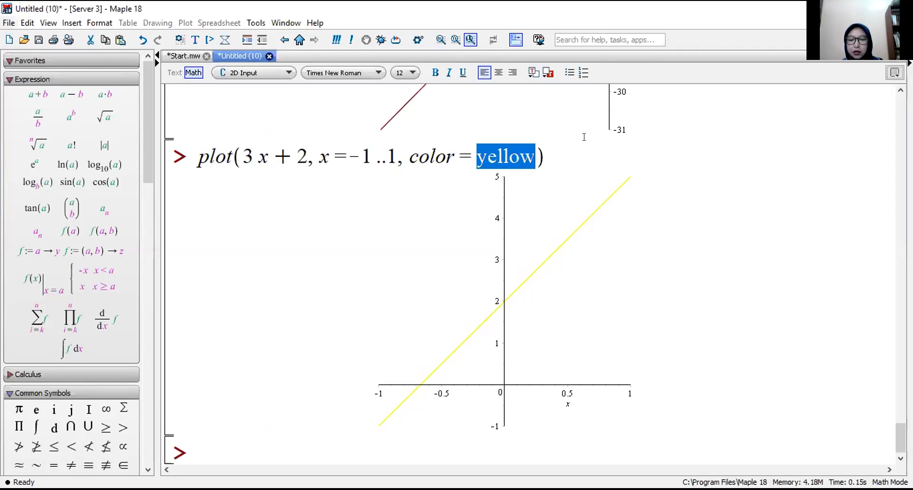
{"action": "type", "text": "orange"}
{"action": "key", "text": "Return"}
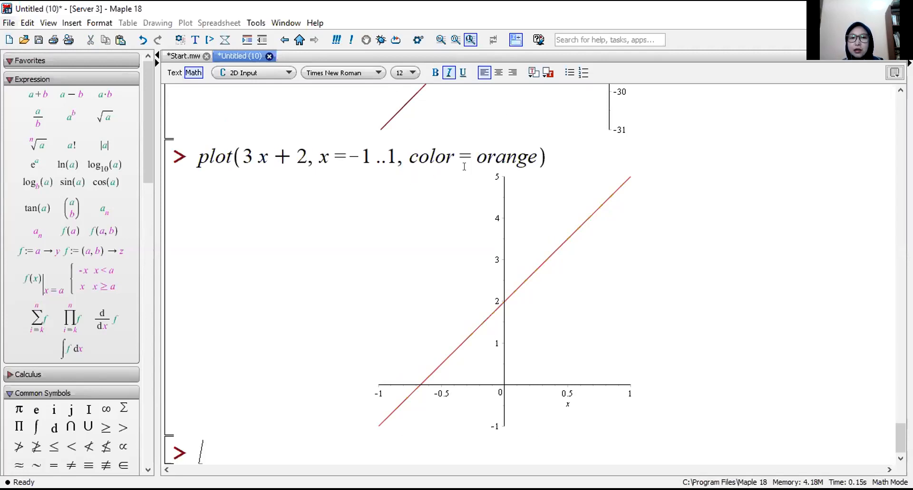
Try to redraw the x = -1..1 plot of 3x + 2 with color = lilac
{"action": "left_click", "coordinate": [476, 158]}
{"action": "scroll", "coordinate": [503, 159], "scroll_direction": "up", "scroll_amount": 1}
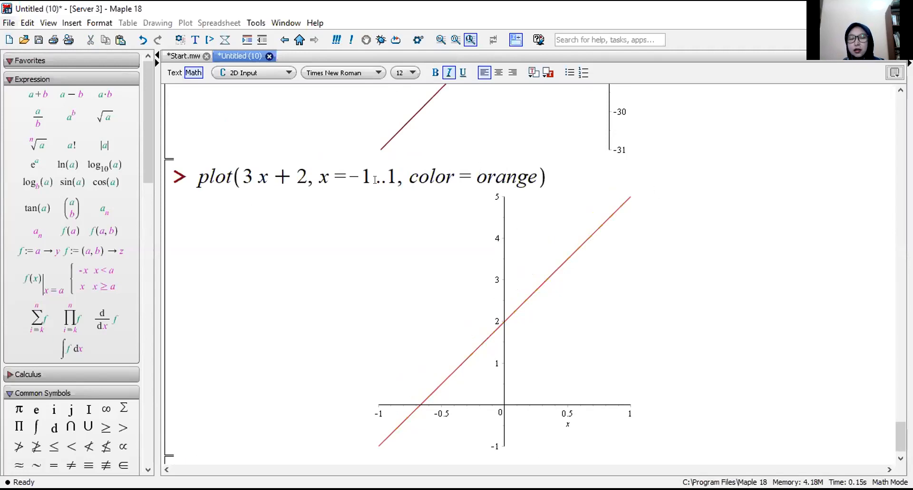
{"action": "key", "text": "shift+Right"}
{"action": "key", "text": "shift+Right"}
{"action": "key", "text": "shift+Right"}
{"action": "key", "text": "shift+Right"}
{"action": "key", "text": "shift+Right"}
{"action": "key", "text": "shift+Right"}
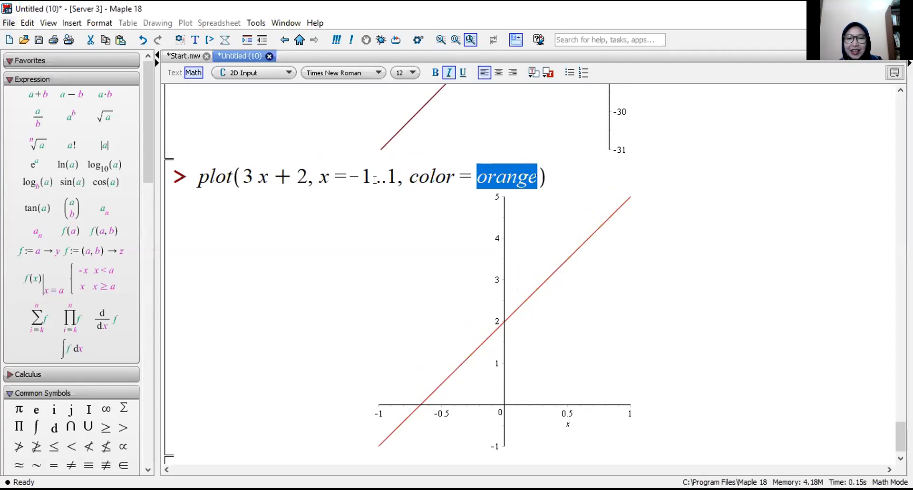
{"action": "type", "text": "lilac"}
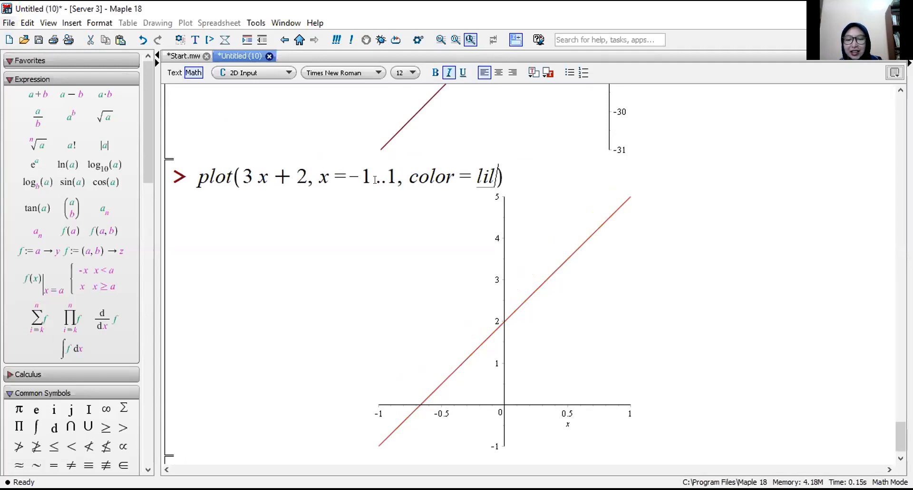
{"action": "key", "text": "Return"}
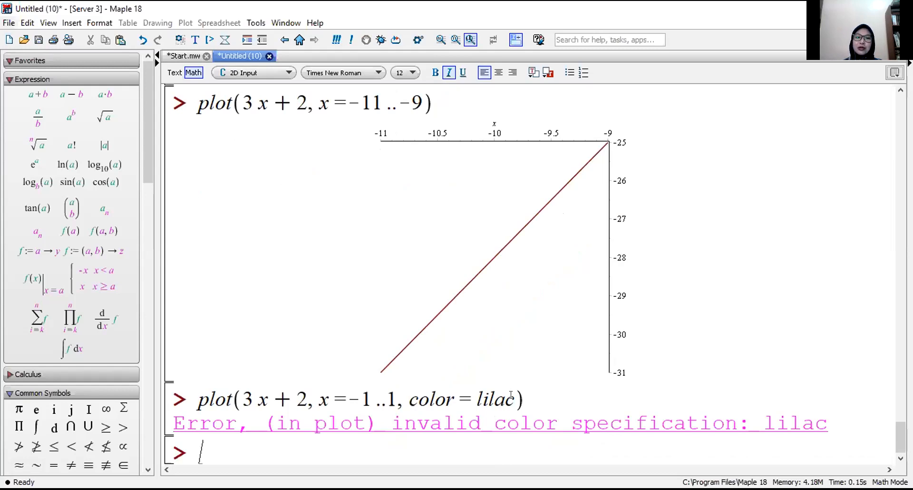
Replace the color value in the x = -1..1 plot command with brown and execute it
{"action": "left_click", "coordinate": [470, 395]}
{"action": "key", "text": "shift+Right"}
{"action": "key", "text": "shift+Right"}
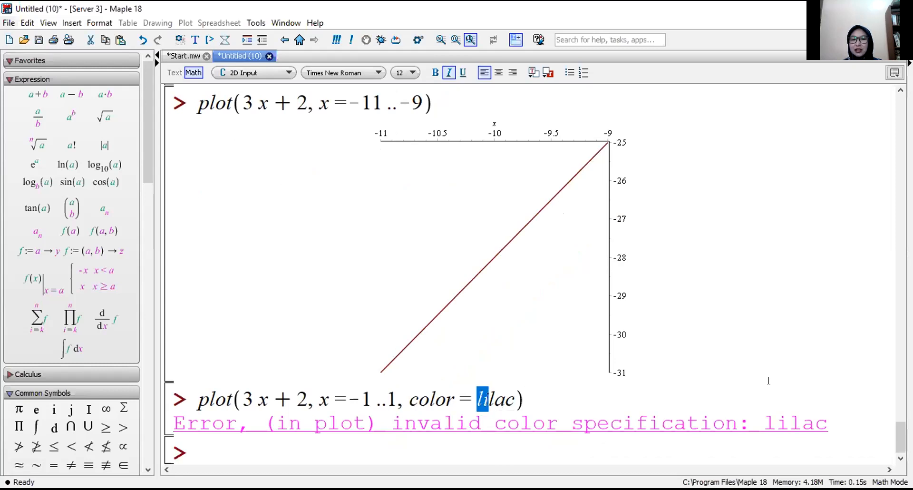
{"action": "key", "text": "shift+Right"}
{"action": "key", "text": "shift+Right"}
{"action": "key", "text": "shift+Right"}
{"action": "type", "text": "brown"}
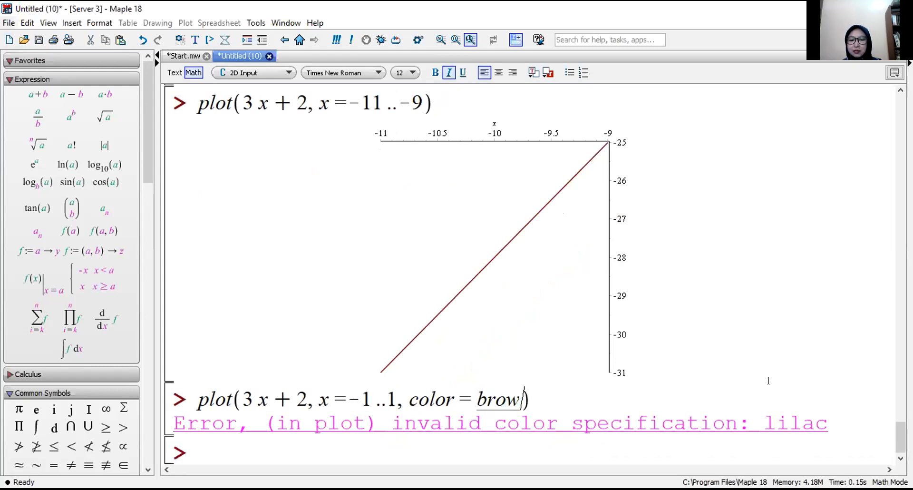
{"action": "key", "text": "Return"}
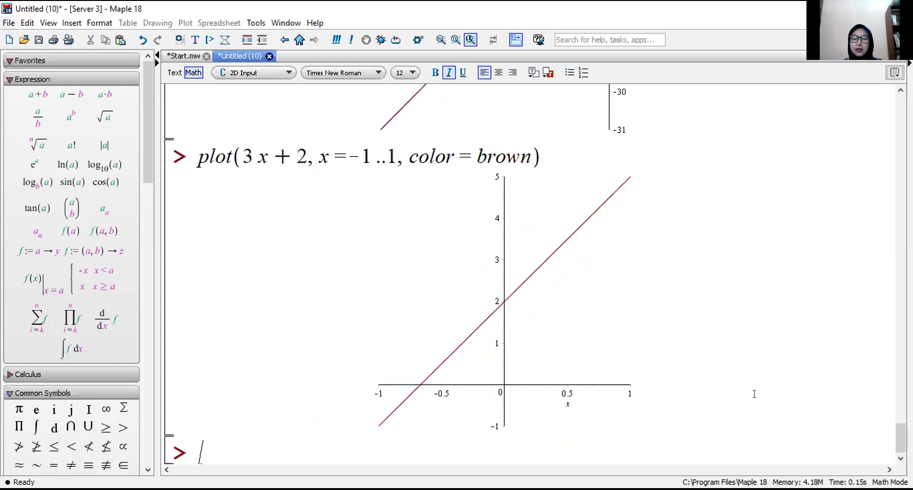
{"action": "scroll", "coordinate": [618, 399], "scroll_direction": "up", "scroll_amount": 1}
{"action": "scroll", "coordinate": [670, 416], "scroll_direction": "up", "scroll_amount": 2}
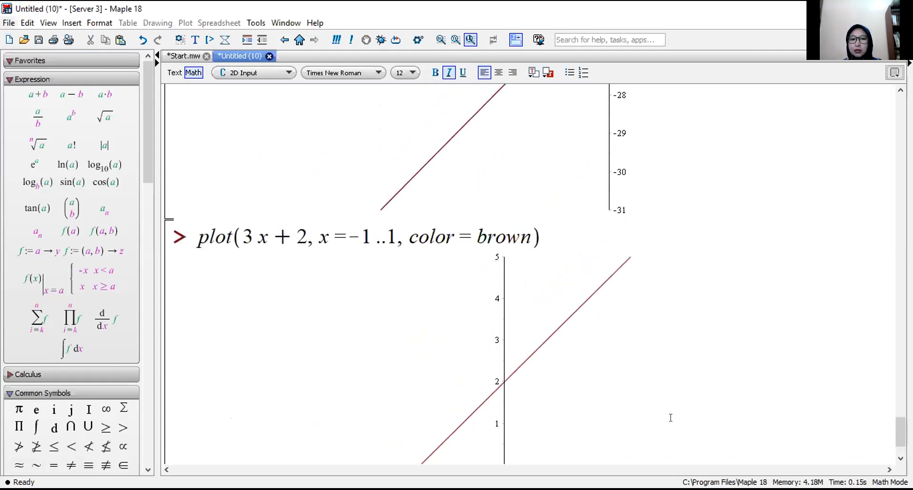
{"action": "scroll", "coordinate": [730, 416], "scroll_direction": "down", "scroll_amount": 2}
{"action": "scroll", "coordinate": [732, 418], "scroll_direction": "up", "scroll_amount": 1}
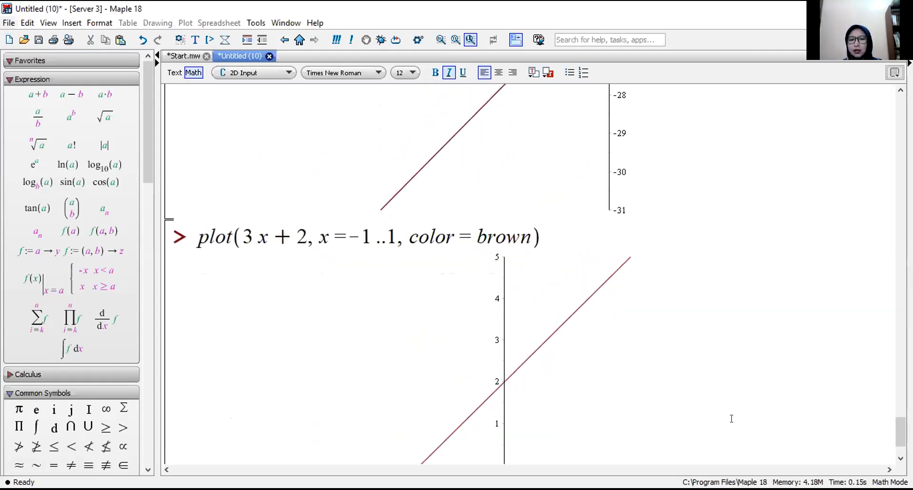
{"action": "scroll", "coordinate": [597, 333], "scroll_direction": "down", "scroll_amount": 1}
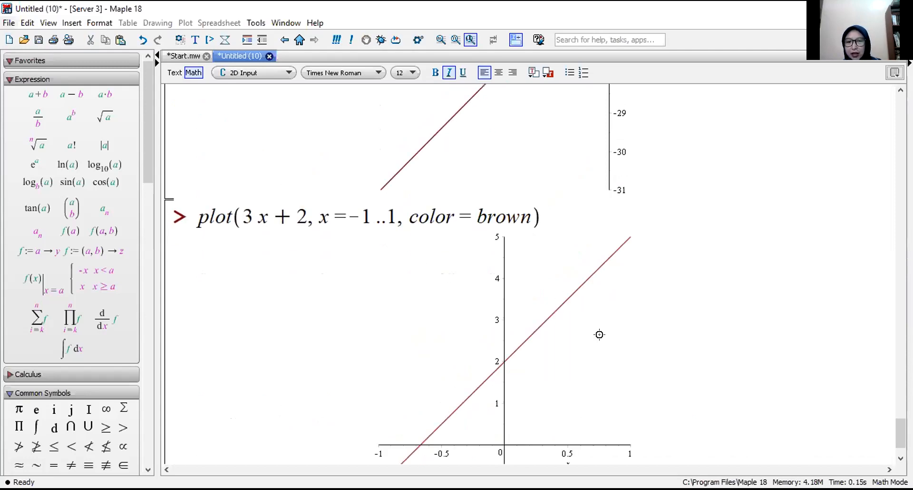
{"action": "scroll", "coordinate": [701, 329], "scroll_direction": "up", "scroll_amount": 1}
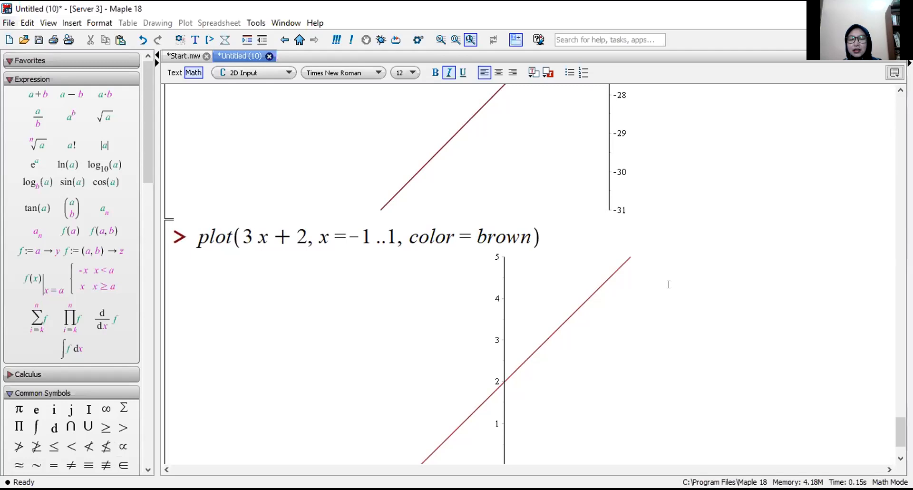
Select the x = -11..-9 plot of 3x + 2 and examine the plot options offered for it
{"action": "scroll", "coordinate": [701, 246], "scroll_direction": "up", "scroll_amount": 3}
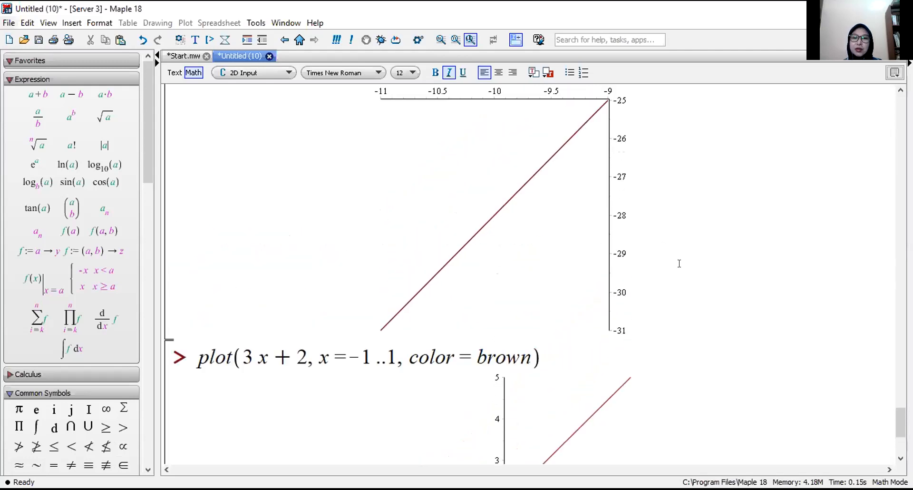
{"action": "scroll", "coordinate": [601, 298], "scroll_direction": "up", "scroll_amount": 1}
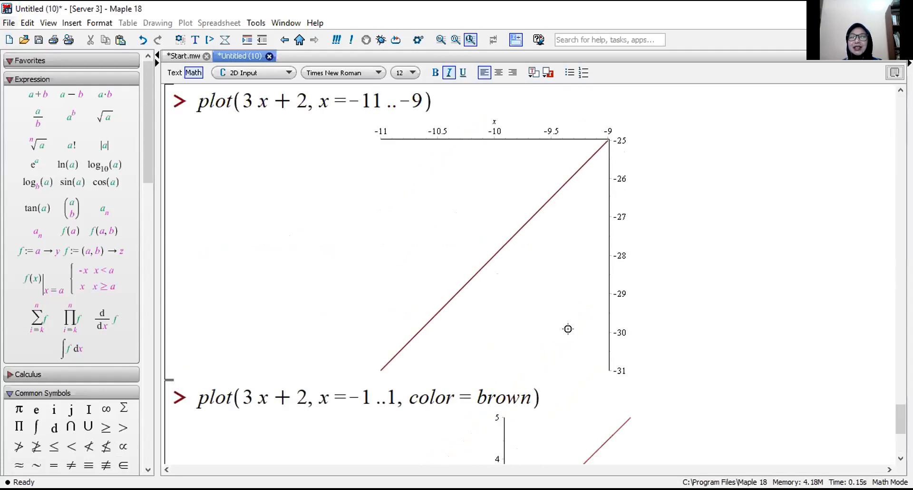
{"action": "scroll", "coordinate": [712, 276], "scroll_direction": "up", "scroll_amount": 1}
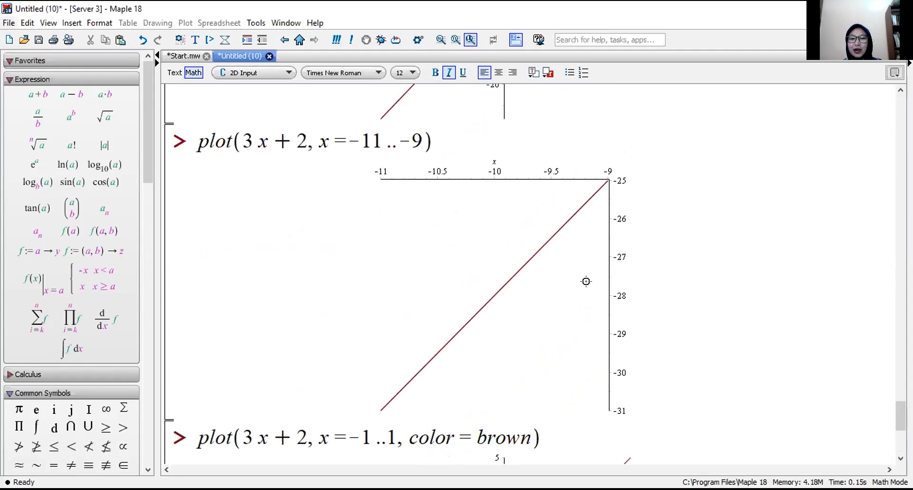
{"action": "left_click", "coordinate": [563, 287]}
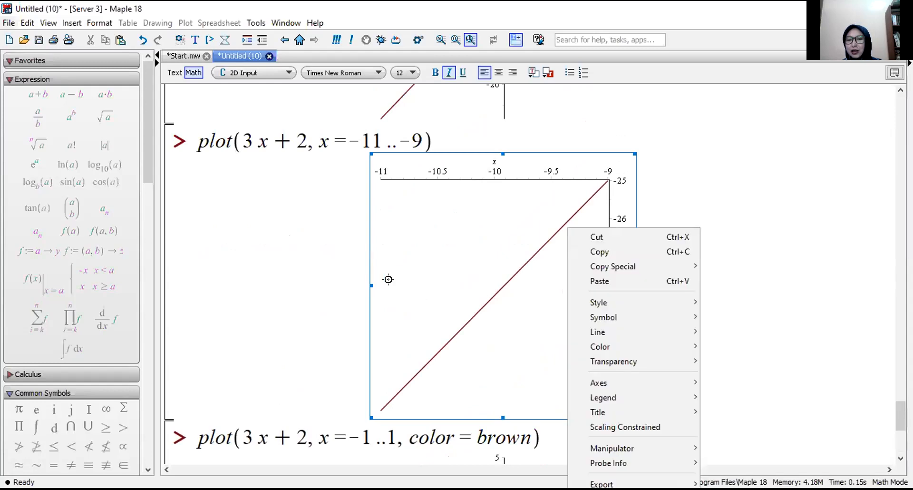
{"action": "left_click", "coordinate": [485, 269]}
{"action": "right_click", "coordinate": [547, 281]}
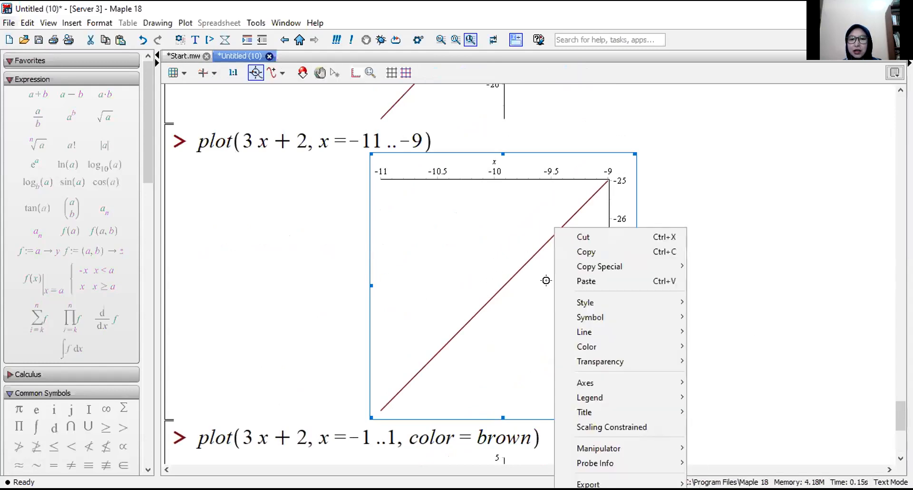
{"action": "left_click", "coordinate": [478, 243]}
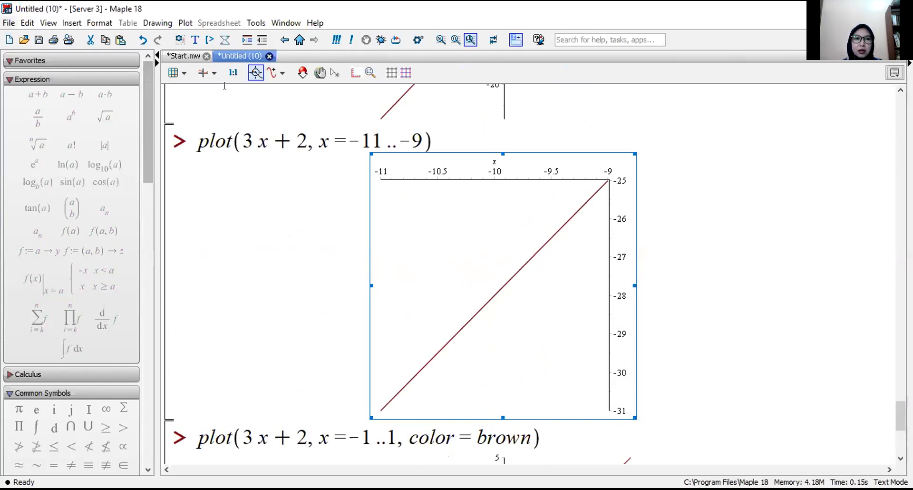
Cycle the x = -11..-9 plot through the available drawing styles, including points, and leave it in line style
{"action": "left_click", "coordinate": [185, 73]}
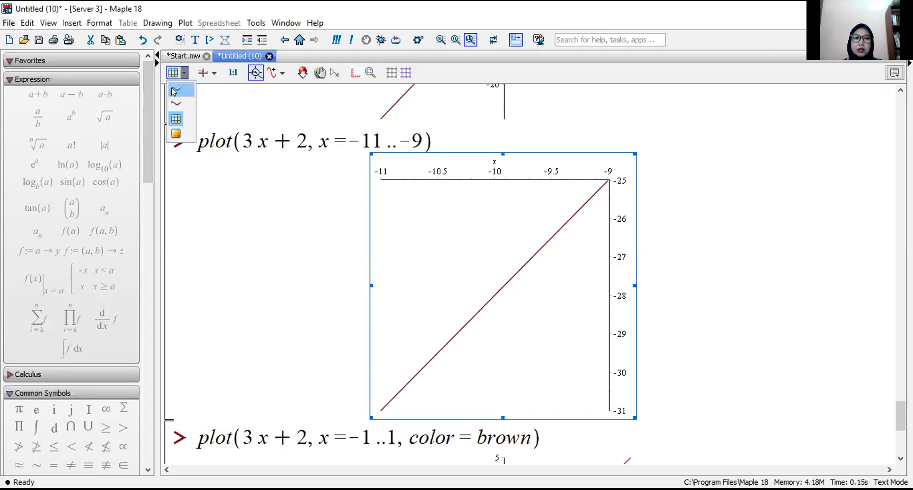
{"action": "left_click", "coordinate": [174, 90]}
{"action": "left_click", "coordinate": [184, 73]}
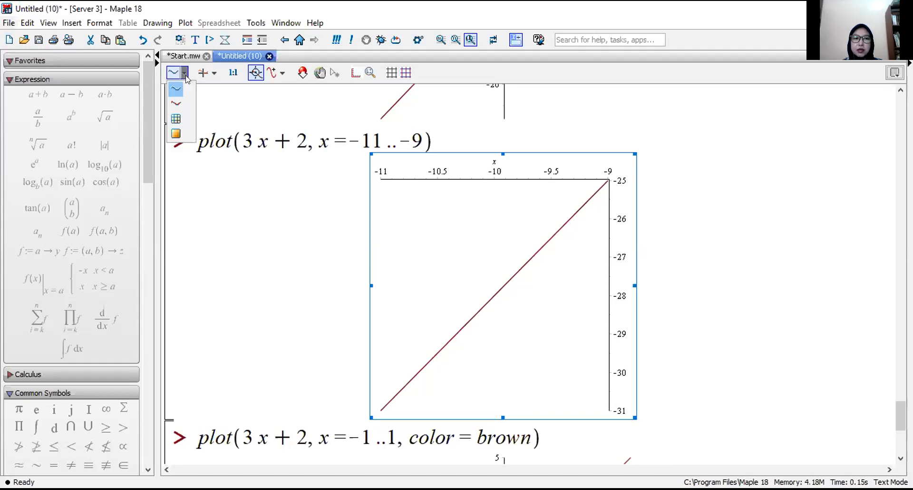
{"action": "left_click", "coordinate": [177, 118]}
{"action": "left_click", "coordinate": [184, 73]}
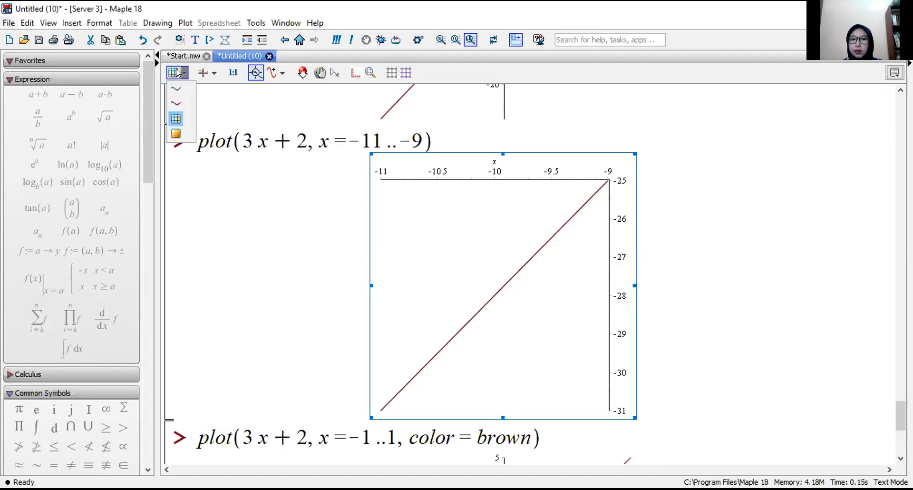
{"action": "left_click", "coordinate": [182, 124]}
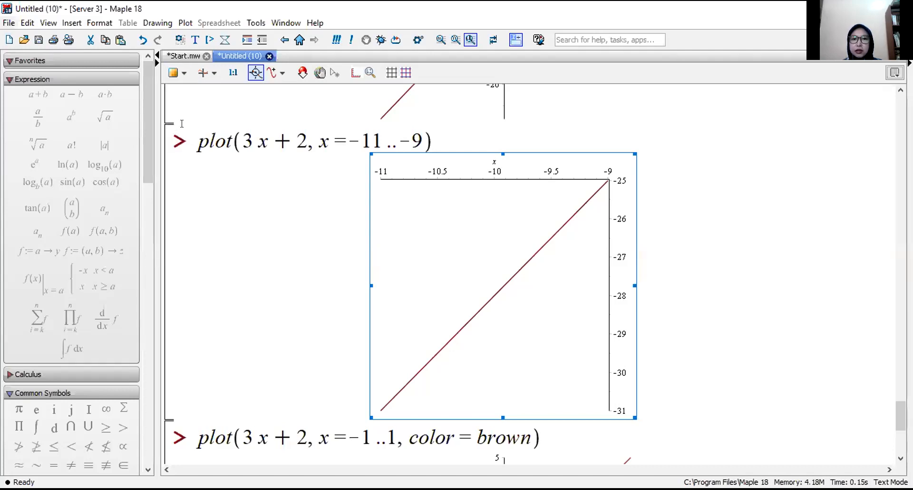
{"action": "left_click", "coordinate": [184, 73]}
{"action": "left_click", "coordinate": [172, 102]}
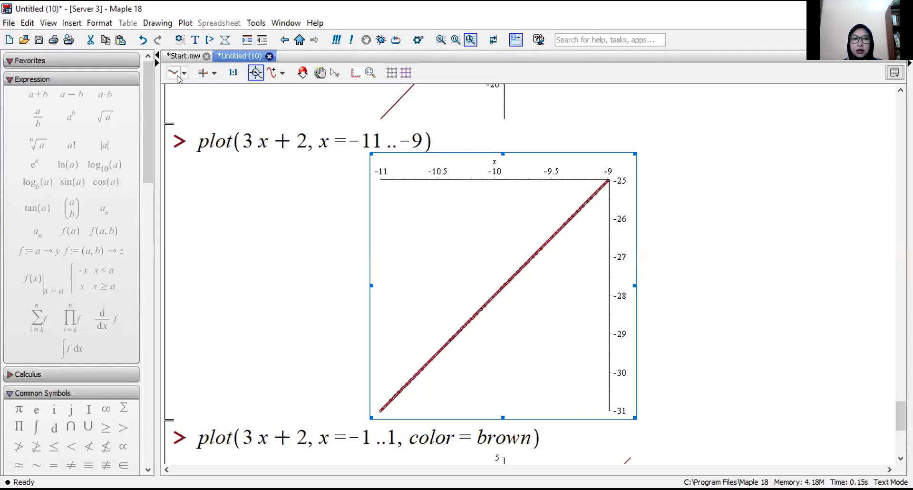
{"action": "left_click", "coordinate": [185, 73]}
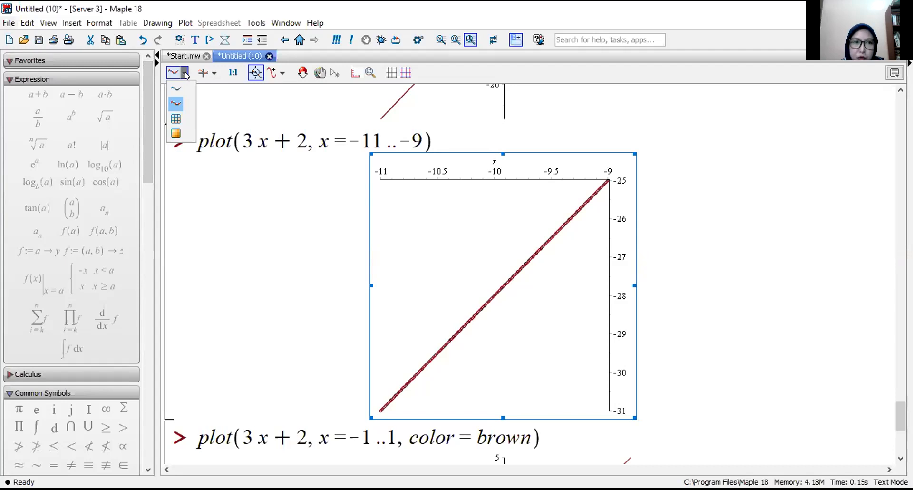
{"action": "left_click", "coordinate": [175, 89]}
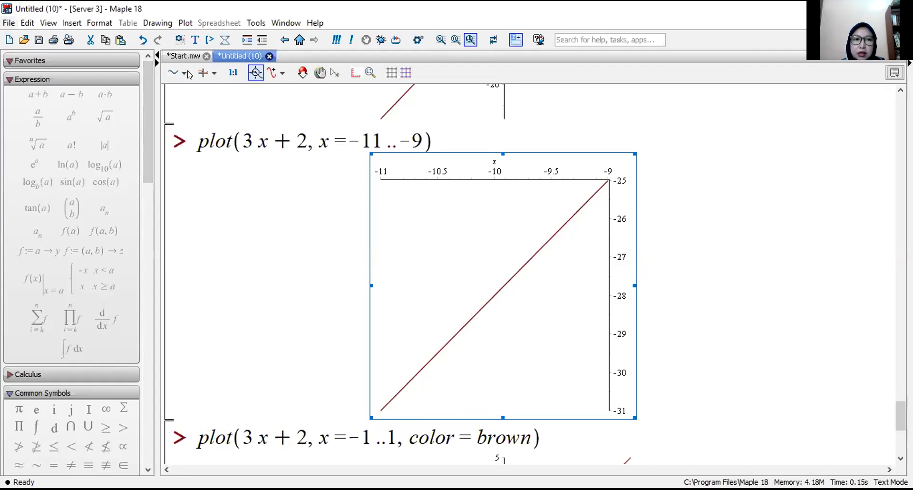
Show the x = -11..-9 plot with boxed and framed axes, and return it to normal axes
{"action": "left_click", "coordinate": [214, 74]}
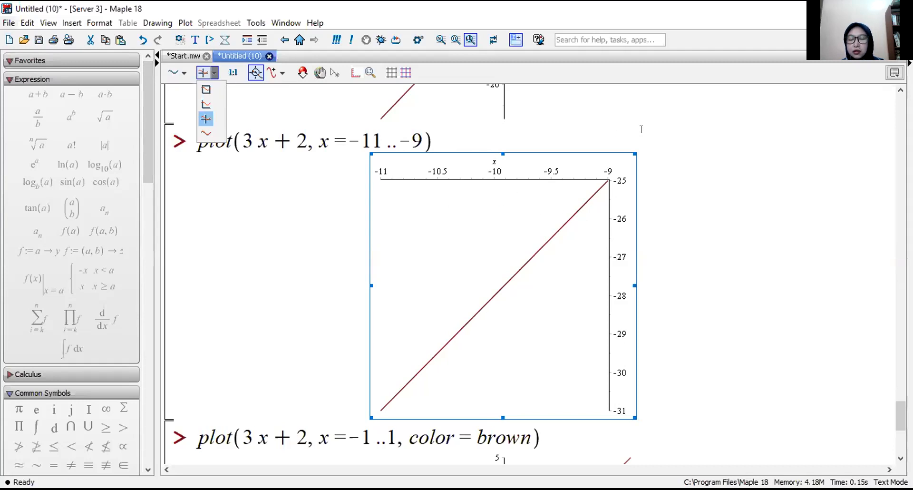
{"action": "left_click", "coordinate": [207, 88]}
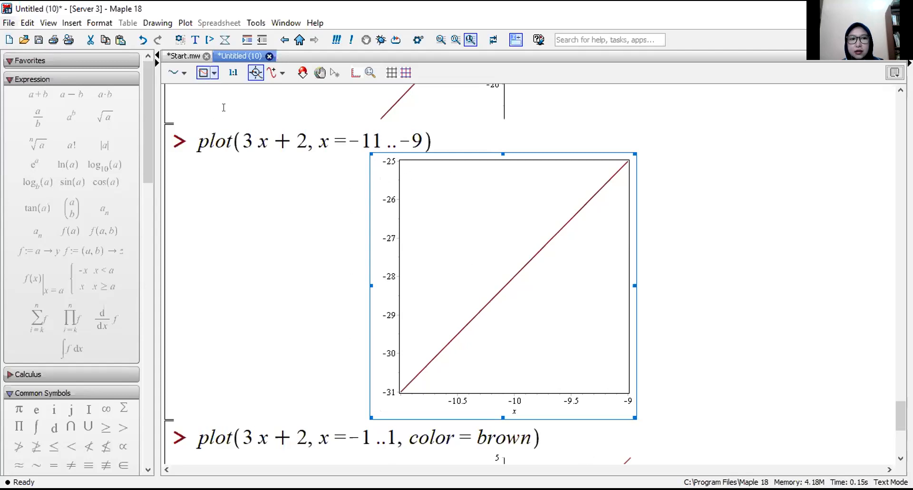
{"action": "left_click", "coordinate": [215, 73]}
{"action": "left_click", "coordinate": [200, 105]}
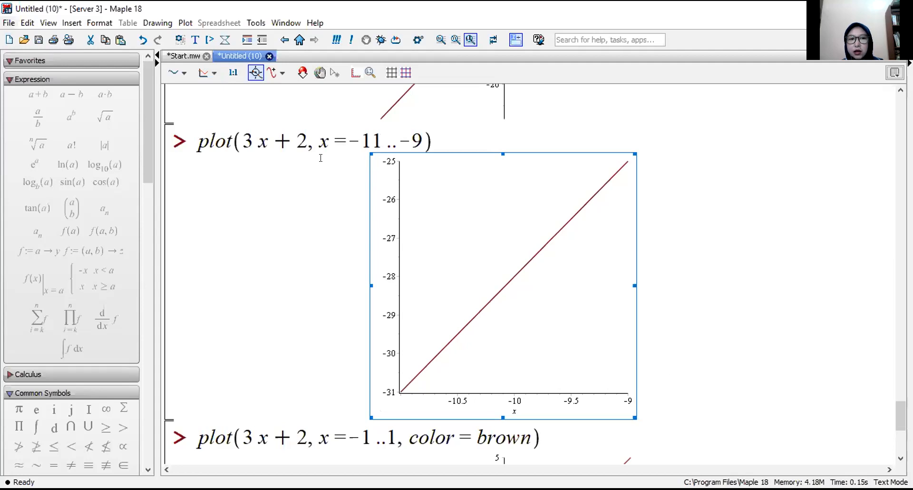
{"action": "left_click", "coordinate": [215, 72]}
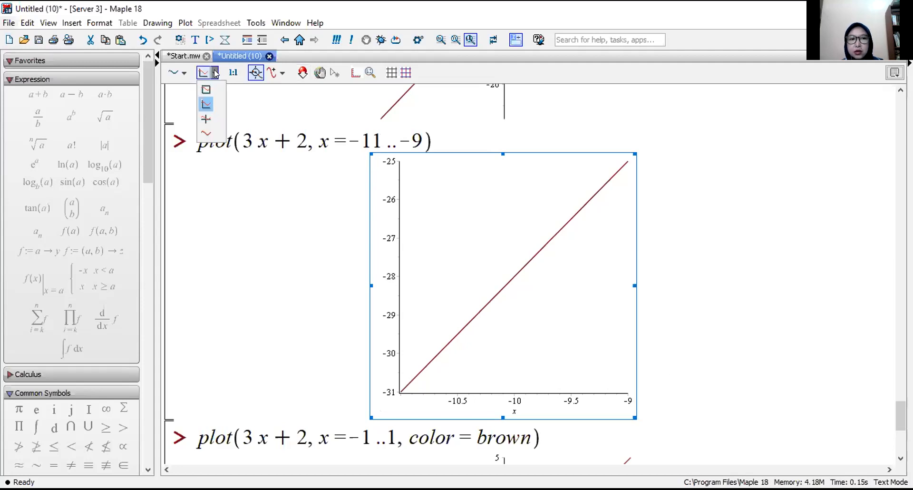
{"action": "left_click", "coordinate": [205, 119]}
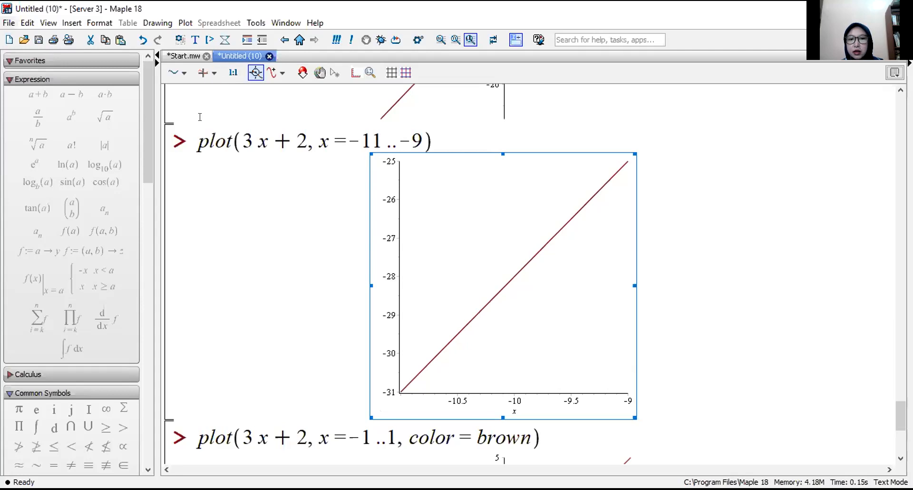
{"action": "left_click", "coordinate": [215, 76]}
{"action": "left_click", "coordinate": [699, 245]}
Select the default-range plot of 3x + 2 and try boxed and framed axes on it
{"action": "scroll", "coordinate": [698, 245], "scroll_direction": "up", "scroll_amount": 1}
{"action": "scroll", "coordinate": [698, 245], "scroll_direction": "up", "scroll_amount": 5}
{"action": "left_click", "coordinate": [562, 214]}
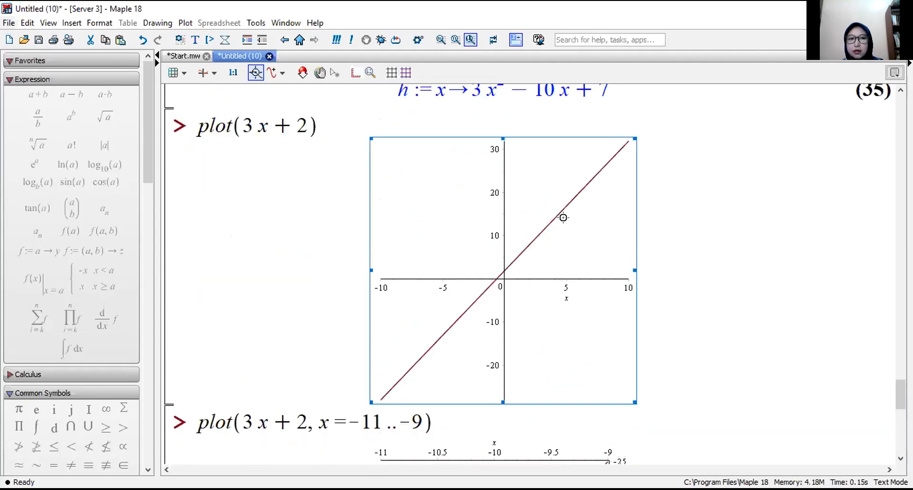
{"action": "left_click", "coordinate": [214, 73]}
{"action": "left_click", "coordinate": [212, 83]}
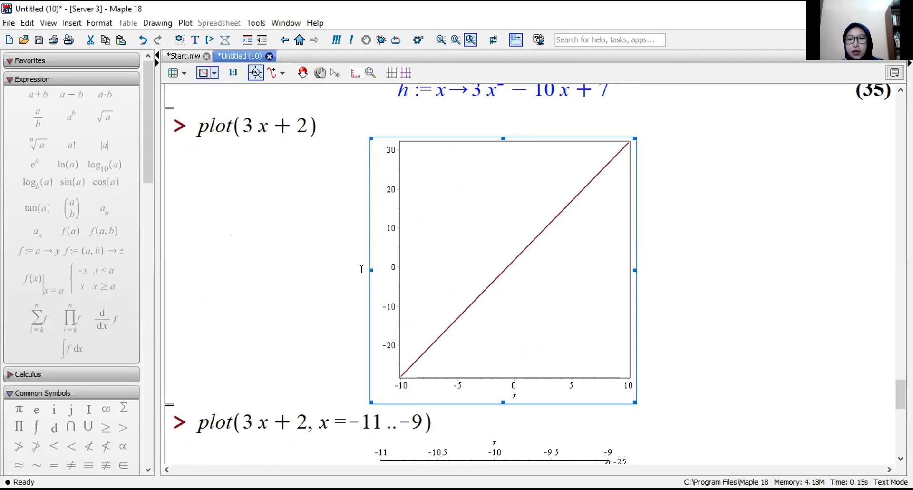
{"action": "left_click", "coordinate": [214, 72]}
{"action": "left_click", "coordinate": [204, 104]}
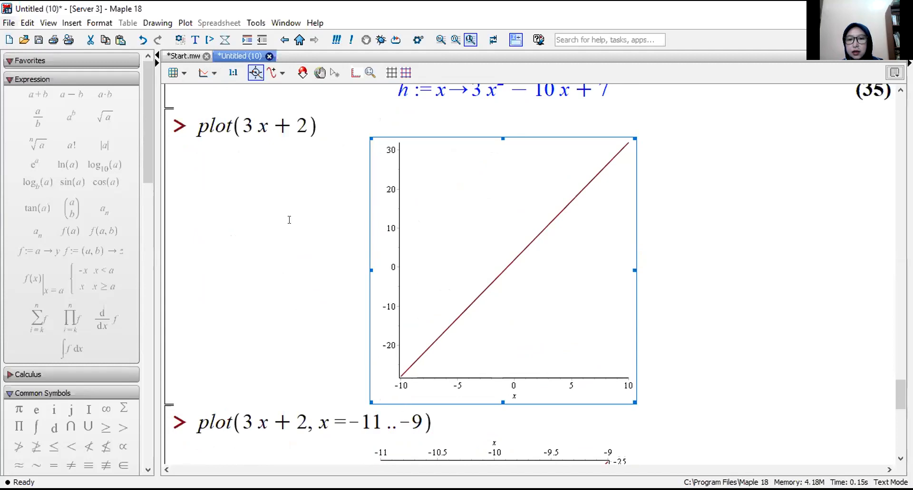
Set the default-range plot to normal axes, hide the axes, and switch back to normal axes
{"action": "left_click", "coordinate": [215, 72]}
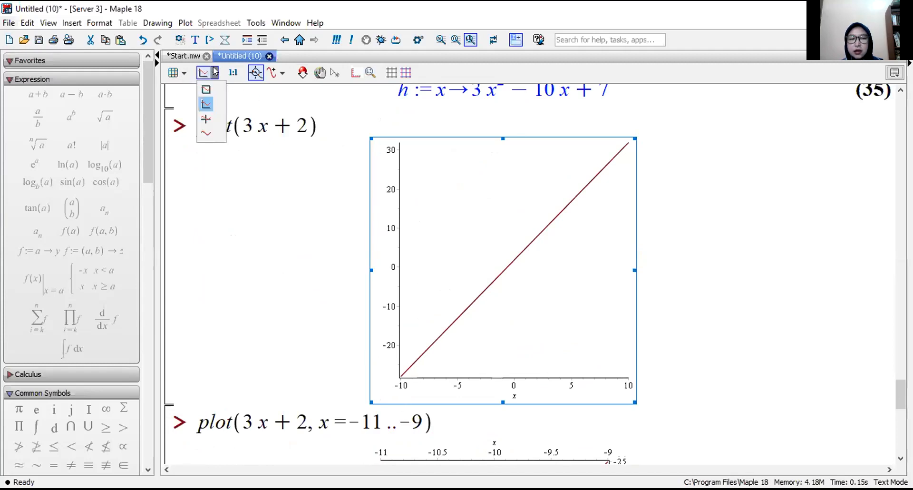
{"action": "left_click", "coordinate": [207, 115]}
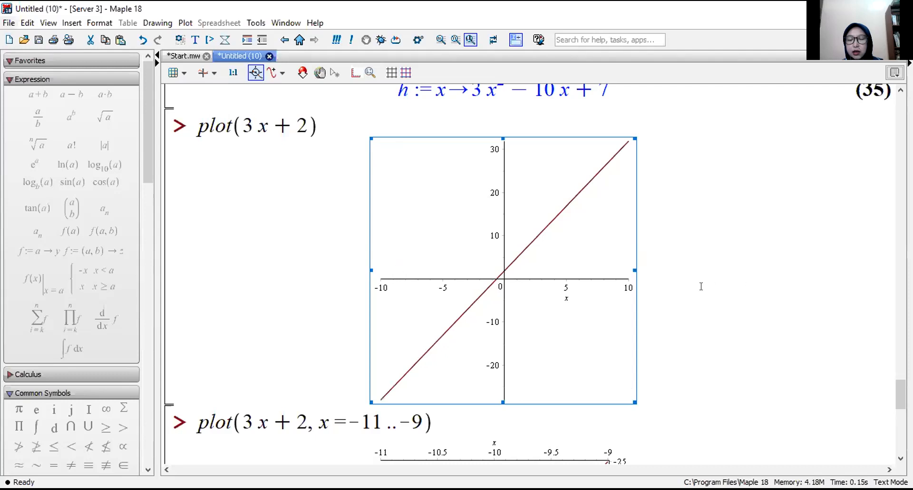
{"action": "left_click", "coordinate": [214, 73]}
{"action": "left_click", "coordinate": [208, 132]}
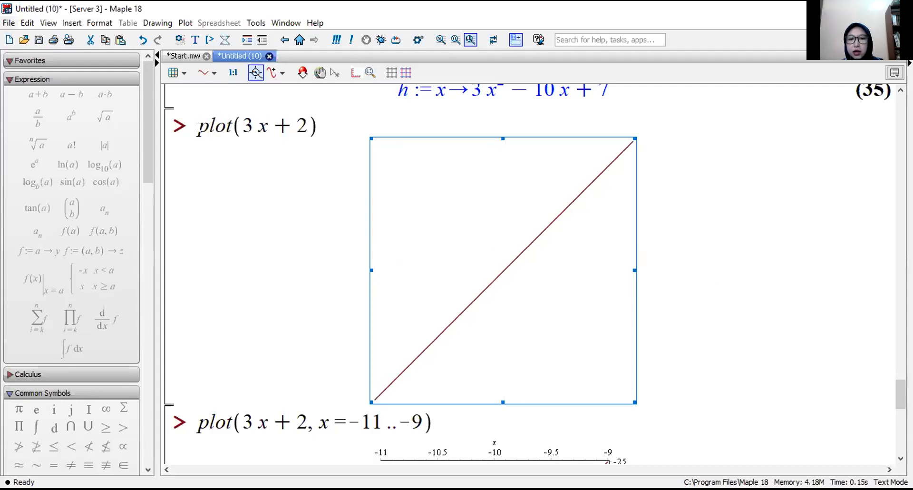
{"action": "left_click", "coordinate": [215, 74]}
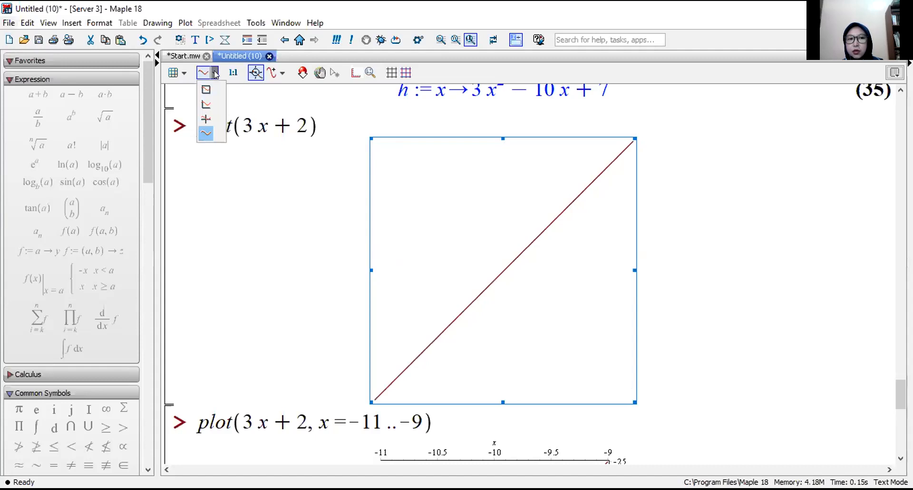
{"action": "left_click", "coordinate": [205, 117]}
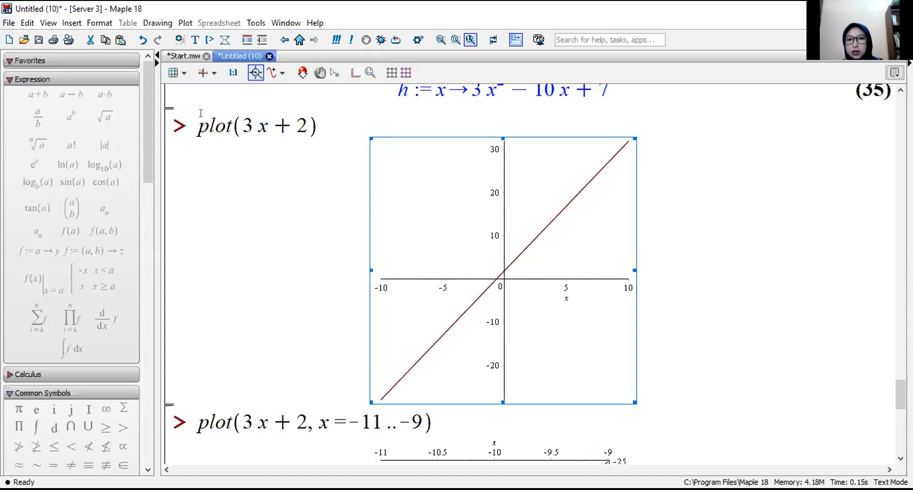
Toggle 1:1 scaling on the default-range plot on, off and on again to compare the line's slope
{"action": "left_click", "coordinate": [233, 72]}
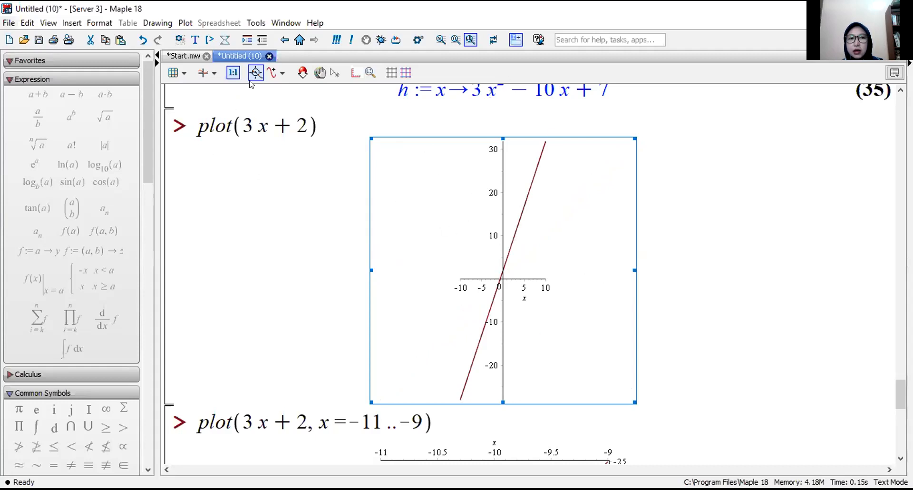
{"action": "left_click", "coordinate": [232, 73]}
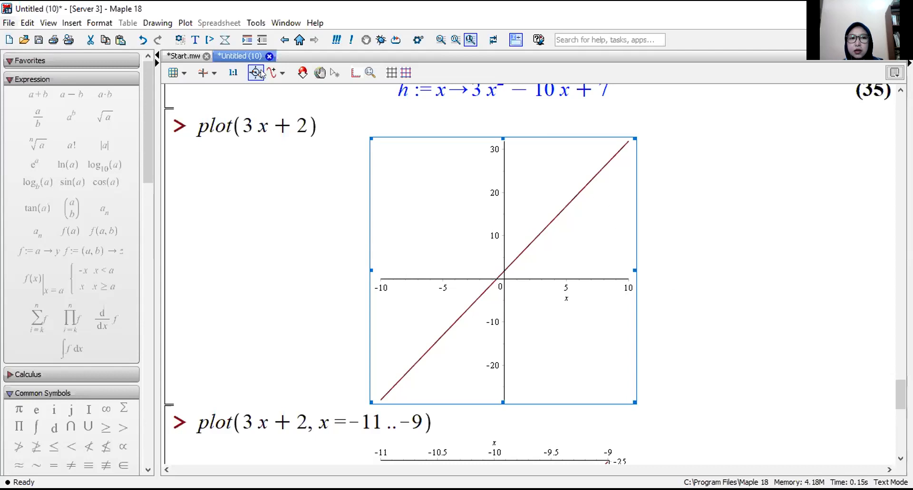
{"action": "left_click", "coordinate": [234, 72]}
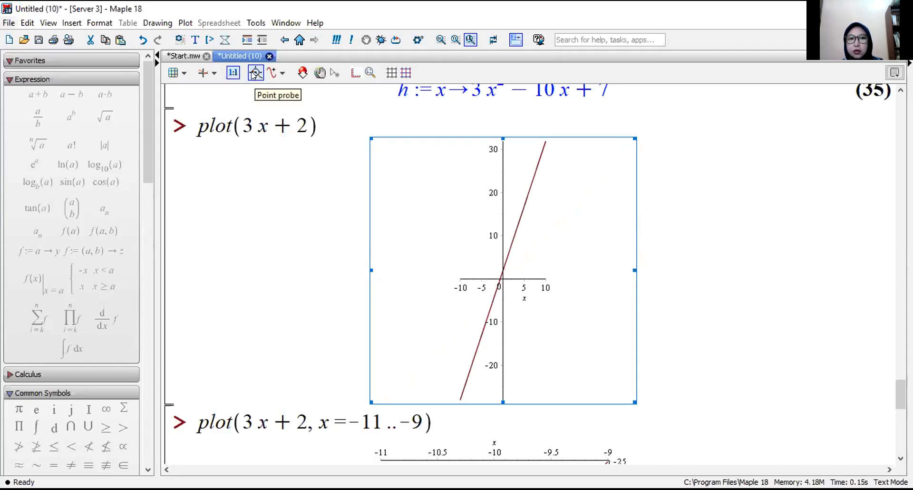
Try the Point probe on the default-range plot and choose among the neighbouring curve probe options
{"action": "left_click", "coordinate": [261, 79]}
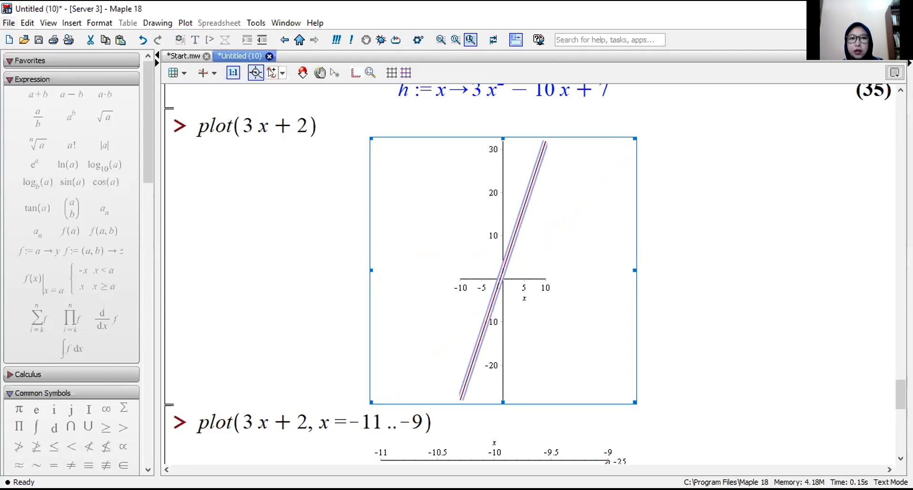
{"action": "left_click", "coordinate": [283, 72]}
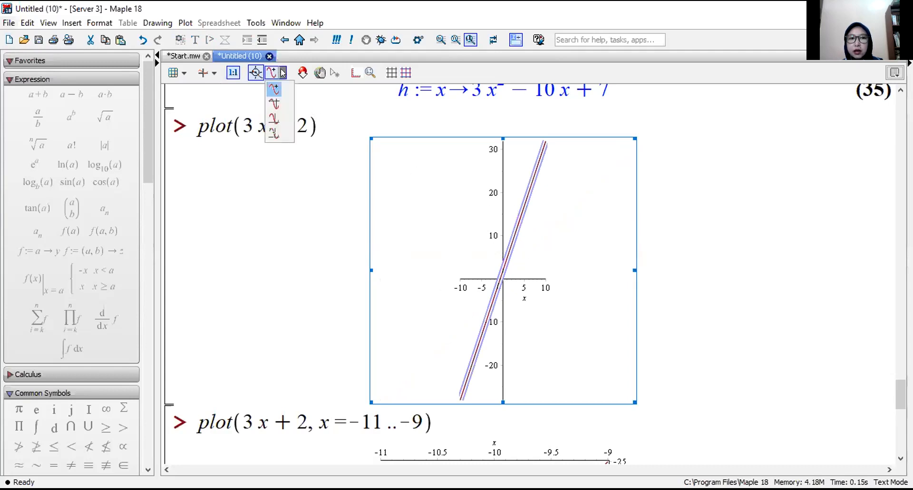
{"action": "left_click", "coordinate": [272, 105]}
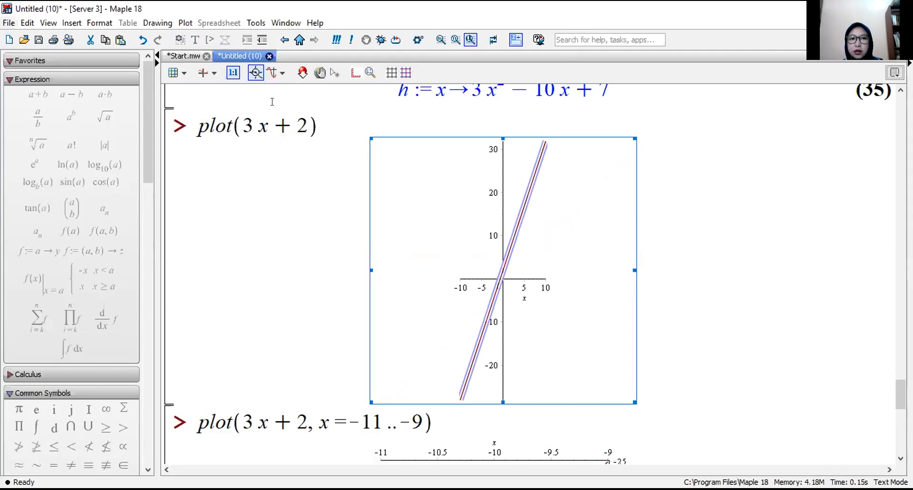
{"action": "left_click", "coordinate": [282, 73]}
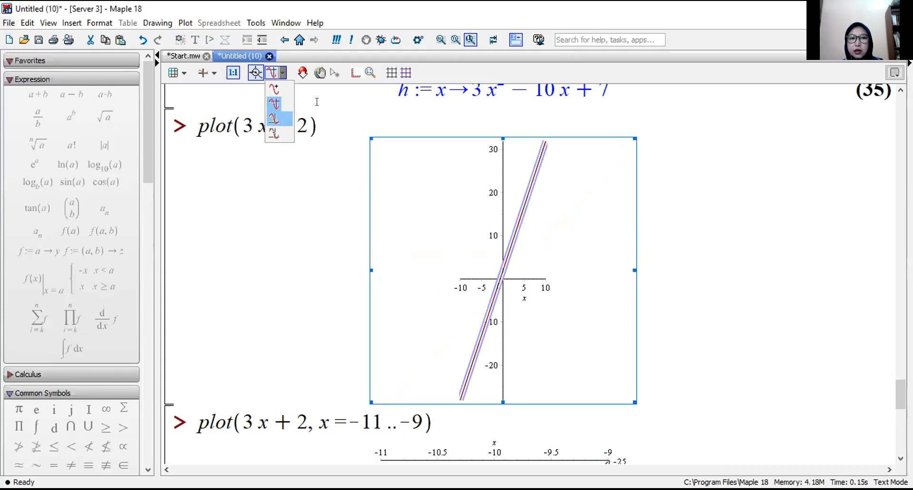
{"action": "left_click", "coordinate": [279, 118]}
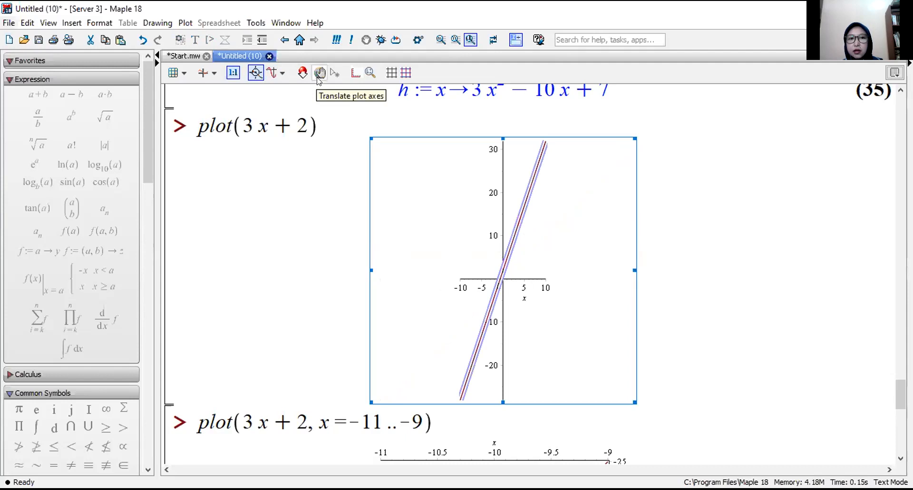
Open the default-range plot's axis properties and turn the horizontal axis's use of data extents on and off
{"action": "left_click", "coordinate": [356, 74]}
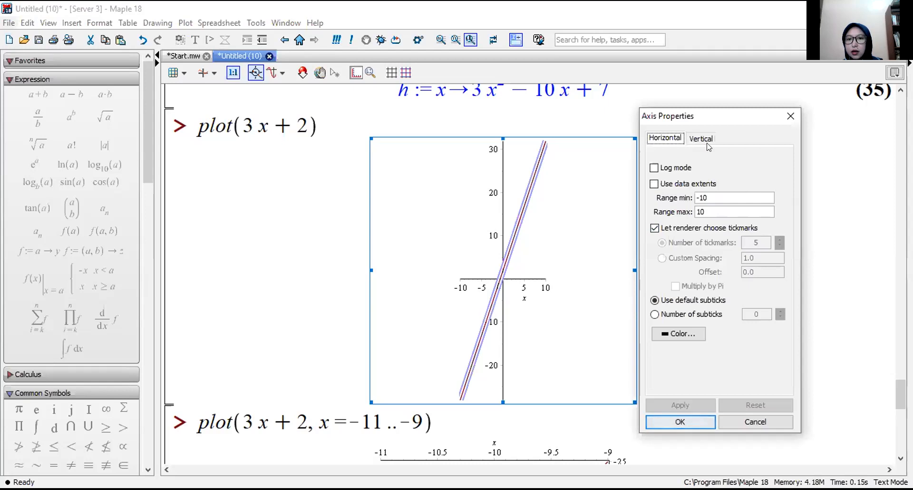
{"action": "left_click", "coordinate": [654, 184]}
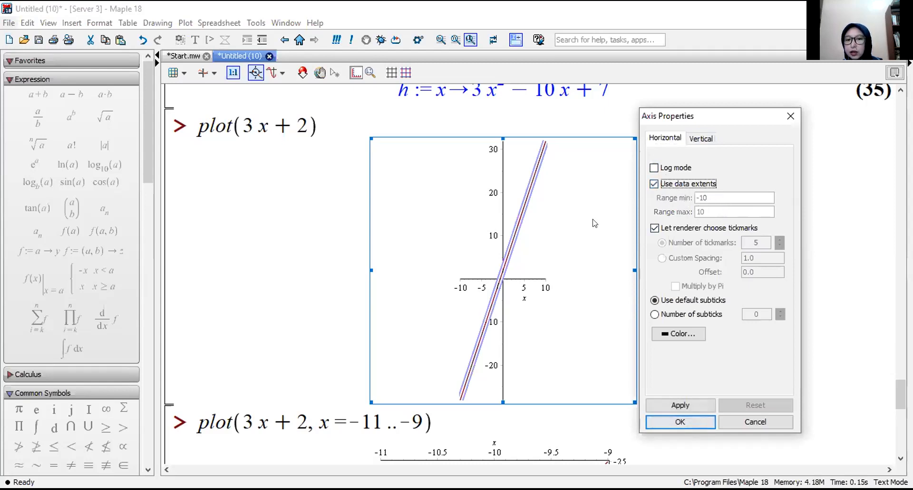
{"action": "left_click", "coordinate": [654, 184]}
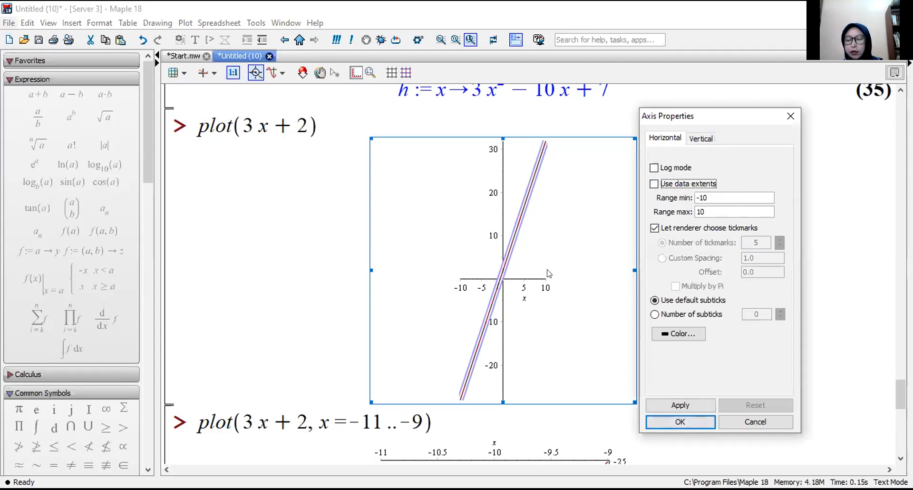
Turn off renderer-chosen tickmarks for the horizontal axis and apply a tickmark count of 1
{"action": "left_click", "coordinate": [655, 229]}
{"action": "left_click", "coordinate": [764, 241]}
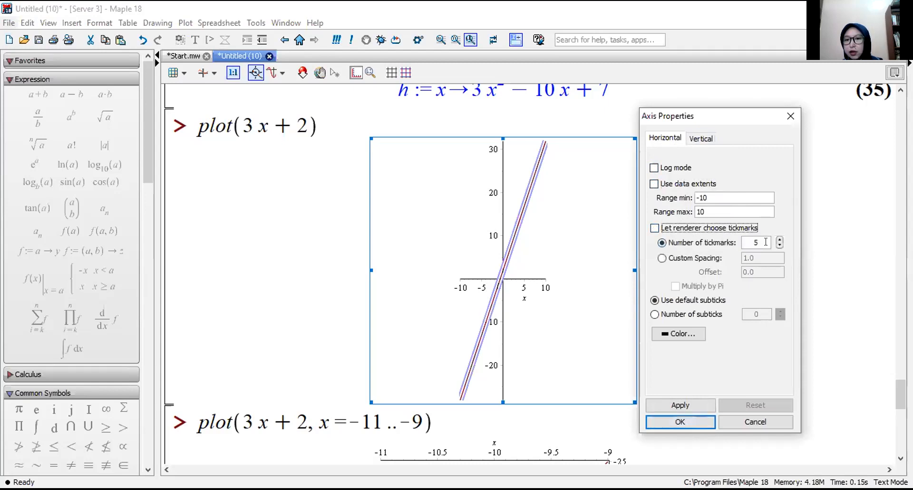
{"action": "key", "text": "BackSpace"}
{"action": "type", "text": "1"}
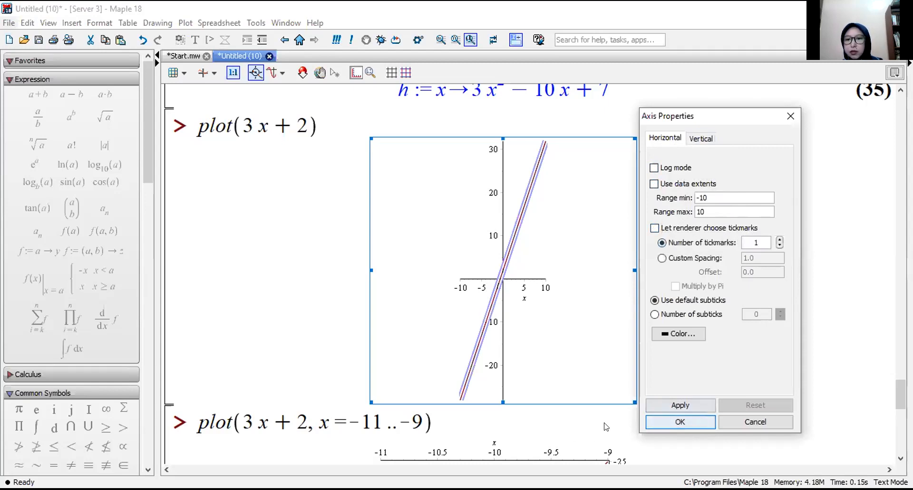
{"action": "left_click", "coordinate": [699, 405]}
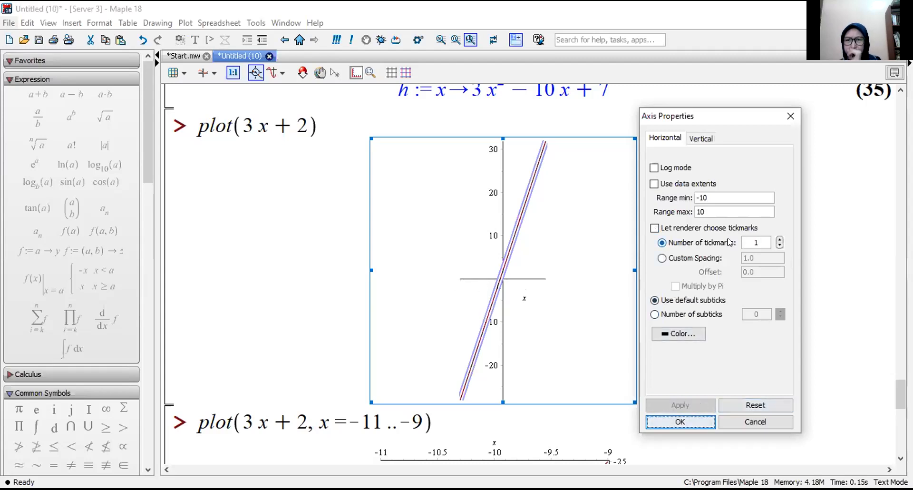
Set the number of horizontal-axis tickmarks on the default-range plot to 10
{"action": "left_click", "coordinate": [764, 242]}
{"action": "type", "text": "0"}
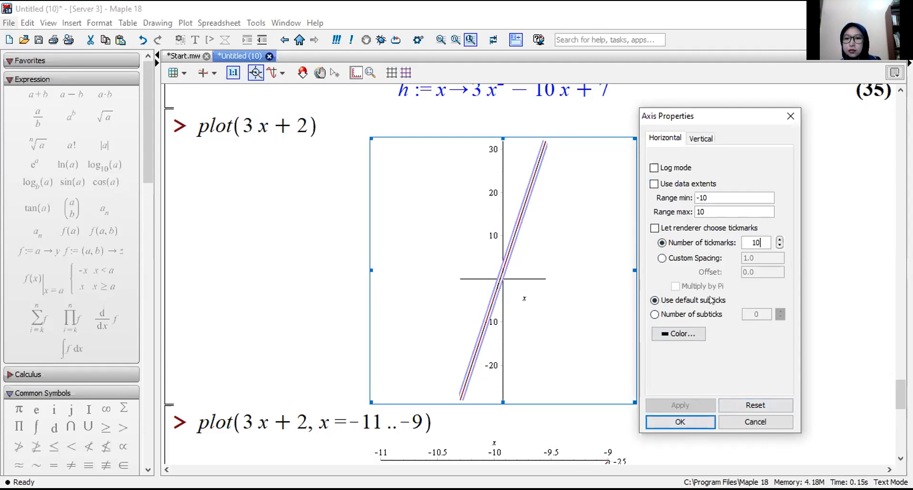
{"action": "left_click", "coordinate": [690, 421]}
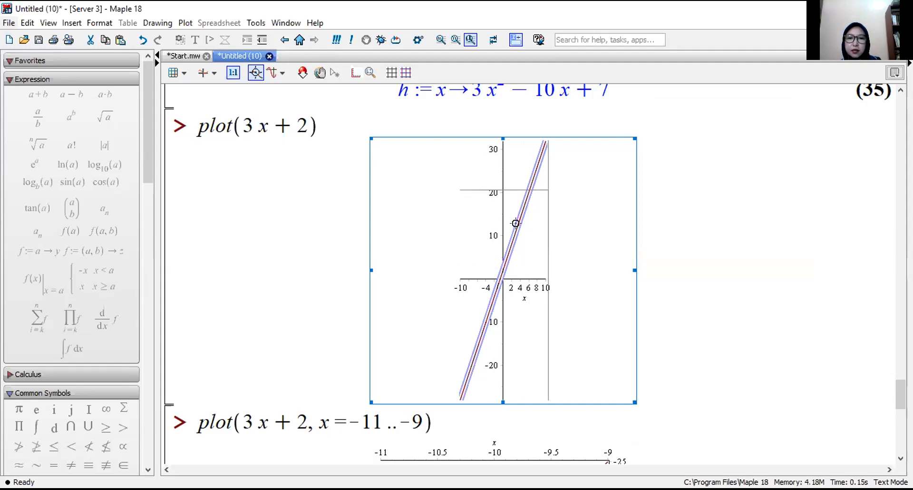
Show gridlines on the default-range plot and check its gridline properties without changing them
{"action": "left_click", "coordinate": [388, 74]}
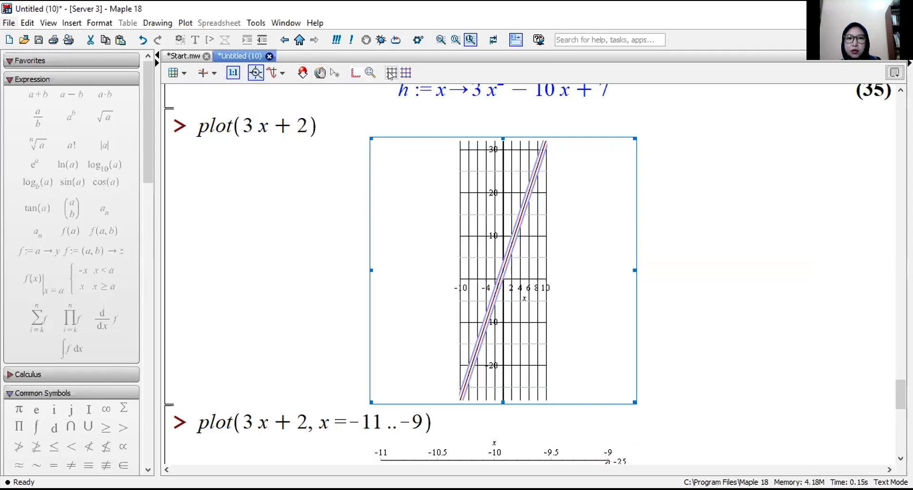
{"action": "left_click", "coordinate": [404, 73]}
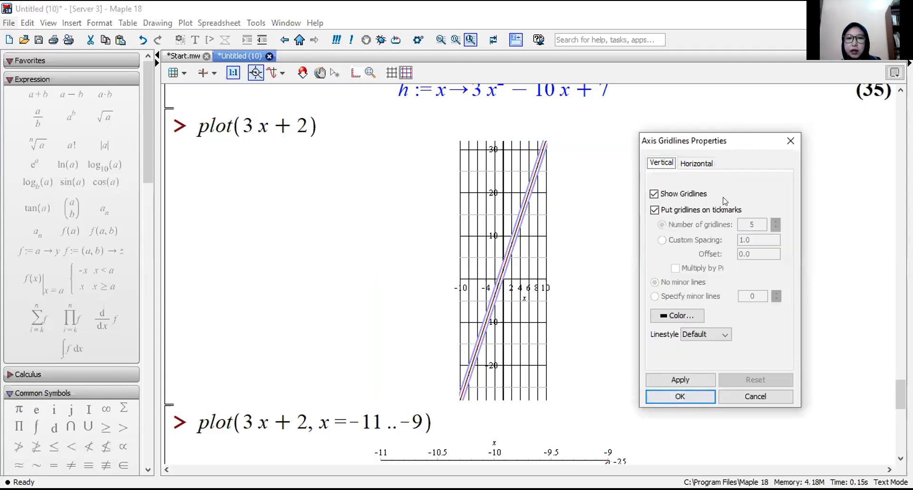
{"action": "left_click", "coordinate": [757, 393]}
Apply 1:1 scaling to the brown plot of 3x + 2 over x = -1..1 and show its gridlines
{"action": "scroll", "coordinate": [715, 271], "scroll_direction": "down", "scroll_amount": 10}
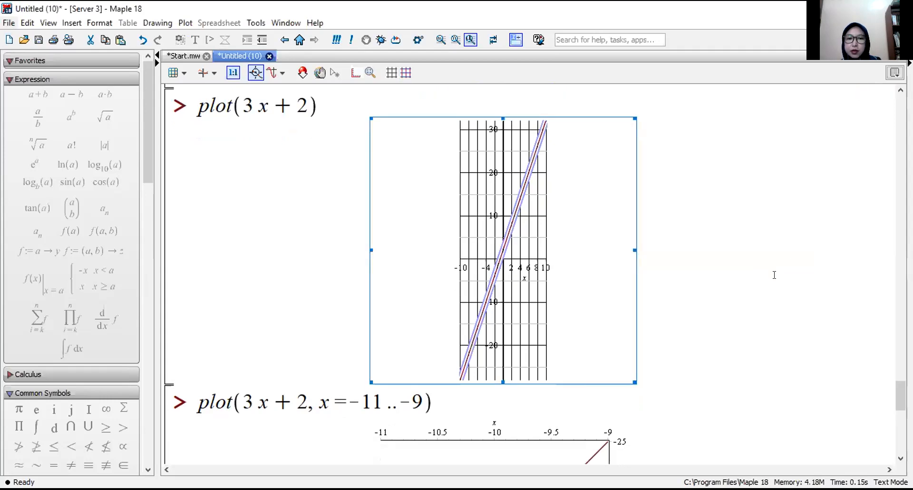
{"action": "scroll", "coordinate": [544, 301], "scroll_direction": "down", "scroll_amount": 10}
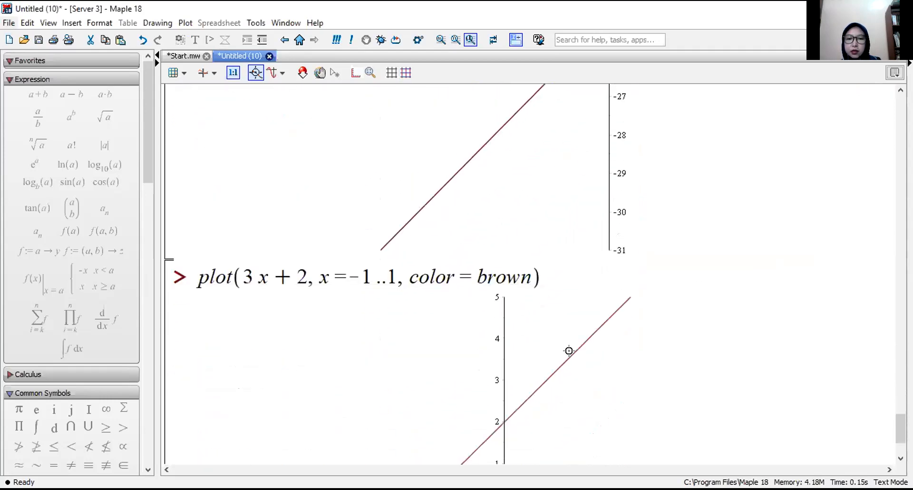
{"action": "left_click", "coordinate": [535, 353]}
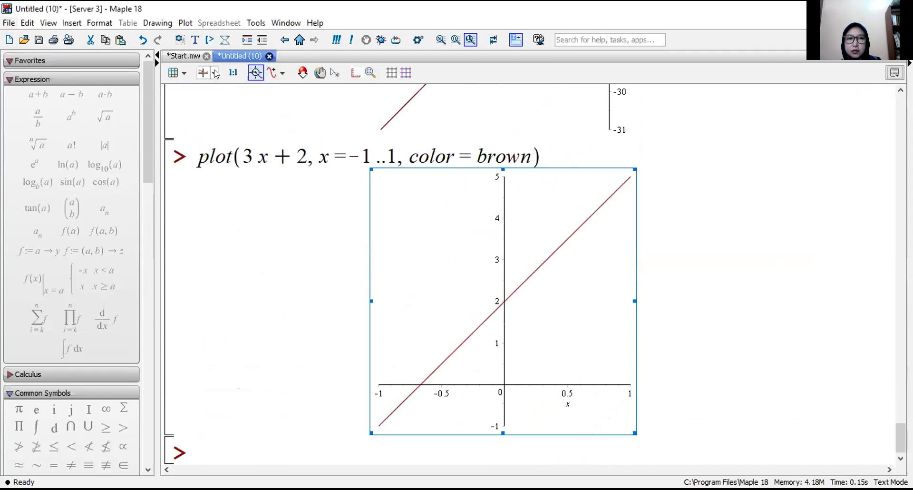
{"action": "left_click", "coordinate": [229, 72]}
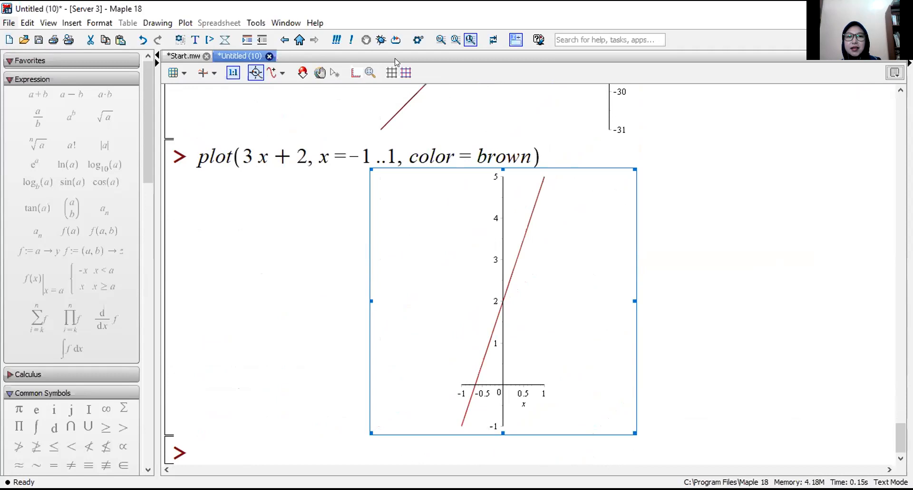
{"action": "left_click", "coordinate": [391, 72]}
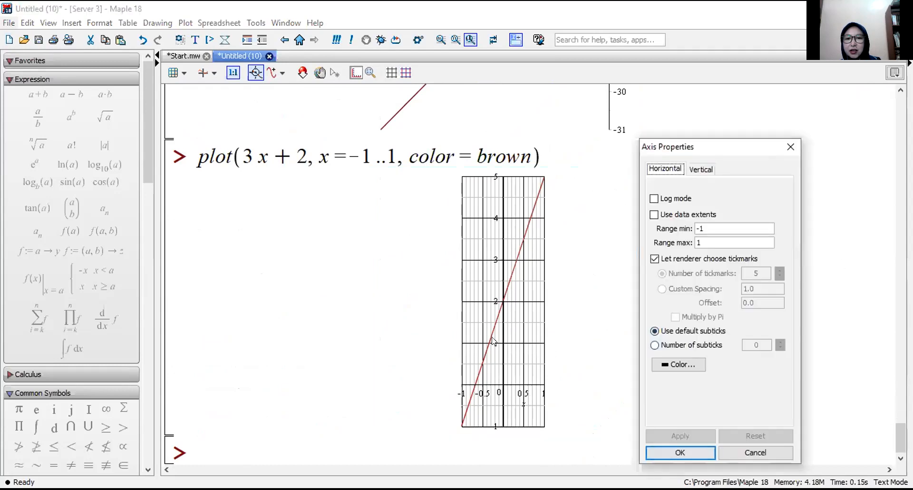
{"action": "left_click", "coordinate": [739, 451]}
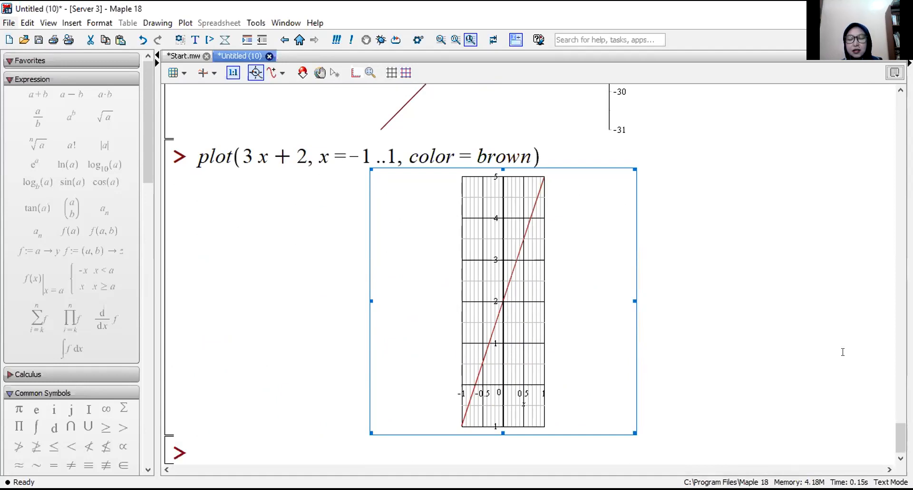
{"action": "scroll", "coordinate": [844, 331], "scroll_direction": "up", "scroll_amount": 1}
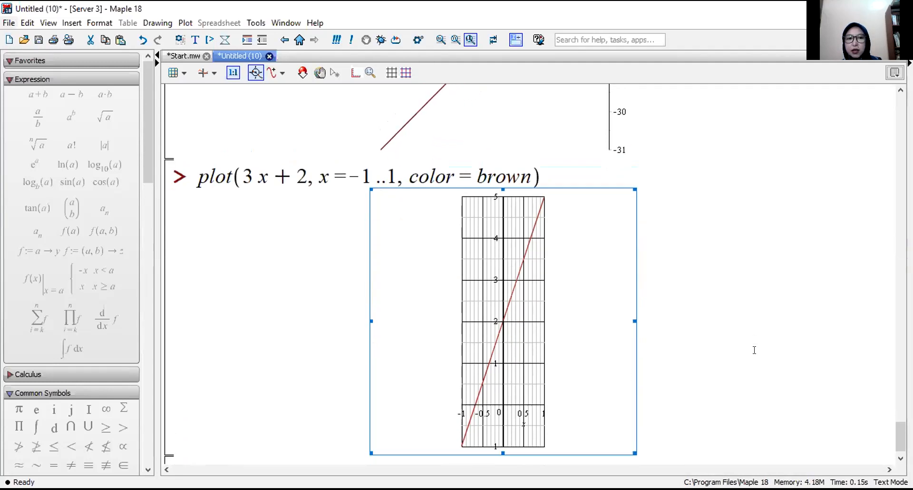
{"action": "scroll", "coordinate": [732, 317], "scroll_direction": "up", "scroll_amount": 10}
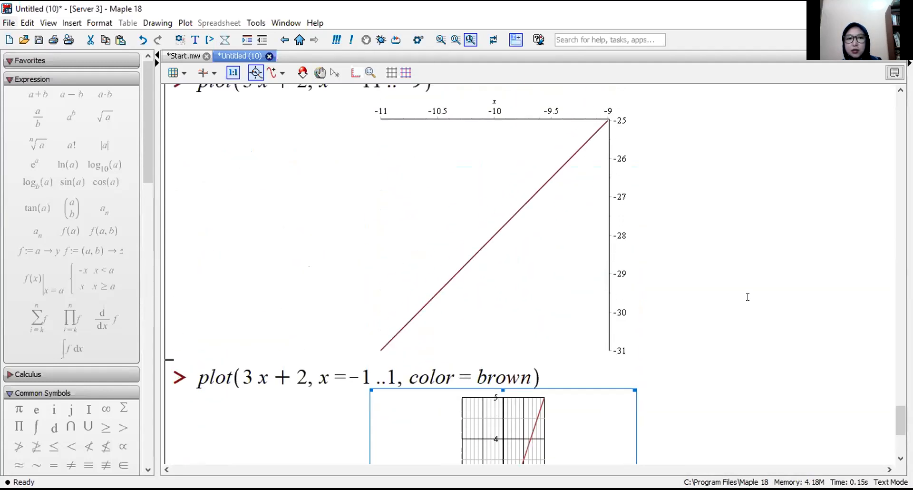
{"action": "scroll", "coordinate": [738, 287], "scroll_direction": "up", "scroll_amount": 6}
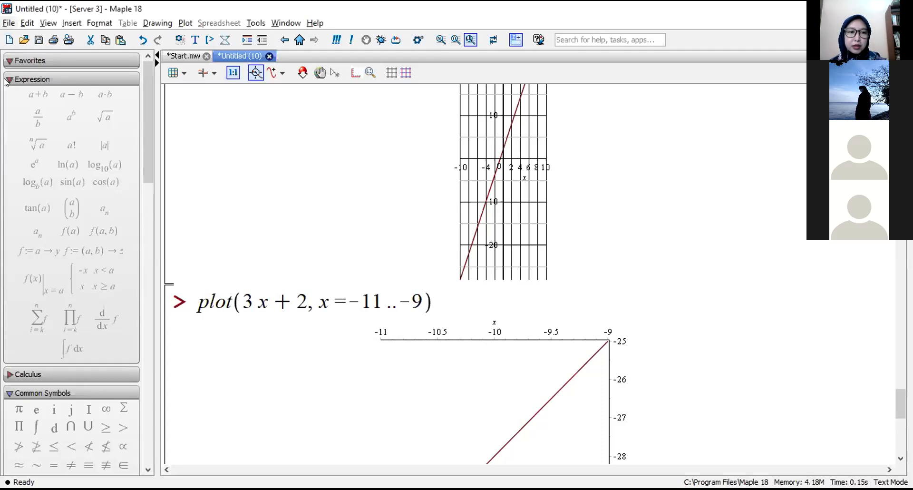
{"action": "scroll", "coordinate": [656, 267], "scroll_direction": "down", "scroll_amount": 3}
{"action": "scroll", "coordinate": [656, 267], "scroll_direction": "down", "scroll_amount": 6}
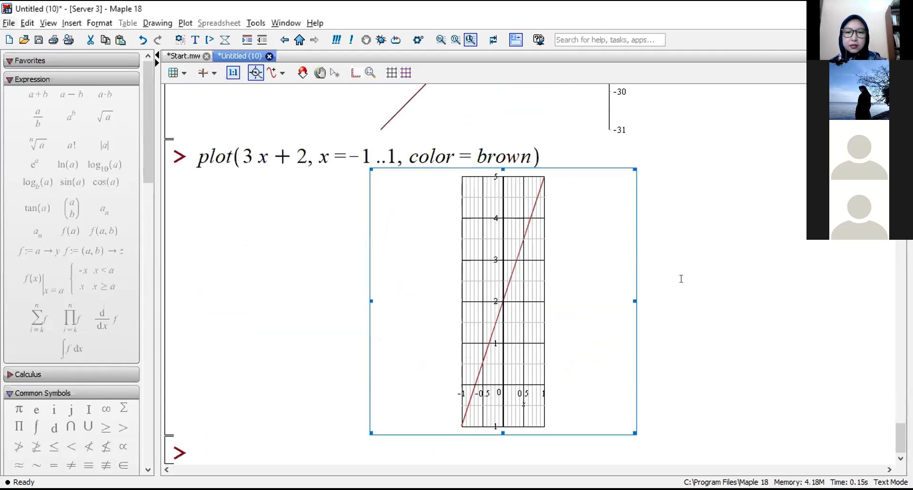
Insert the base-b logarithm template at the empty prompt below the brown plot and delete it again
{"action": "left_click", "coordinate": [261, 450]}
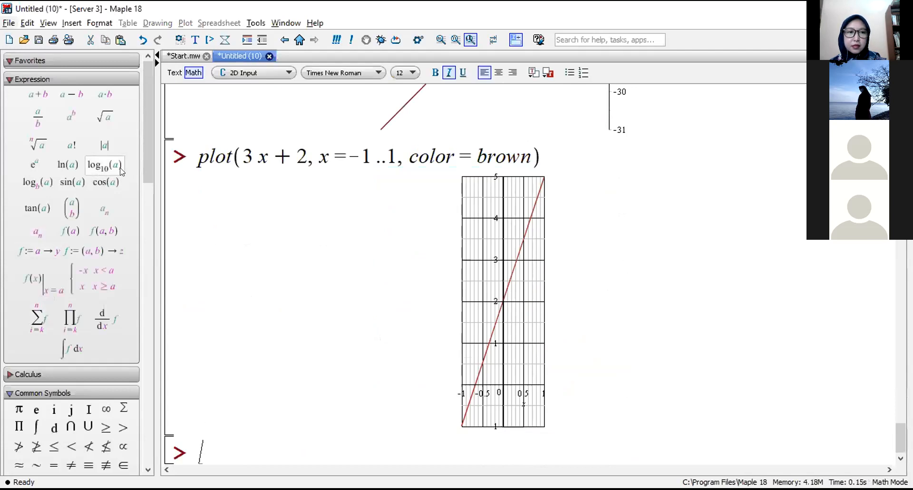
{"action": "left_click", "coordinate": [37, 182]}
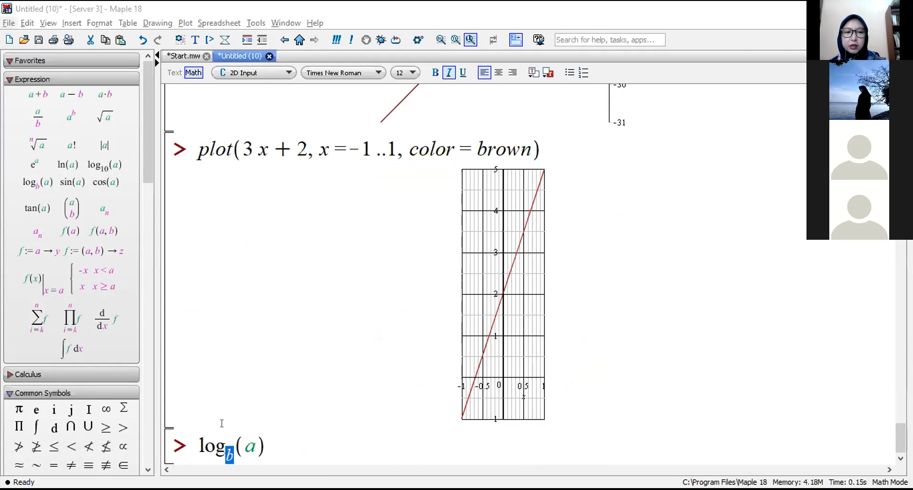
{"action": "left_click_drag", "start_coordinate": [289, 436], "coordinate": [169, 435]}
{"action": "key", "text": "Delete"}
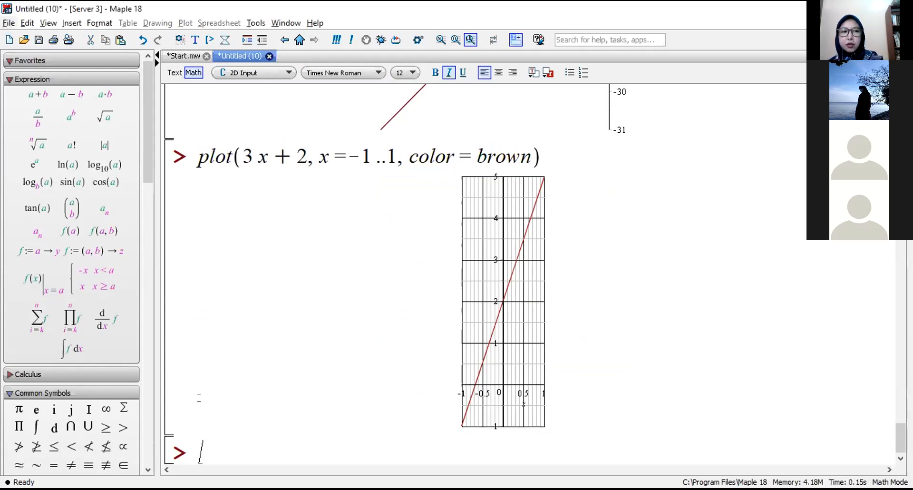
Build the expression sin(√Pi) at the empty prompt from the sine and square-root templates
{"action": "left_click", "coordinate": [72, 182]}
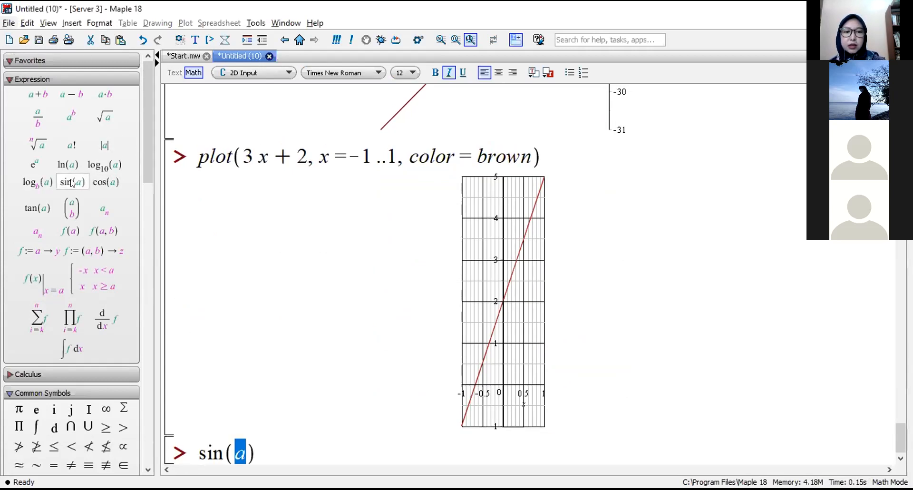
{"action": "left_click", "coordinate": [104, 117]}
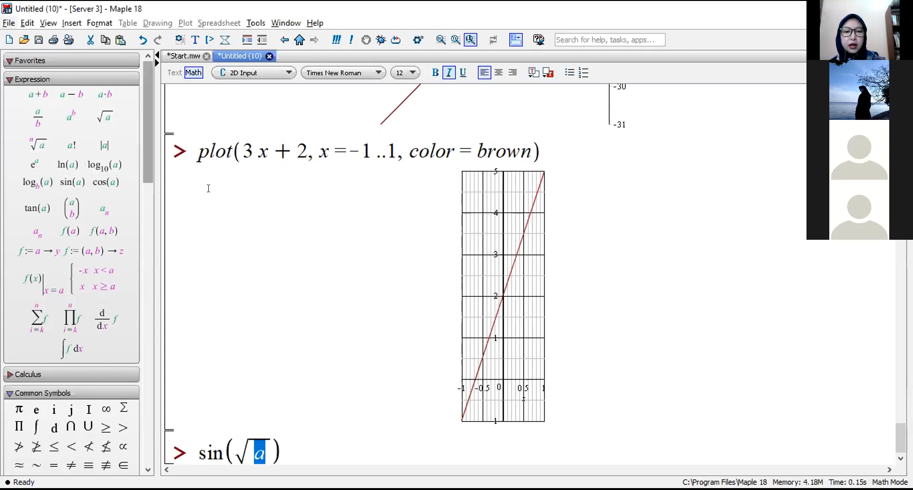
{"action": "type", "text": "Pi"}
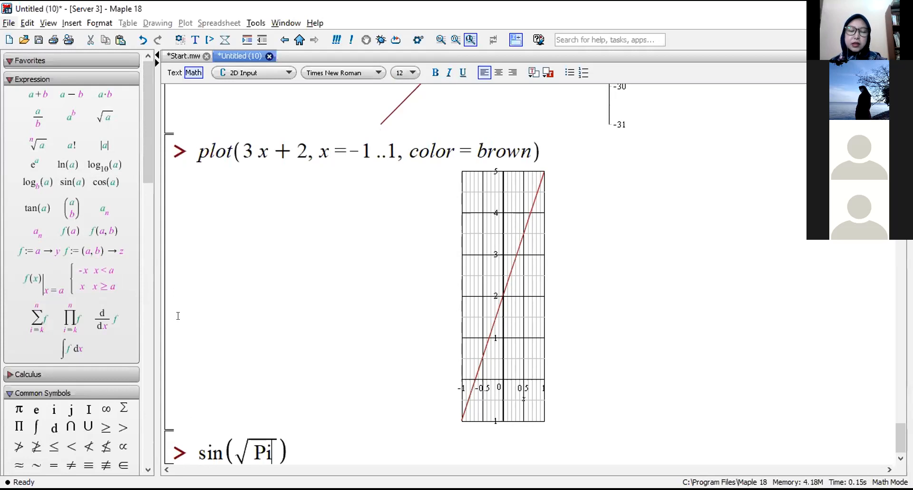
{"action": "left_click", "coordinate": [299, 438]}
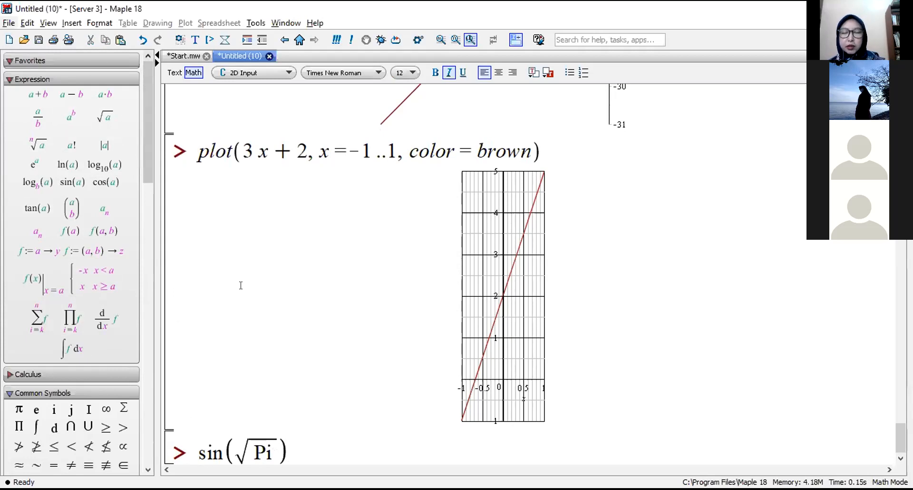
Switch to the exercise sheet PrakKaldif(1).pdf in Adobe Acrobat Reader
{"action": "key", "text": "alt+Tab"}
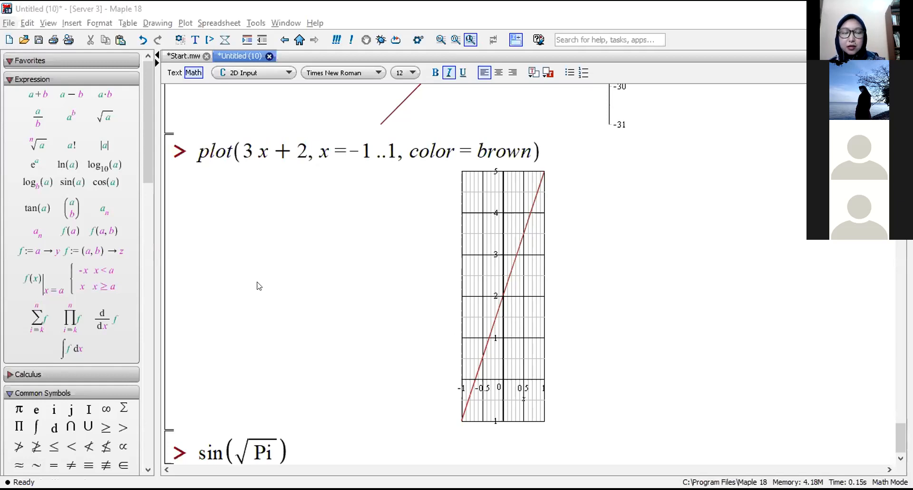
{"action": "key", "text": "alt+Tab"}
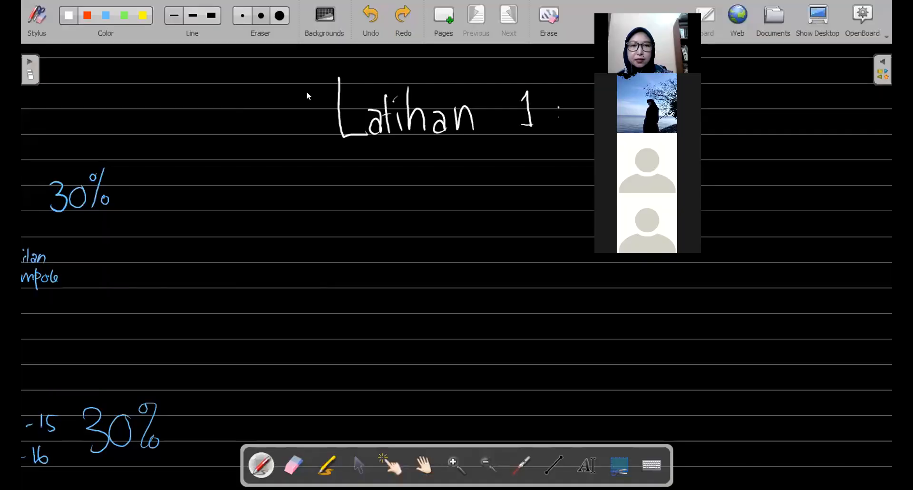
{"action": "key", "text": "alt+Tab"}
{"action": "key", "text": "alt+Tab"}
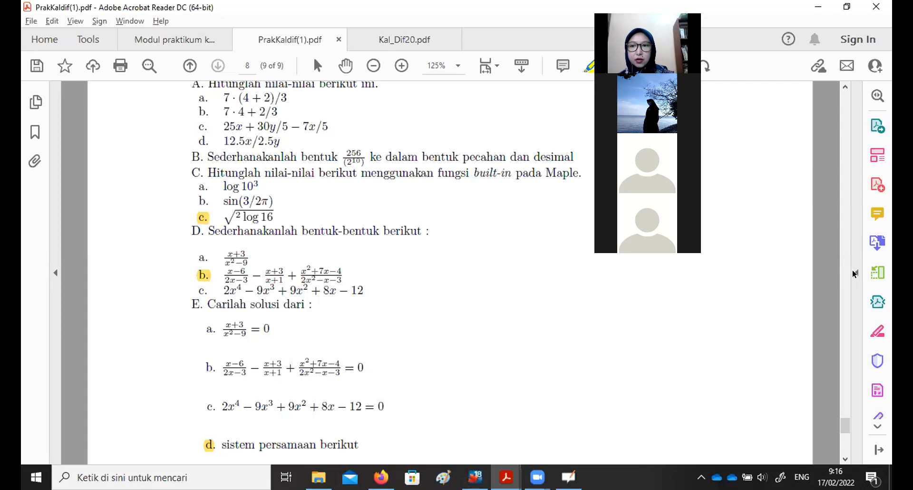
Show the commenting tools, choose the red freehand pencil, and bring the LATIHAN 1 heading into view
{"action": "left_click", "coordinate": [889, 213]}
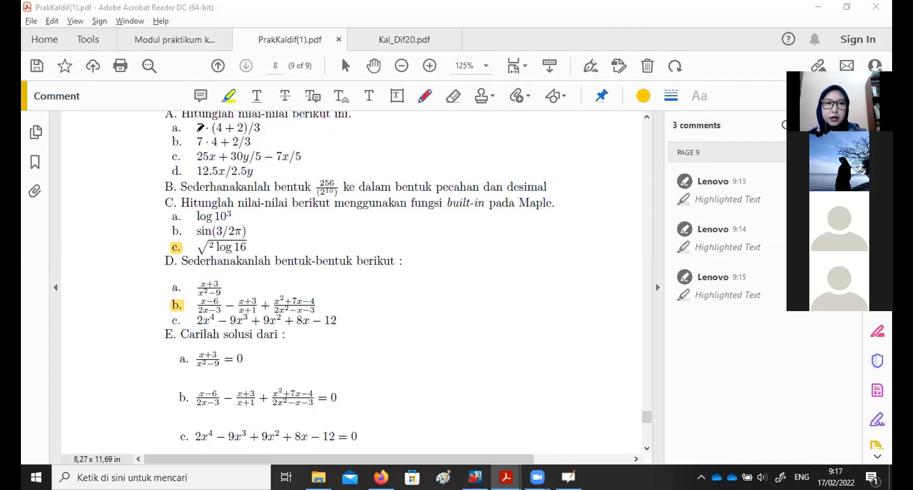
{"action": "left_click", "coordinate": [423, 97]}
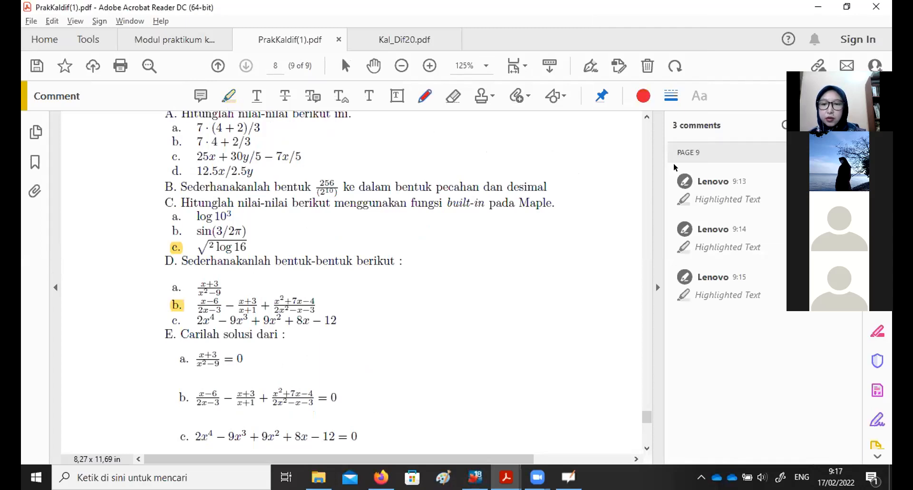
{"action": "left_click", "coordinate": [648, 403]}
{"action": "left_click_drag", "start_coordinate": [649, 404], "coordinate": [648, 411]}
{"action": "scroll", "coordinate": [518, 173], "scroll_direction": "down", "scroll_amount": 3}
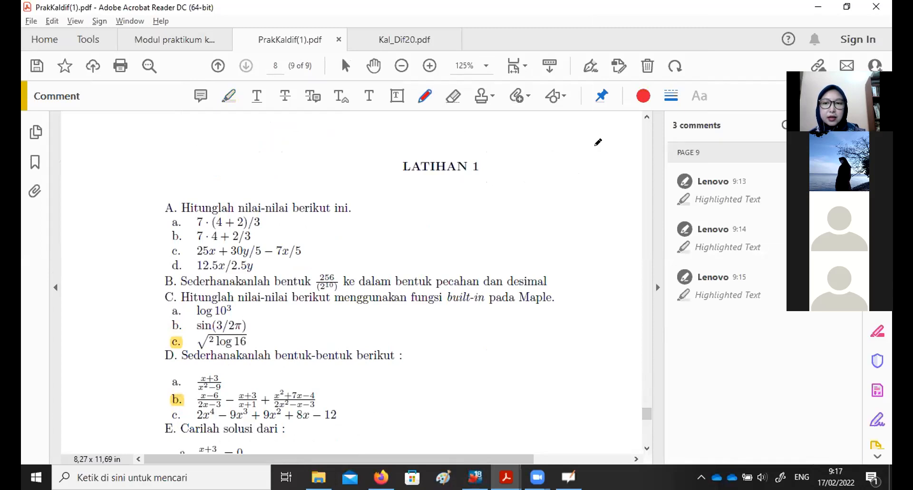
Hide the comments list and draw red check marks beside exercises A and B under LATIHAN 1
{"action": "left_click", "coordinate": [657, 288]}
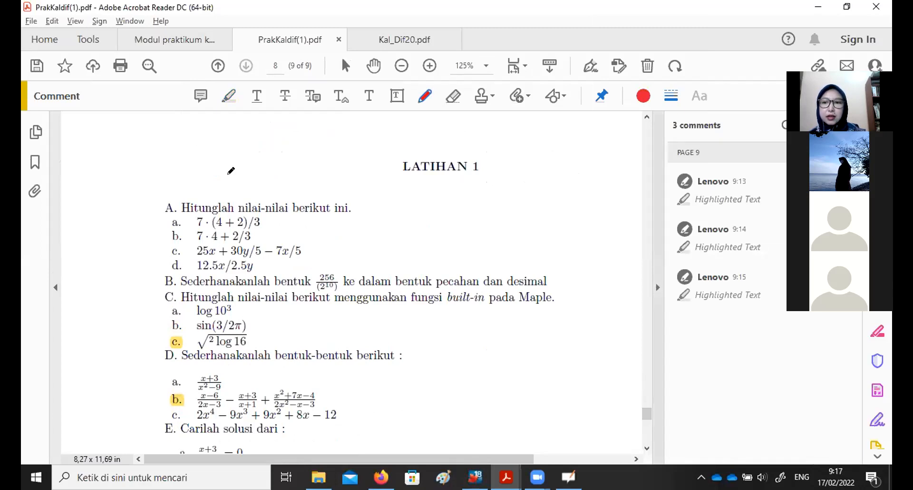
{"action": "left_click_drag", "start_coordinate": [206, 203], "coordinate": [177, 226]}
{"action": "left_click_drag", "start_coordinate": [164, 286], "coordinate": [189, 287]}
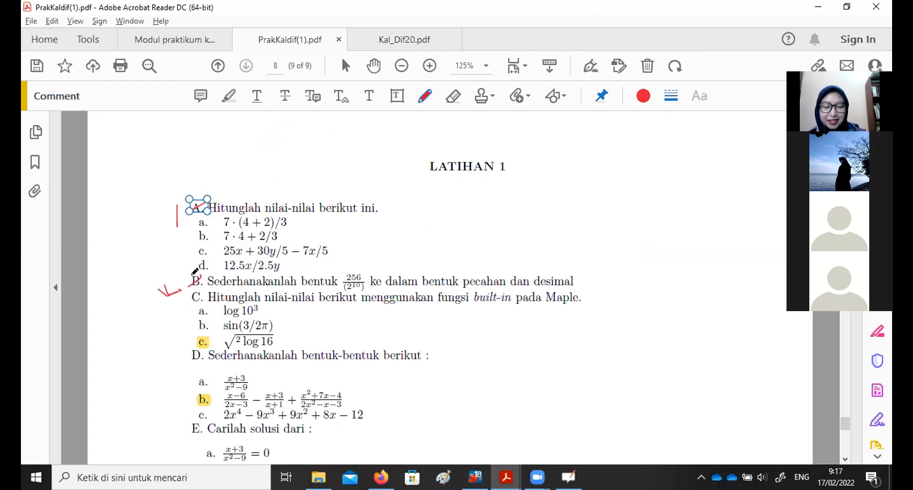
Undo the last red freehand strokes beside exercise B and activate the text comment tool
{"action": "key", "text": "ctrl"}
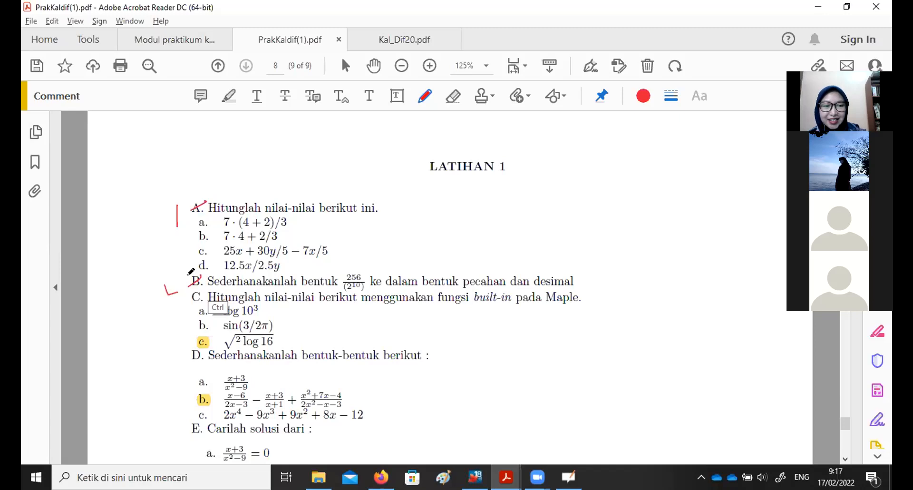
{"action": "key", "text": "ctrl+z"}
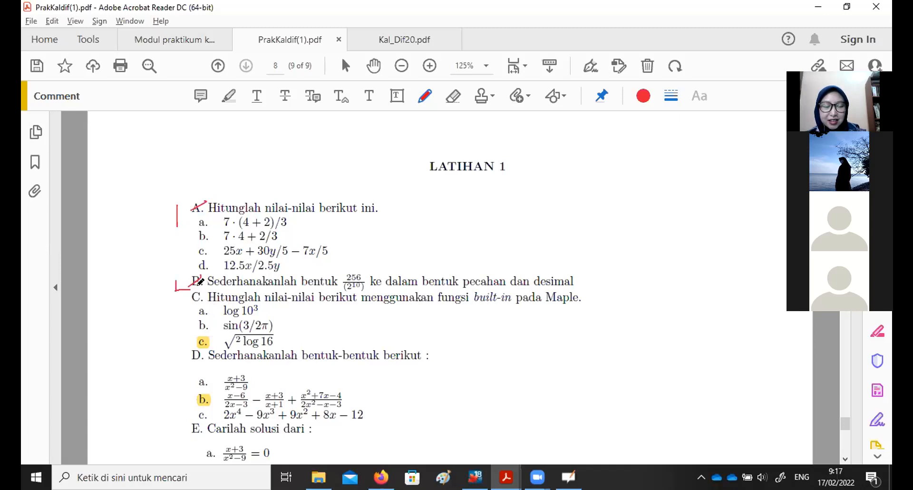
{"action": "key", "text": "ctrl"}
{"action": "left_click", "coordinate": [370, 94]}
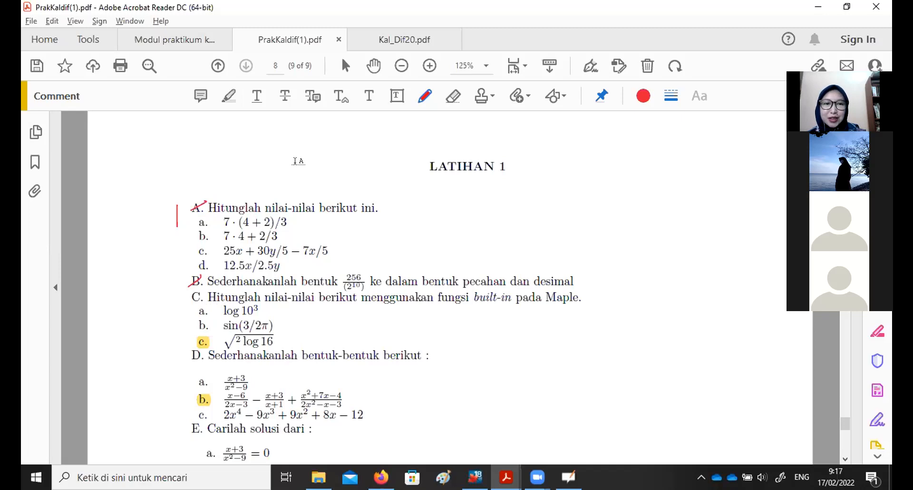
{"action": "left_click", "coordinate": [177, 272]}
{"action": "left_click", "coordinate": [184, 275]}
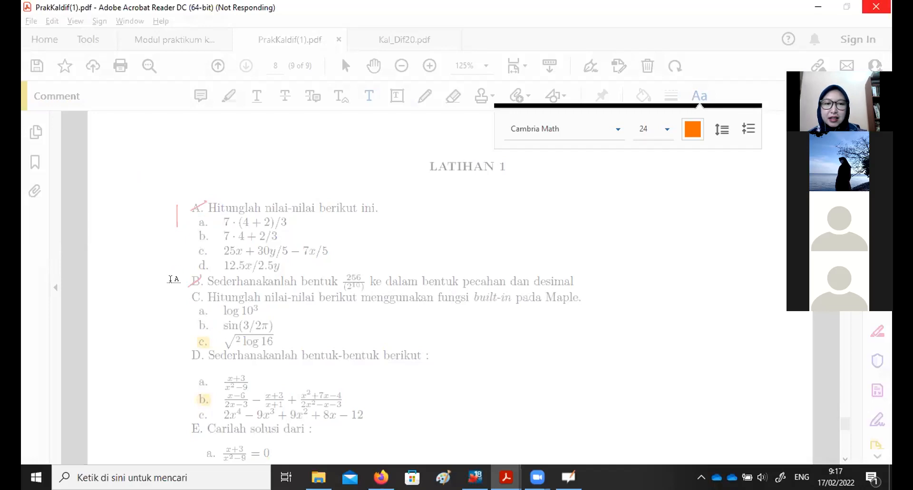
{"action": "left_click", "coordinate": [176, 293]}
{"action": "type", "text": "2"}
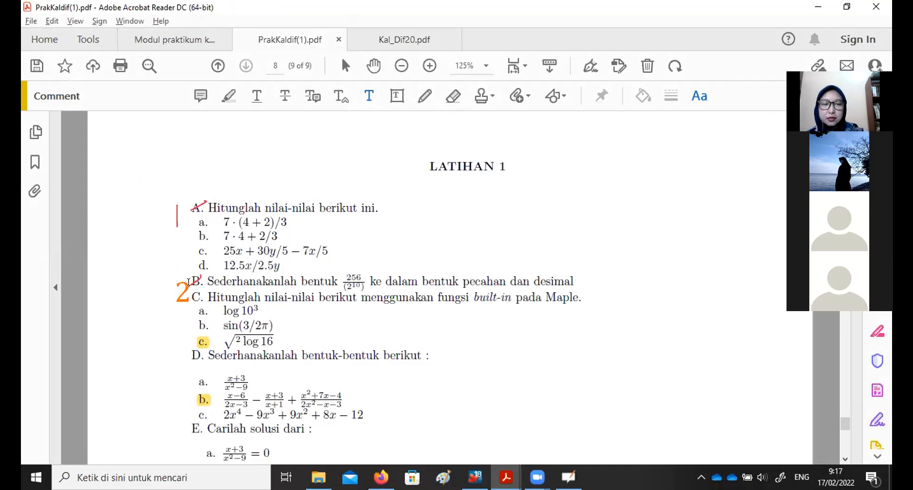
{"action": "key", "text": "BackSpace"}
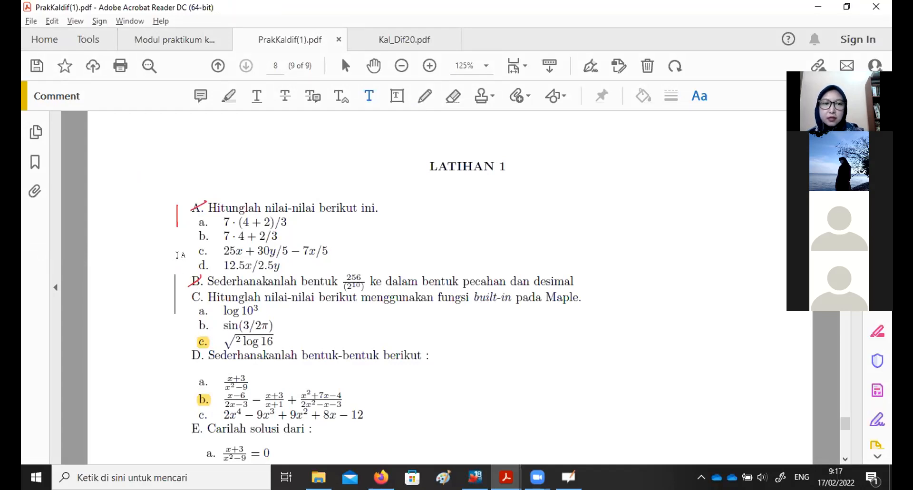
Add an orange text comment "2" at size 14 beside exercise B
{"action": "left_click", "coordinate": [160, 271]}
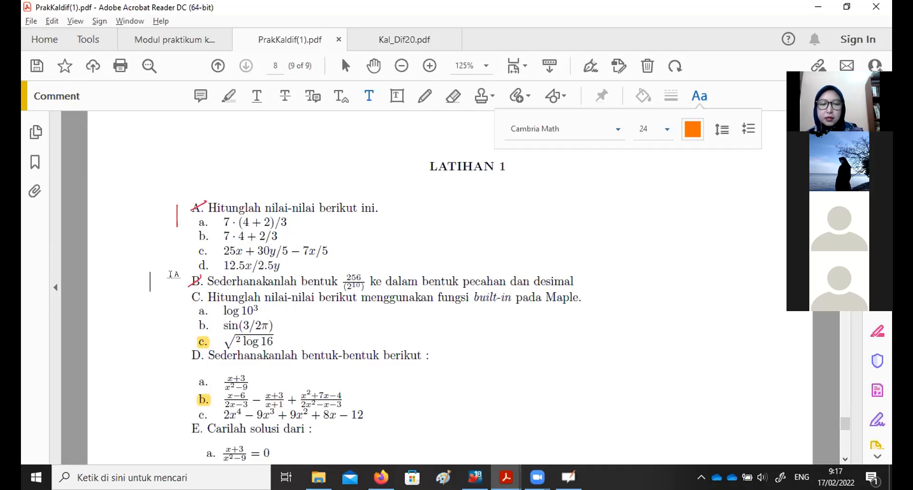
{"action": "left_click", "coordinate": [666, 130]}
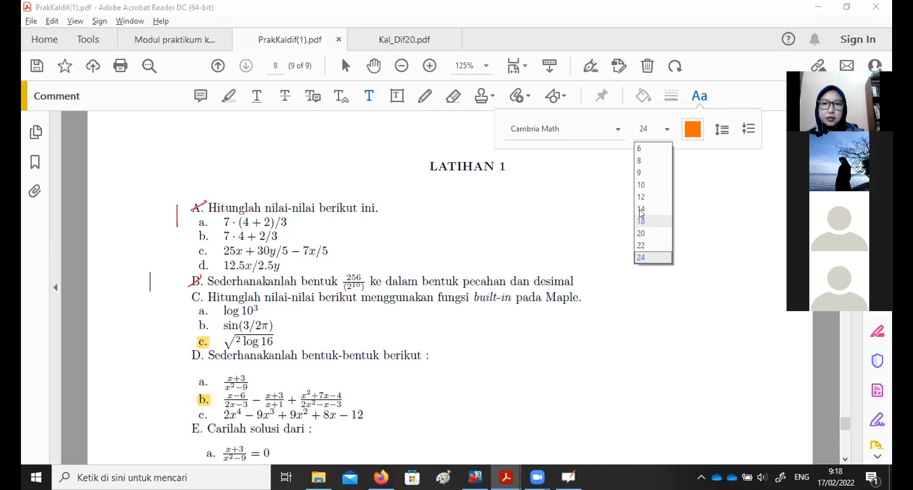
{"action": "left_click", "coordinate": [638, 209]}
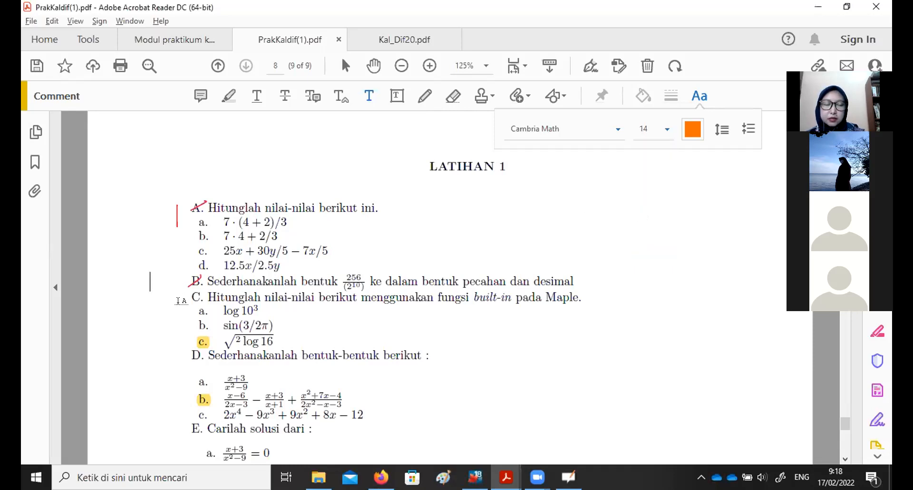
{"action": "type", "text": "2"}
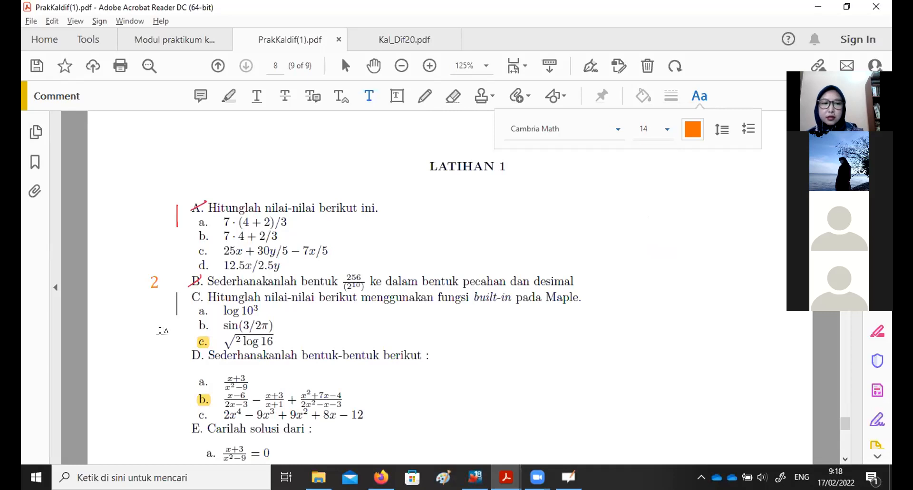
Label exercises C, D and E with the text comments "3", "4" and "5"
{"action": "type", "text": "3"}
{"action": "left_click", "coordinate": [177, 351]}
{"action": "type", "text": "4"}
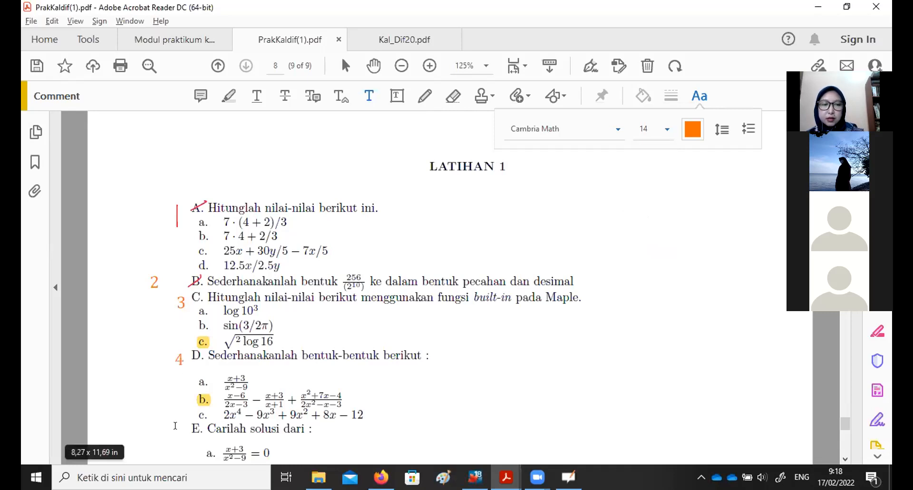
{"action": "left_click", "coordinate": [177, 425]}
{"action": "type", "text": "5"}
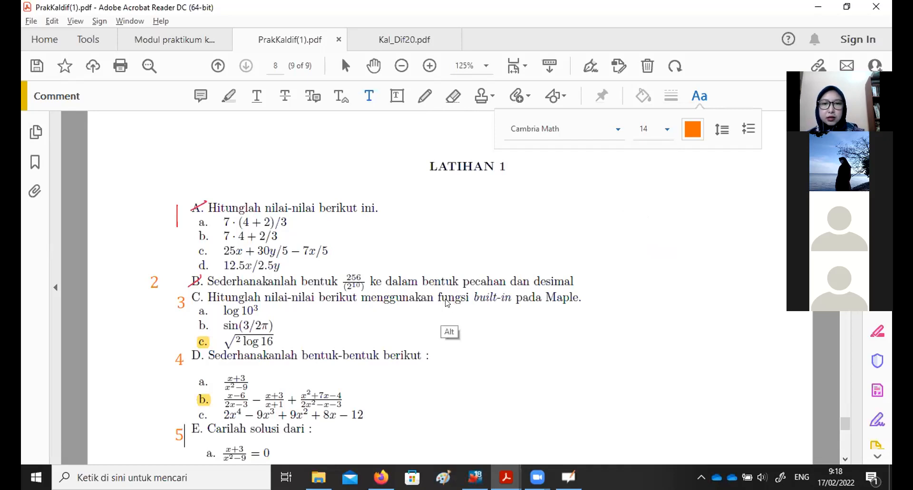
Switch to the OpenBoard whiteboard and handwrite "No. 3c" under the Latihan 1 heading
{"action": "key", "text": "alt+Tab"}
{"action": "key", "text": "alt+Tab"}
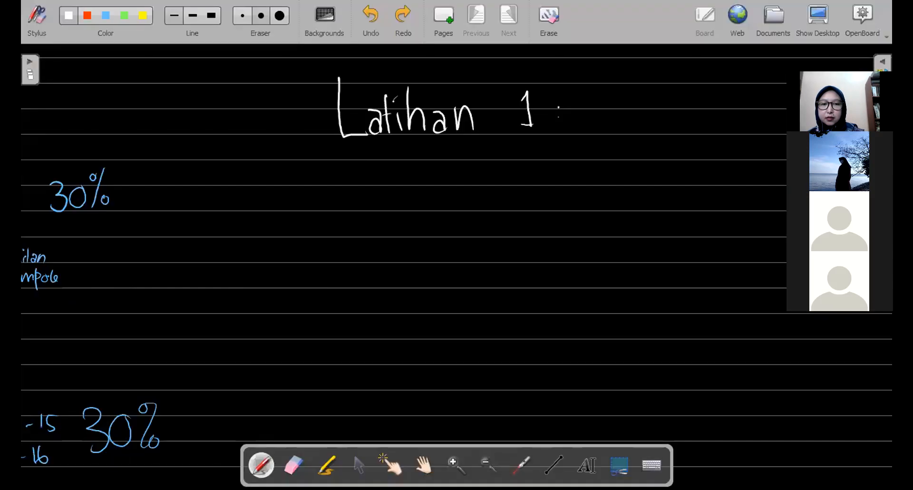
{"action": "mouse_move", "coordinate": [364, 187]}
{"action": "left_mouse_down"}
{"action": "mouse_move", "coordinate": [383, 154]}
{"action": "mouse_move", "coordinate": [390, 172]}
{"action": "left_mouse_up"}
{"action": "left_click", "coordinate": [407, 186]}
{"action": "left_click_drag", "start_coordinate": [430, 164], "coordinate": [457, 180]}
{"action": "left_click_drag", "start_coordinate": [469, 173], "coordinate": [466, 180]}
Consult exercise D on the PDF sheet, and handwrite "4b," after 3c on the OpenBoard whiteboard
{"action": "key", "text": "alt+Tab"}
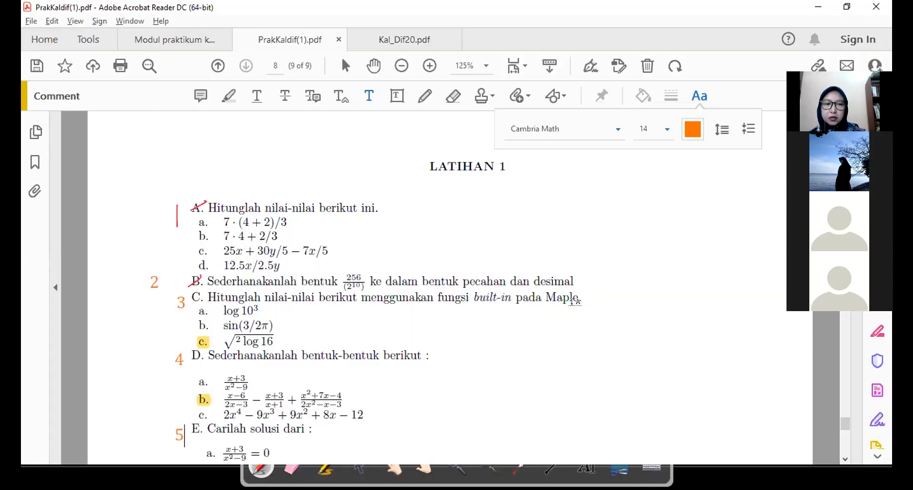
{"action": "scroll", "coordinate": [575, 301], "scroll_direction": "down", "scroll_amount": 3}
{"action": "scroll", "coordinate": [577, 299], "scroll_direction": "down", "scroll_amount": 3}
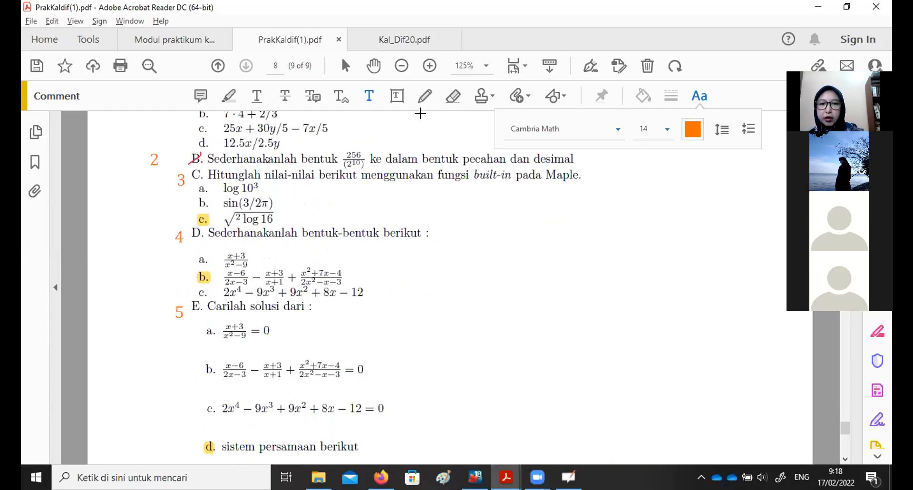
{"action": "key", "text": "alt+Tab"}
{"action": "left_click_drag", "start_coordinate": [523, 155], "coordinate": [531, 175]}
{"action": "left_click_drag", "start_coordinate": [525, 161], "coordinate": [525, 186]}
{"action": "left_click_drag", "start_coordinate": [536, 154], "coordinate": [536, 185]}
{"action": "left_click", "coordinate": [557, 180]}
Consult exercise E on the PDF sheet, and handwrite "5d" after 4b on the OpenBoard whiteboard
{"action": "key", "text": "alt+Tab"}
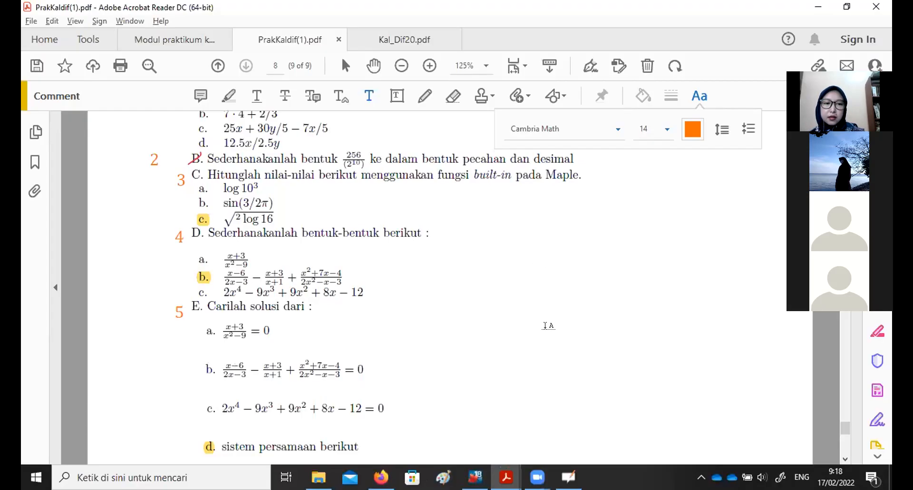
{"action": "scroll", "coordinate": [548, 326], "scroll_direction": "down", "scroll_amount": 3}
{"action": "scroll", "coordinate": [548, 325], "scroll_direction": "down", "scroll_amount": 1}
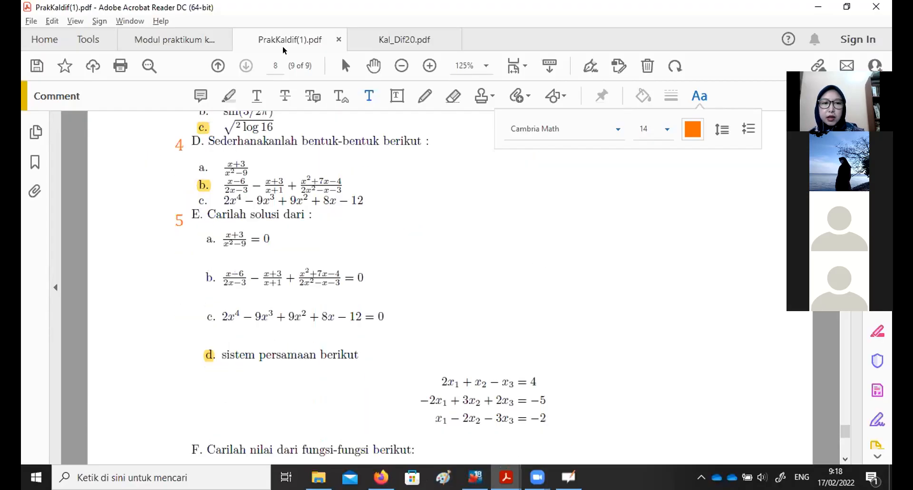
{"action": "key", "text": "alt+Tab"}
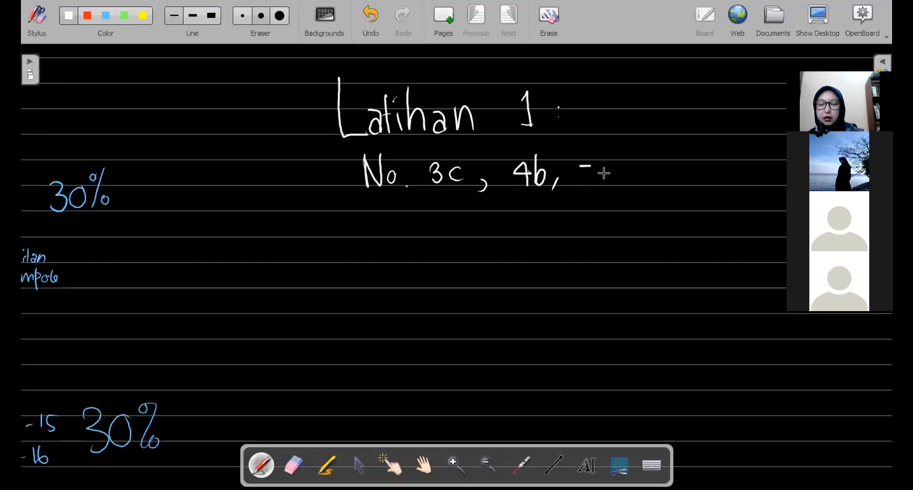
{"action": "left_click_drag", "start_coordinate": [580, 168], "coordinate": [578, 187]}
{"action": "left_click_drag", "start_coordinate": [607, 176], "coordinate": [608, 164]}
Return to the exercise sheet in Acrobat Reader and label exercises F and G with the text comments "6" and "7"
{"action": "key", "text": "alt+Tab"}
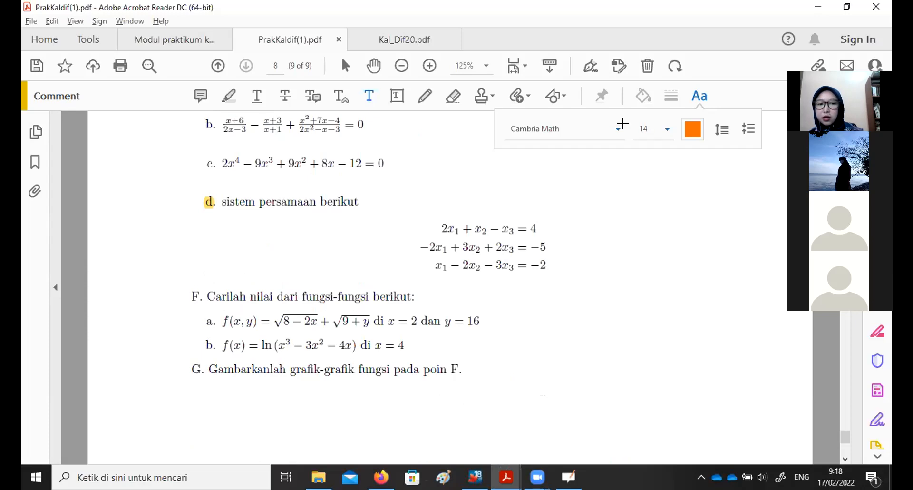
{"action": "key", "text": "alt+Tab"}
{"action": "key", "text": "alt+Tab"}
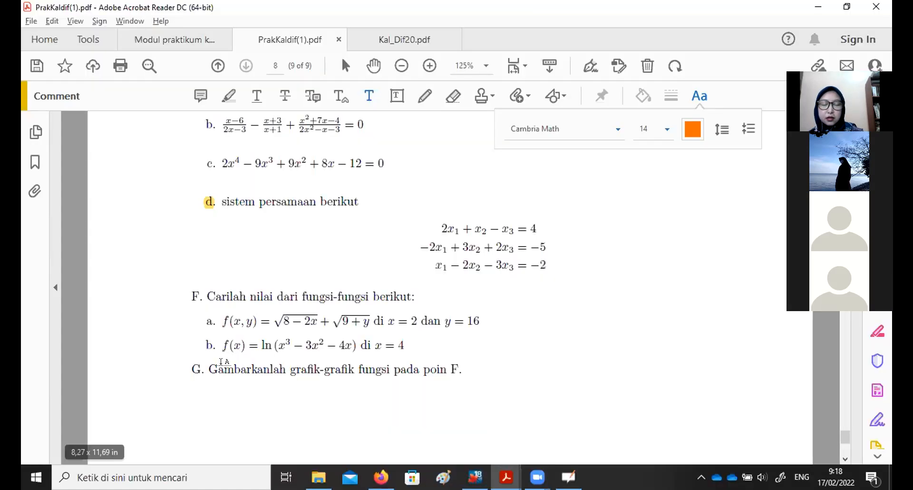
{"action": "scroll", "coordinate": [146, 345], "scroll_direction": "up", "scroll_amount": 1}
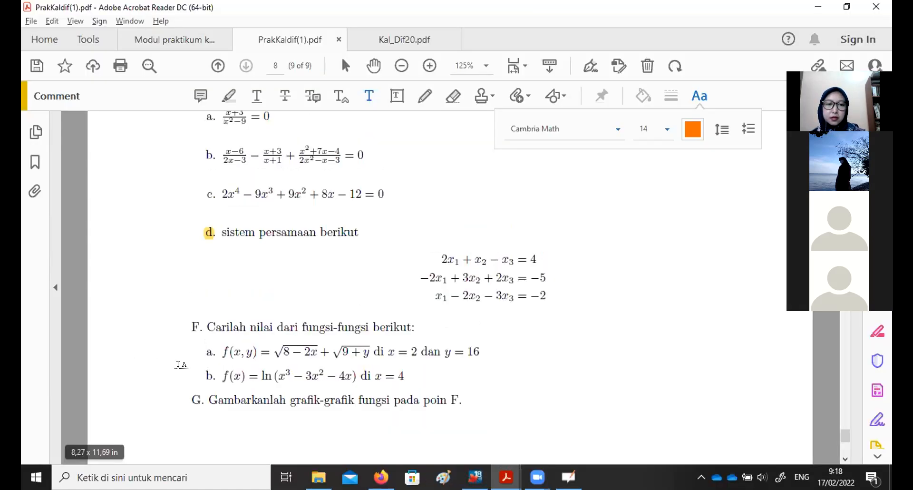
{"action": "scroll", "coordinate": [163, 356], "scroll_direction": "up", "scroll_amount": 1}
{"action": "left_click", "coordinate": [177, 351]}
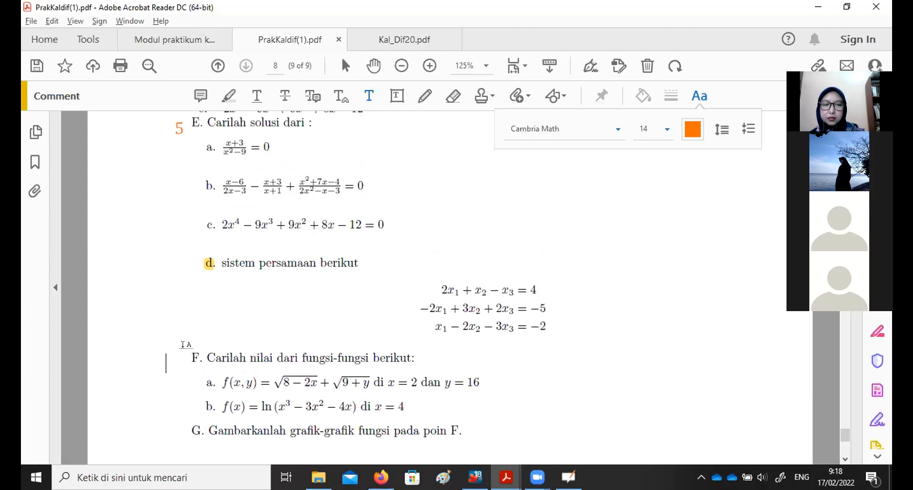
{"action": "type", "text": "6"}
{"action": "left_click", "coordinate": [169, 428]}
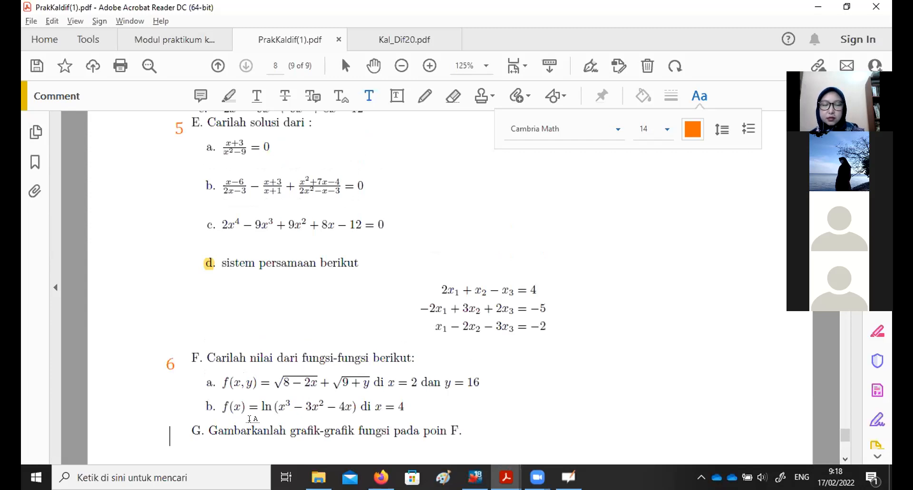
{"action": "type", "text": "7"}
Switch to OpenBoard, add "7a" to the exercise list and handwrite the heading "Video :" below it
{"action": "key", "text": "alt+Tab"}
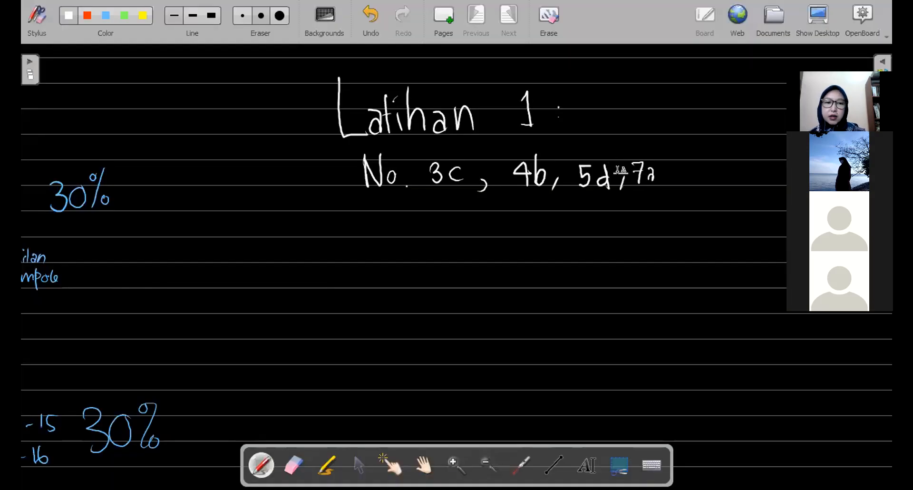
{"action": "key", "text": "alt+Tab"}
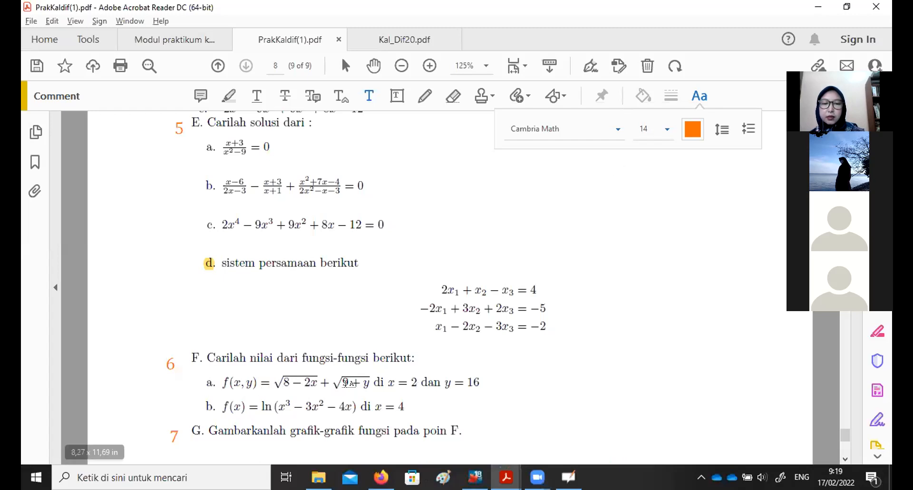
{"action": "key", "text": "alt+Tab"}
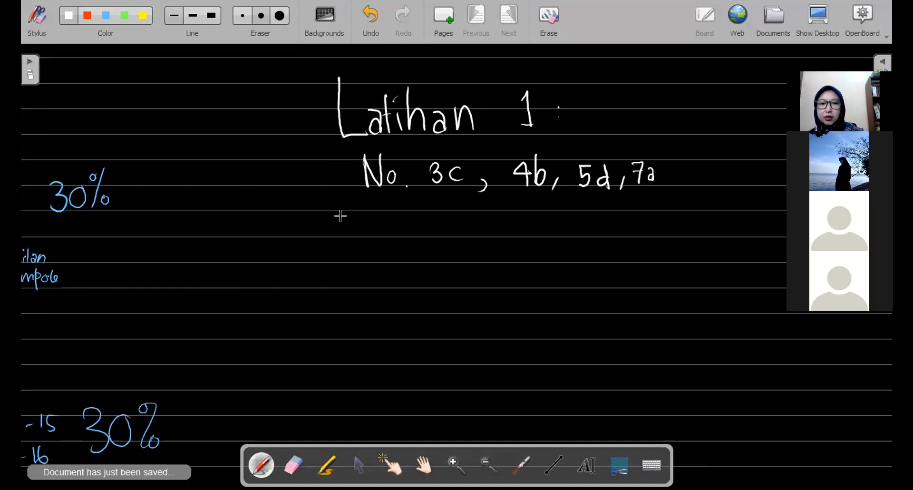
{"action": "mouse_move", "coordinate": [342, 220]}
{"action": "left_mouse_down"}
{"action": "mouse_move", "coordinate": [349, 240]}
{"action": "mouse_move", "coordinate": [359, 218]}
{"action": "mouse_move", "coordinate": [369, 260]}
{"action": "mouse_move", "coordinate": [390, 258]}
{"action": "left_mouse_up"}
{"action": "left_click", "coordinate": [366, 235]}
{"action": "mouse_move", "coordinate": [398, 224]}
{"action": "left_mouse_down"}
{"action": "mouse_move", "coordinate": [399, 260]}
{"action": "mouse_move", "coordinate": [415, 256]}
{"action": "mouse_move", "coordinate": [415, 239]}
{"action": "mouse_move", "coordinate": [464, 240]}
{"action": "left_mouse_up"}
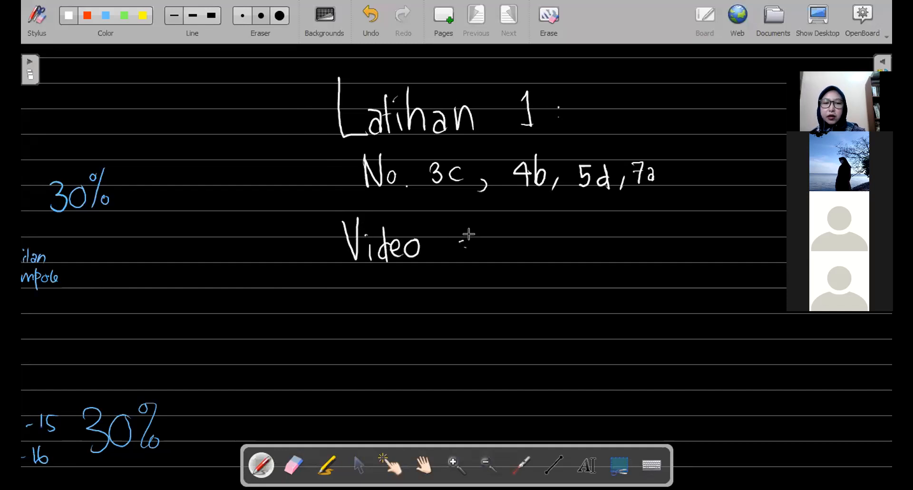
Review exercises 1 to 7 on the PDF sheet in Acrobat Reader to find one for the video task
{"action": "left_click", "coordinate": [506, 477]}
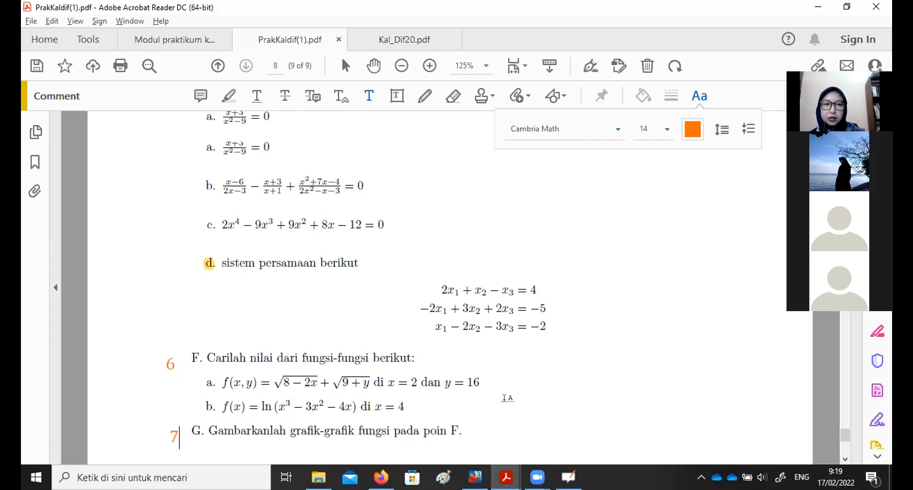
{"action": "scroll", "coordinate": [538, 395], "scroll_direction": "up", "scroll_amount": 3}
{"action": "scroll", "coordinate": [538, 395], "scroll_direction": "up", "scroll_amount": 3}
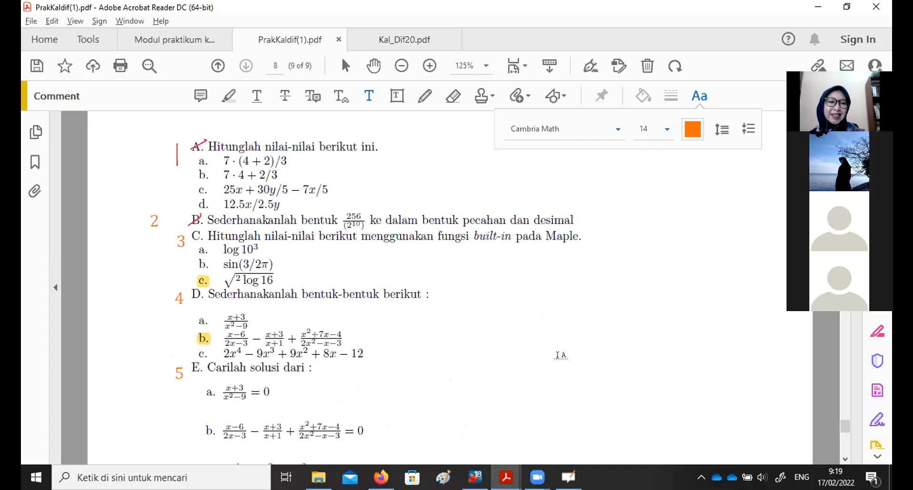
{"action": "scroll", "coordinate": [561, 354], "scroll_direction": "down", "scroll_amount": 2}
{"action": "scroll", "coordinate": [568, 364], "scroll_direction": "down", "scroll_amount": 2}
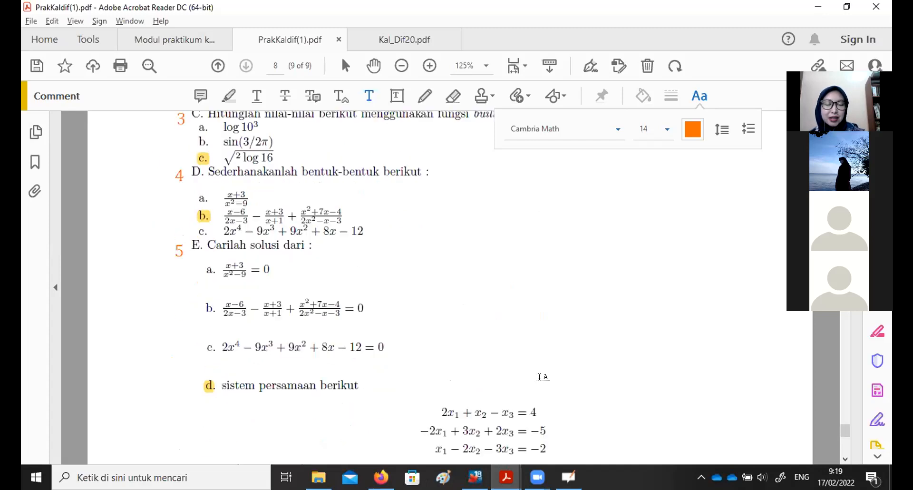
{"action": "scroll", "coordinate": [542, 376], "scroll_direction": "down", "scroll_amount": 3}
{"action": "scroll", "coordinate": [523, 351], "scroll_direction": "down", "scroll_amount": 1}
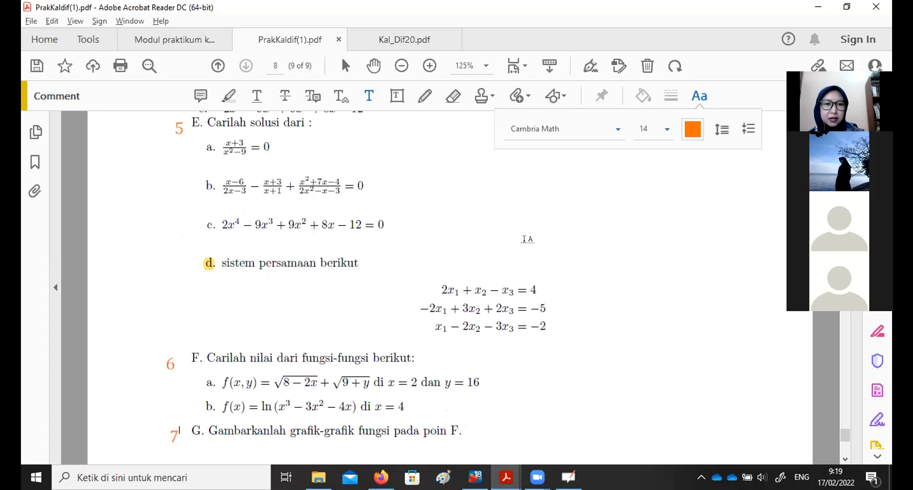
Switch back to OpenBoard and handwrite "Cari solusi" under the Video heading
{"action": "key", "text": "alt+Tab"}
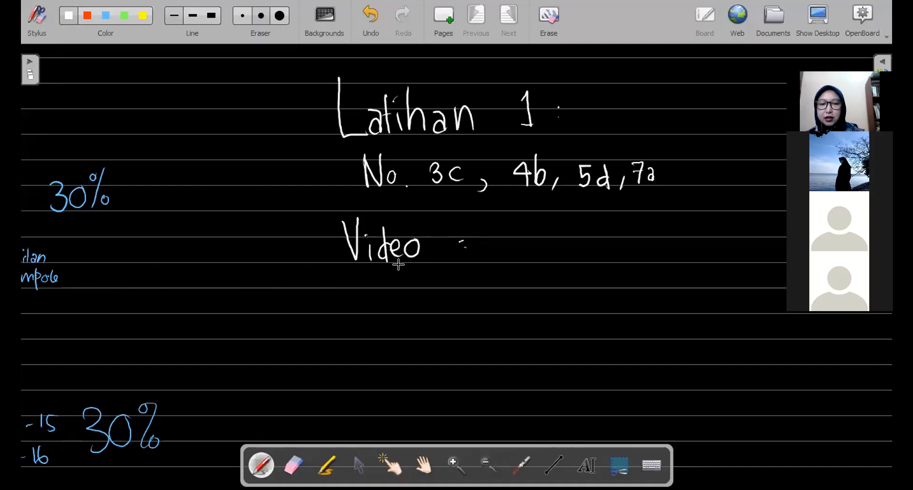
{"action": "left_click_drag", "start_coordinate": [405, 268], "coordinate": [405, 287]}
{"action": "mouse_move", "coordinate": [411, 274]}
{"action": "left_mouse_down"}
{"action": "mouse_move", "coordinate": [418, 285]}
{"action": "mouse_move", "coordinate": [427, 275]}
{"action": "left_mouse_up"}
{"action": "left_click", "coordinate": [430, 269]}
{"action": "mouse_move", "coordinate": [431, 276]}
{"action": "left_mouse_down"}
{"action": "mouse_move", "coordinate": [431, 285]}
{"action": "mouse_move", "coordinate": [452, 284]}
{"action": "left_mouse_up"}
{"action": "left_click_drag", "start_coordinate": [465, 273], "coordinate": [466, 273]}
{"action": "mouse_move", "coordinate": [470, 262]}
{"action": "left_mouse_down"}
{"action": "mouse_move", "coordinate": [470, 283]}
{"action": "mouse_move", "coordinate": [482, 284]}
{"action": "left_mouse_up"}
{"action": "left_click_drag", "start_coordinate": [491, 275], "coordinate": [485, 285]}
{"action": "left_click_drag", "start_coordinate": [497, 275], "coordinate": [497, 285]}
{"action": "left_click", "coordinate": [497, 269]}
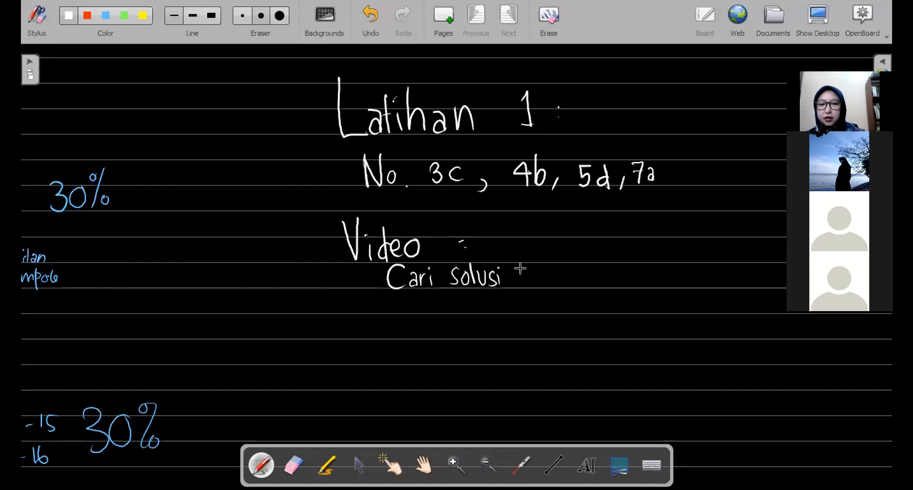
Continue the video task line with "no. 5c &", checking the exercise number on the PDF sheet
{"action": "left_click_drag", "start_coordinate": [526, 270], "coordinate": [533, 284]}
{"action": "left_click_drag", "start_coordinate": [541, 275], "coordinate": [541, 276]}
{"action": "left_click", "coordinate": [552, 281]}
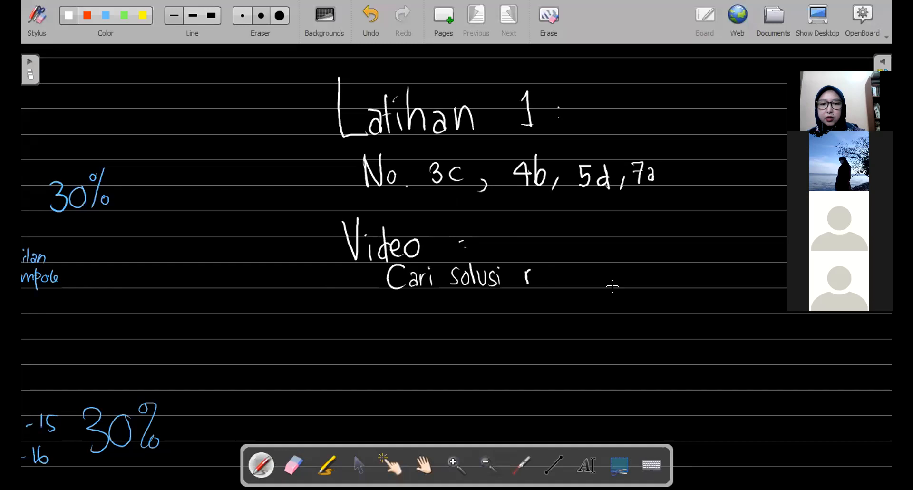
{"action": "key", "text": "alt+Tab"}
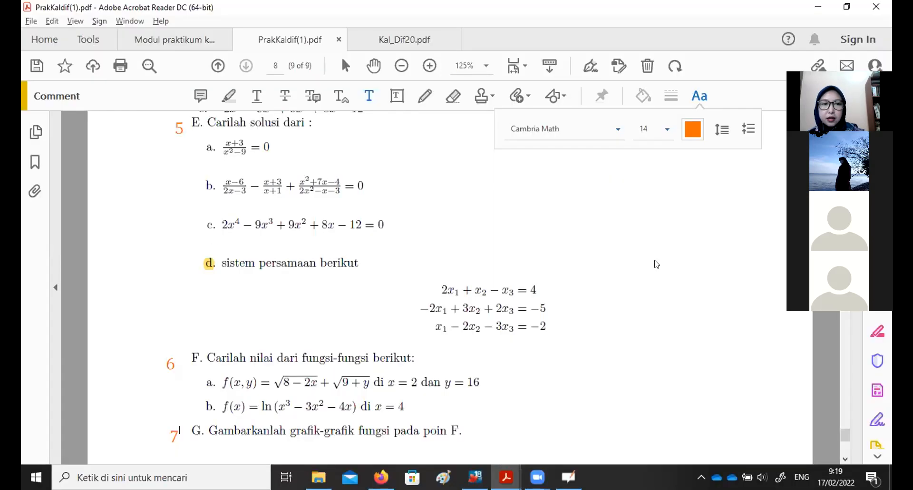
{"action": "key", "text": "alt+Tab"}
{"action": "left_click_drag", "start_coordinate": [581, 261], "coordinate": [582, 284]}
{"action": "left_click_drag", "start_coordinate": [578, 259], "coordinate": [591, 260]}
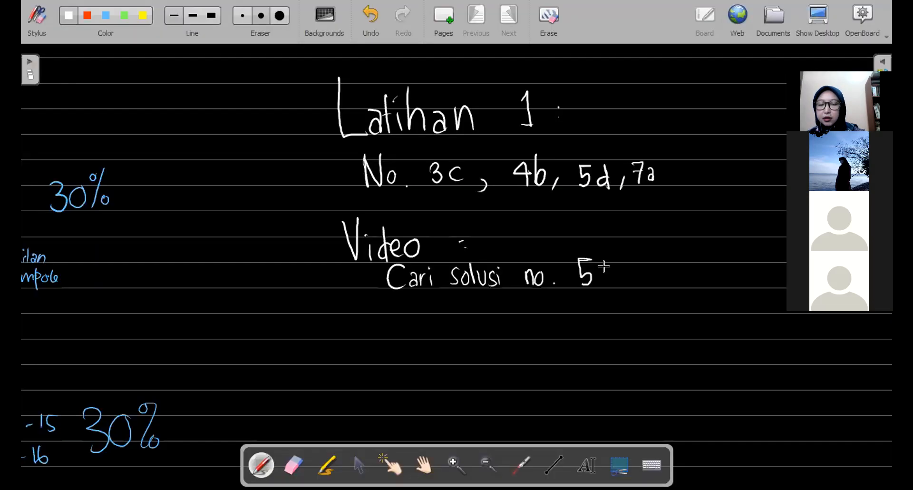
{"action": "left_click_drag", "start_coordinate": [651, 284], "coordinate": [644, 283]}
{"action": "left_click_drag", "start_coordinate": [608, 271], "coordinate": [609, 285]}
Handwrite "gambarkan grafiknya" on the line below "Cari solusi no. 5c &"
{"action": "mouse_move", "coordinate": [458, 310]}
{"action": "left_mouse_down"}
{"action": "mouse_move", "coordinate": [465, 304]}
{"action": "mouse_move", "coordinate": [456, 315]}
{"action": "left_mouse_up"}
{"action": "left_click_drag", "start_coordinate": [471, 305], "coordinate": [480, 315]}
{"action": "mouse_move", "coordinate": [483, 306]}
{"action": "left_mouse_down"}
{"action": "mouse_move", "coordinate": [483, 315]}
{"action": "mouse_move", "coordinate": [506, 310]}
{"action": "left_mouse_up"}
{"action": "left_click_drag", "start_coordinate": [517, 307], "coordinate": [532, 314]}
{"action": "left_click_drag", "start_coordinate": [535, 308], "coordinate": [567, 315]}
{"action": "left_click_drag", "start_coordinate": [591, 303], "coordinate": [589, 323]}
{"action": "left_click_drag", "start_coordinate": [597, 306], "coordinate": [616, 314]}
{"action": "mouse_move", "coordinate": [628, 301]}
{"action": "left_mouse_down"}
{"action": "mouse_move", "coordinate": [629, 323]}
{"action": "mouse_move", "coordinate": [632, 308]}
{"action": "left_mouse_up"}
{"action": "left_click_drag", "start_coordinate": [638, 306], "coordinate": [639, 314]}
{"action": "left_click_drag", "start_coordinate": [631, 296], "coordinate": [634, 295]}
{"action": "left_click_drag", "start_coordinate": [645, 299], "coordinate": [645, 315]}
{"action": "left_click_drag", "start_coordinate": [652, 306], "coordinate": [676, 313]}
{"action": "left_click_drag", "start_coordinate": [683, 302], "coordinate": [686, 319]}
{"action": "left_click_drag", "start_coordinate": [696, 304], "coordinate": [707, 321]}
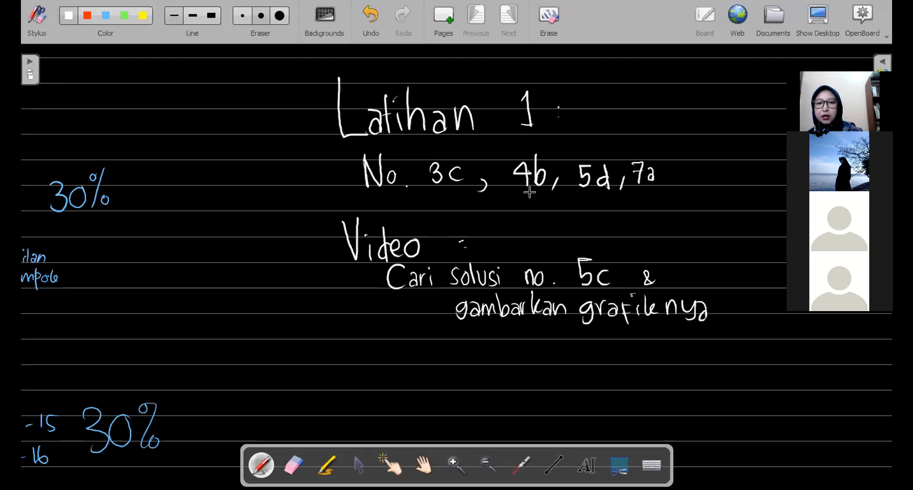
Check the exercise sheet once more and draw a green loop around the whole Latihan 1 and Video assignment on the whiteboard
{"action": "key", "text": "alt+Tab"}
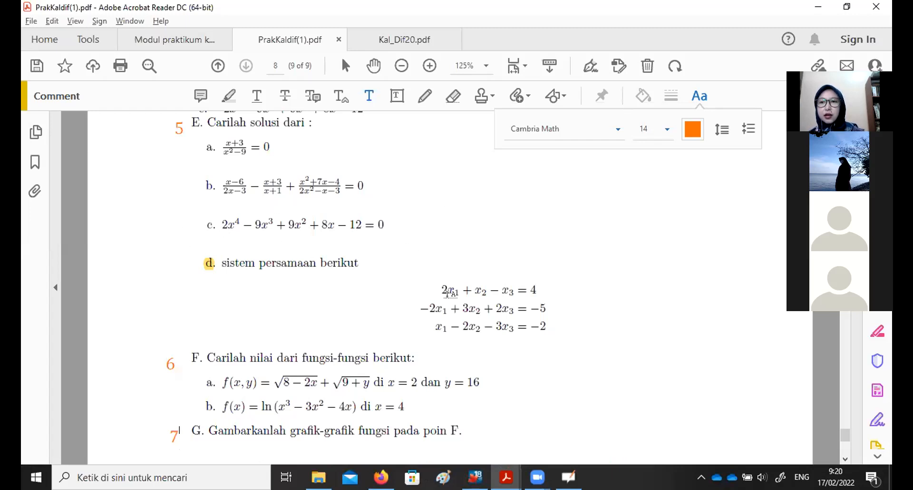
{"action": "key", "text": "alt+Tab"}
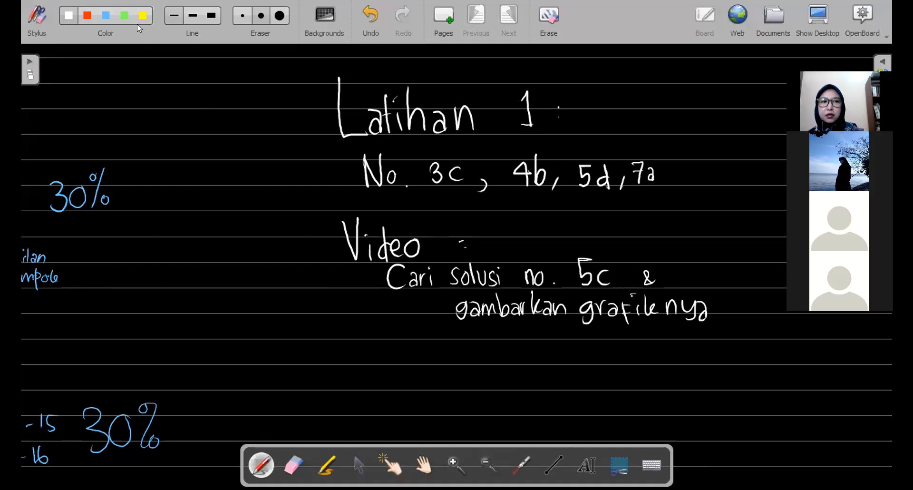
{"action": "mouse_move", "coordinate": [596, 78]}
{"action": "left_mouse_down"}
{"action": "mouse_move", "coordinate": [525, 63]}
{"action": "mouse_move", "coordinate": [306, 99]}
{"action": "mouse_move", "coordinate": [395, 313]}
{"action": "mouse_move", "coordinate": [605, 340]}
{"action": "mouse_move", "coordinate": [744, 287]}
{"action": "mouse_move", "coordinate": [675, 134]}
{"action": "mouse_move", "coordinate": [592, 74]}
{"action": "left_mouse_up"}
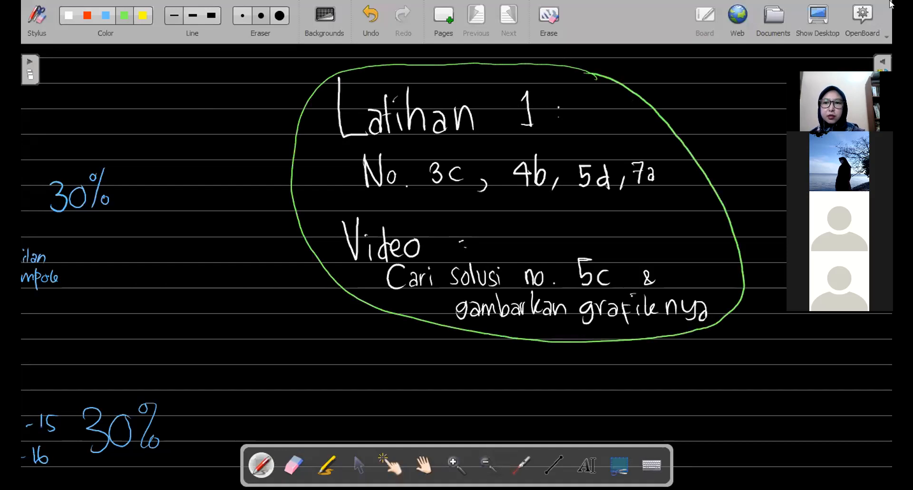